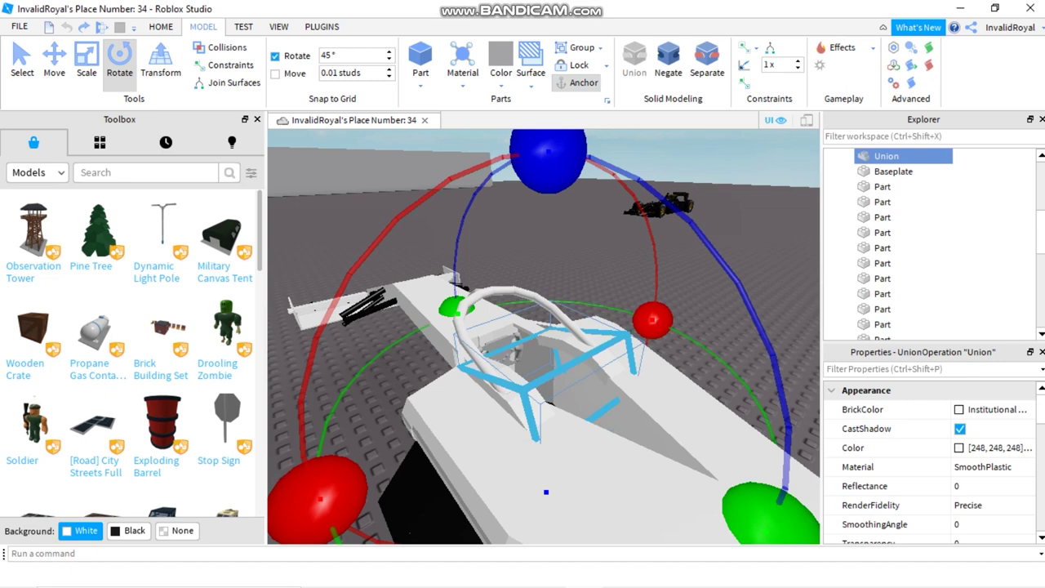
Step: Separate the cockpit surround union into its parts and select the four parts along the side farther from the camera
left_click(707, 61)
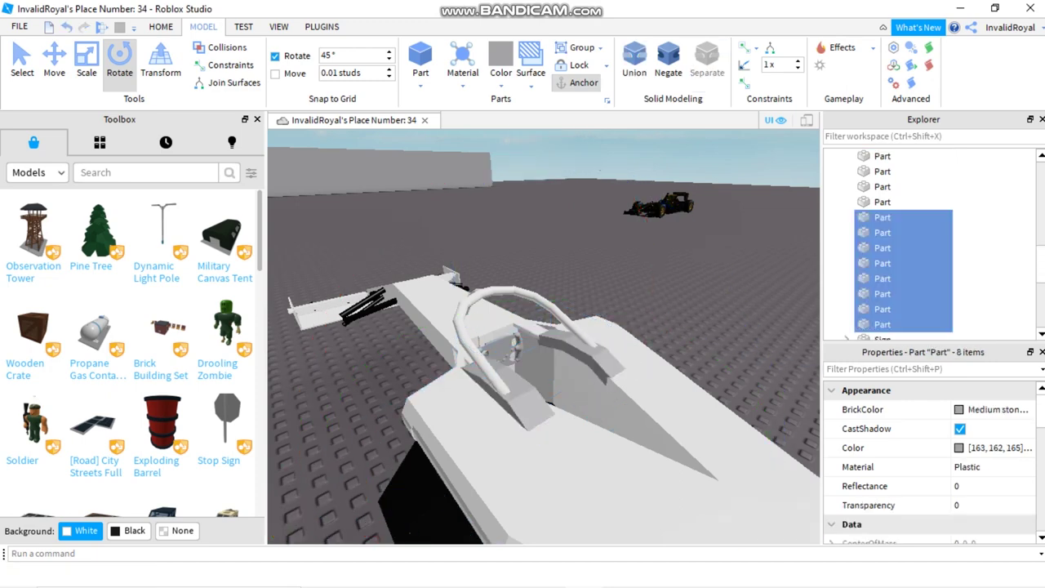
scroll(580, 347, "up", 8)
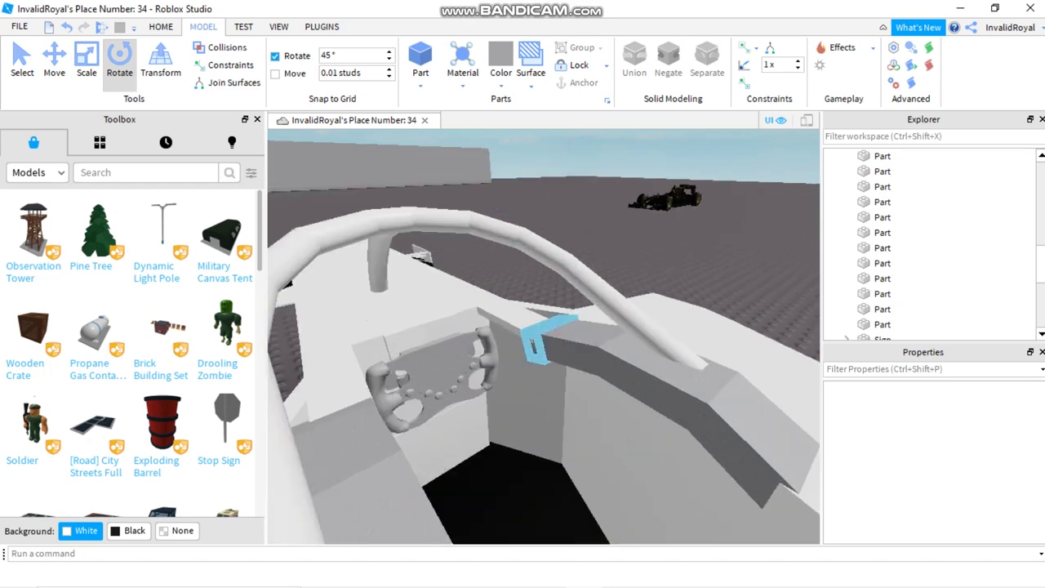
left_click(548, 338)
left_click(576, 347, "shift")
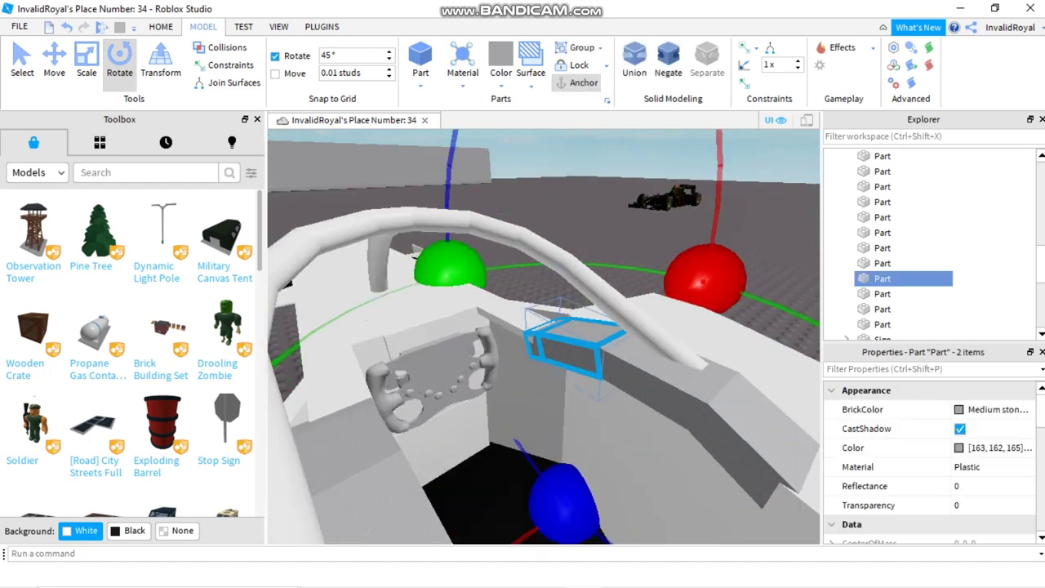
left_click(661, 384, "shift")
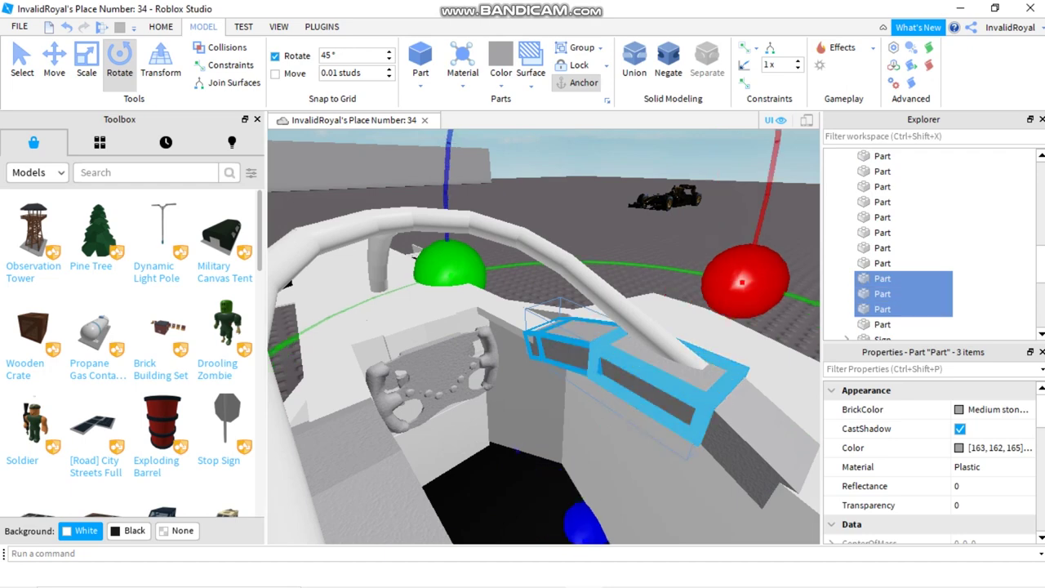
left_click_drag(742, 281, 774, 290)
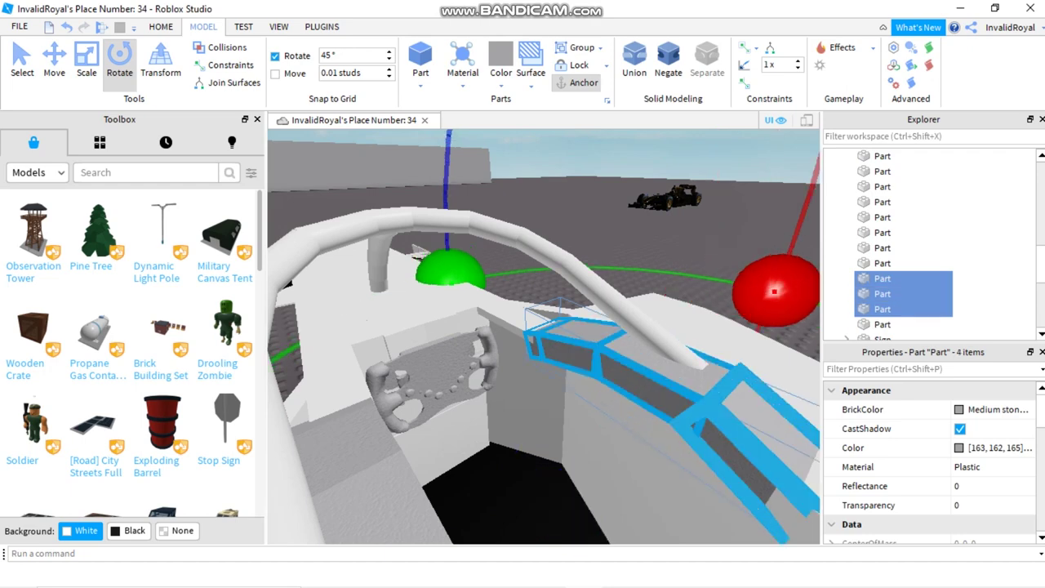
Step: Rotate a copy of the four selected side parts crosswise and move it to the near end of the cockpit opening
key("f")
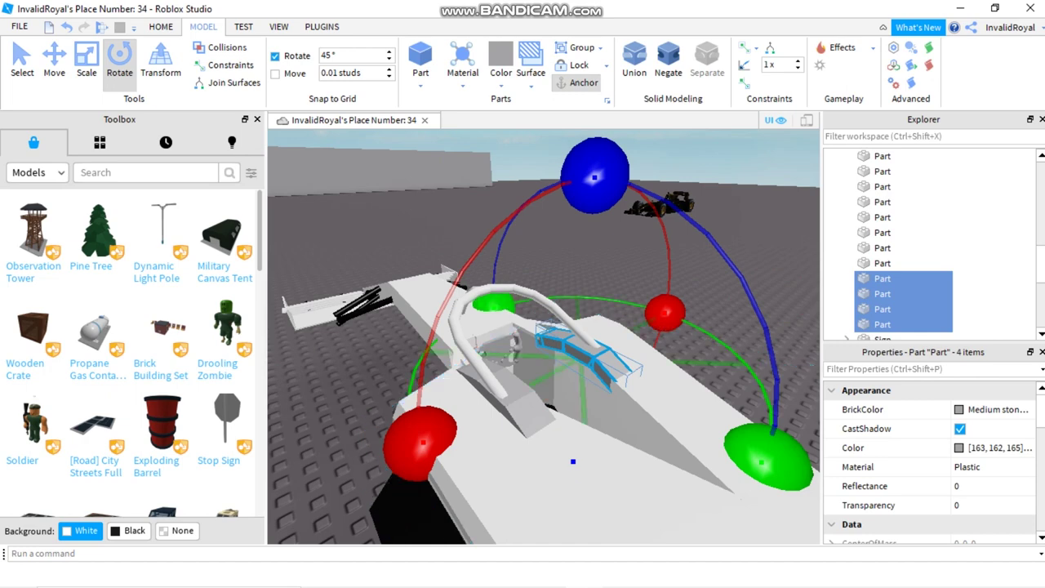
left_click_drag(492, 302, 665, 299)
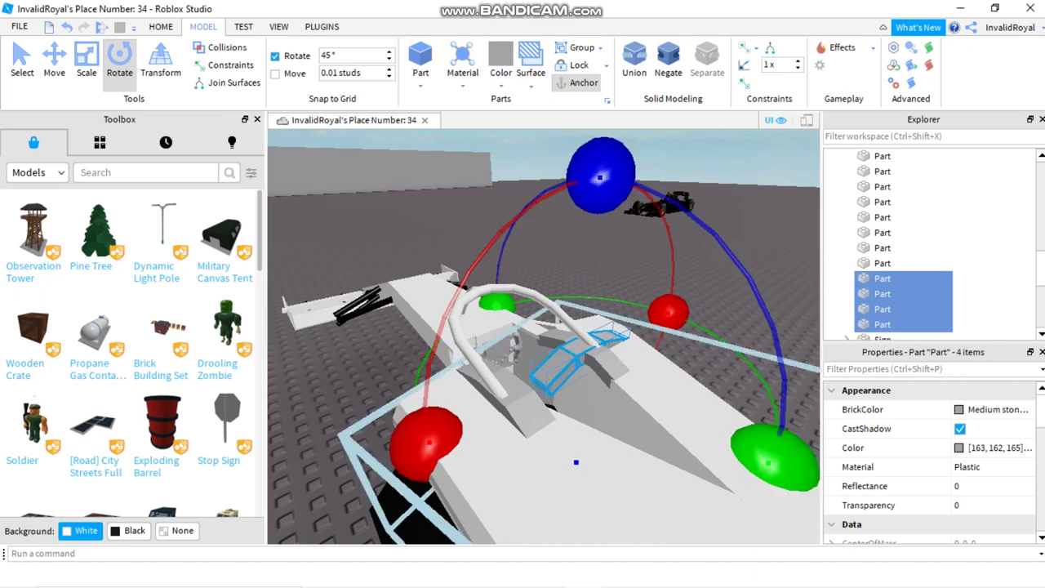
left_click(54, 61)
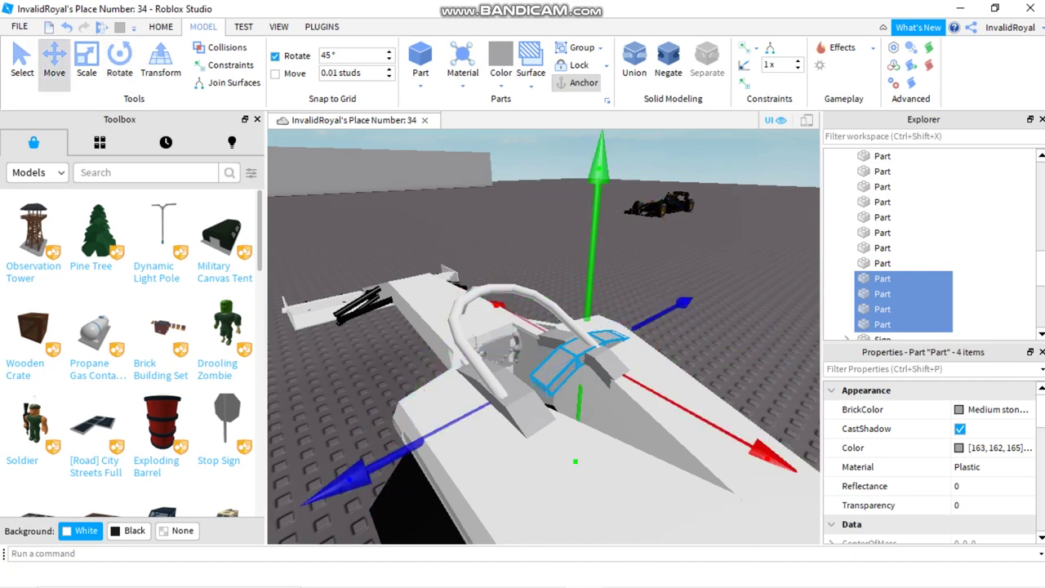
left_click_drag(774, 457, 808, 541)
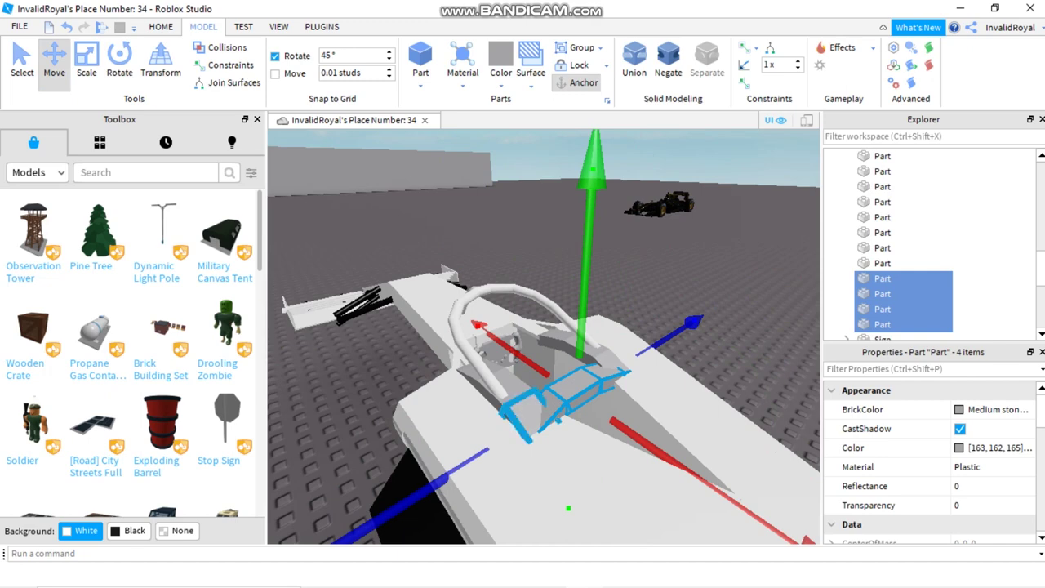
Step: Select all twelve cockpit surround parts, including both sides and the new crosspiece, and union them into one object
key("ctrl+1")
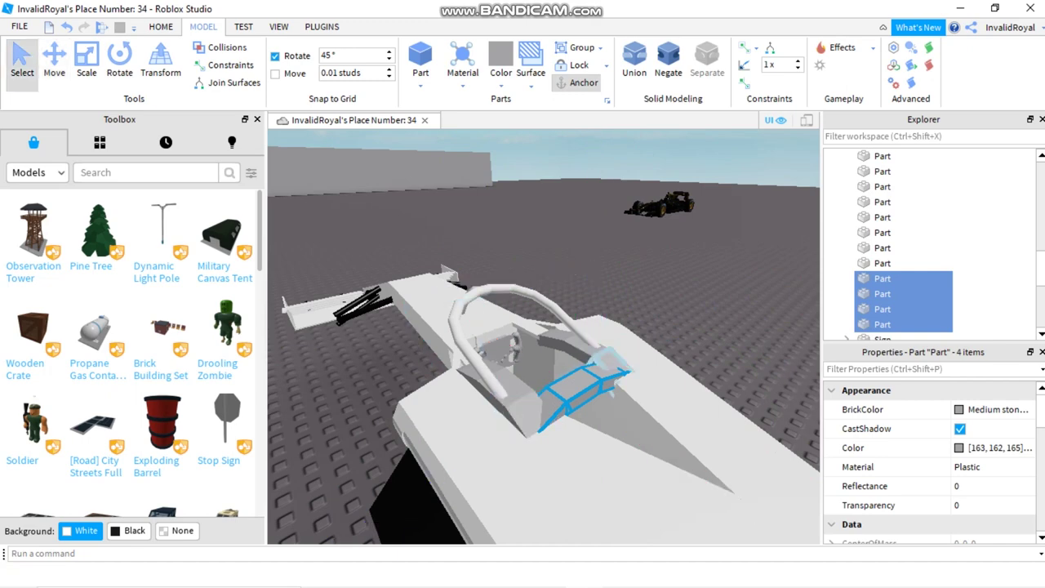
left_click(609, 363, "ctrl")
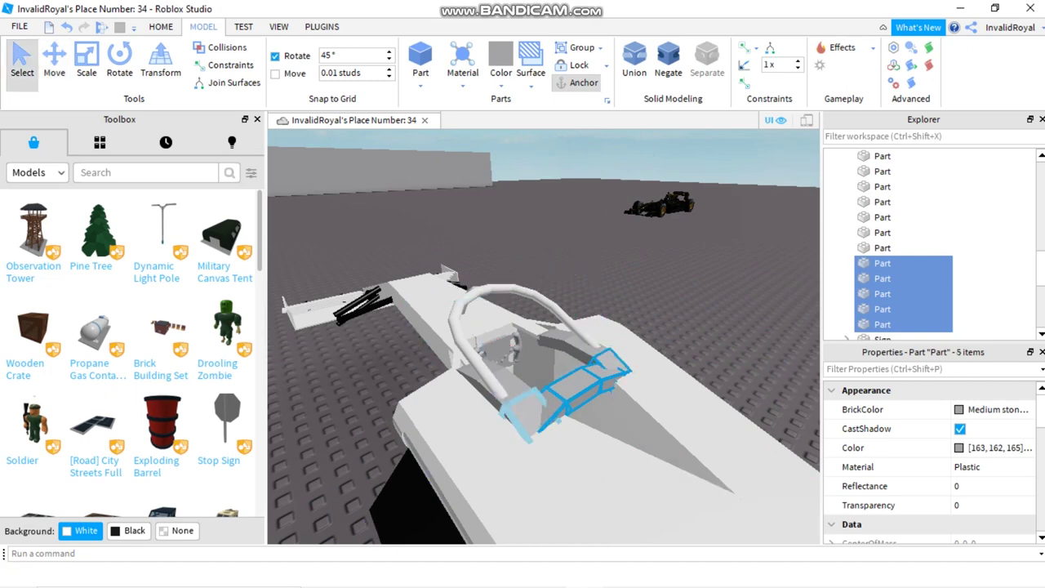
left_click(882, 202, "ctrl")
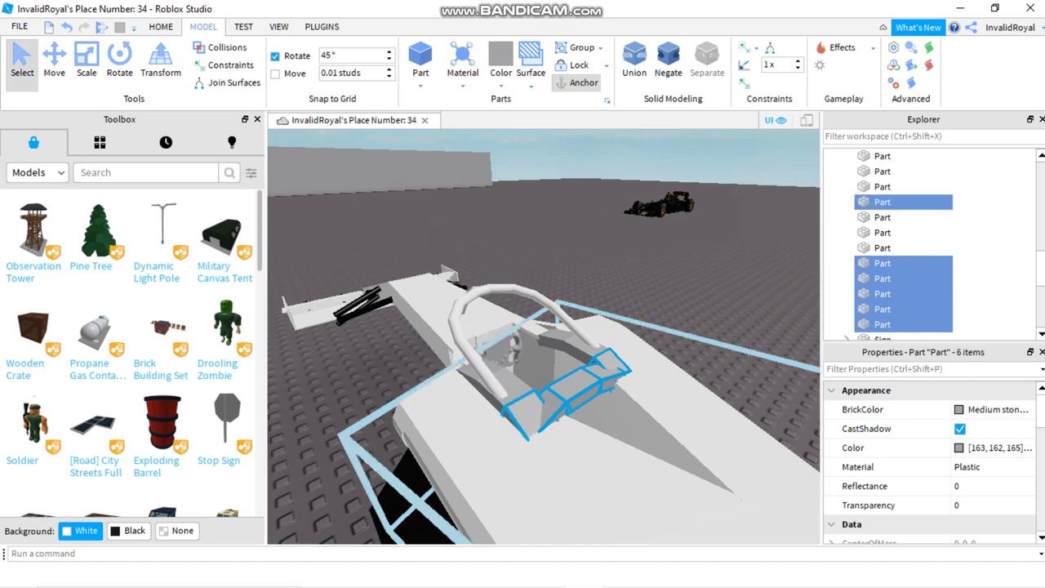
left_click(571, 350, "ctrl")
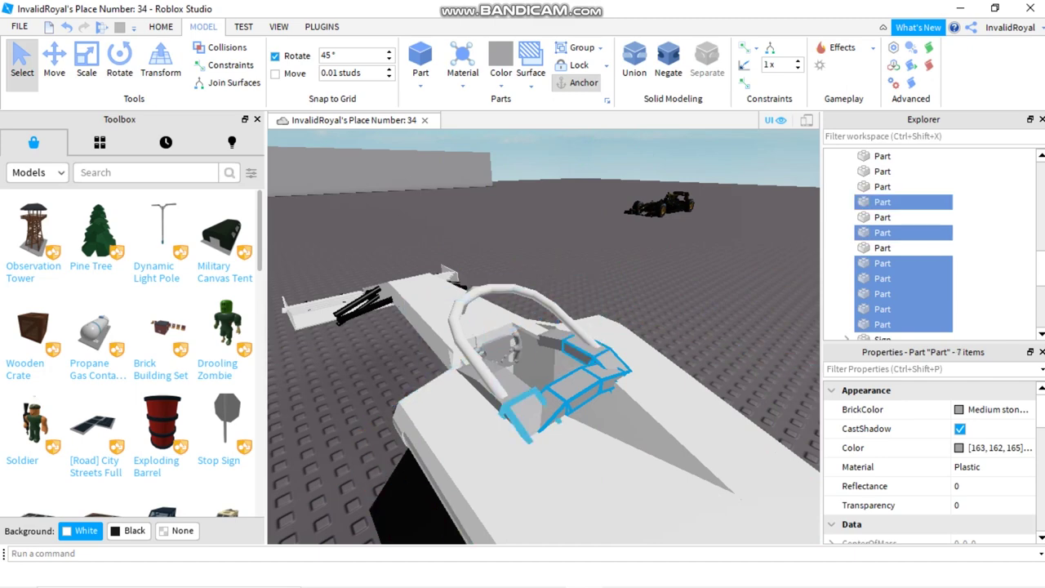
left_click(555, 336, "ctrl")
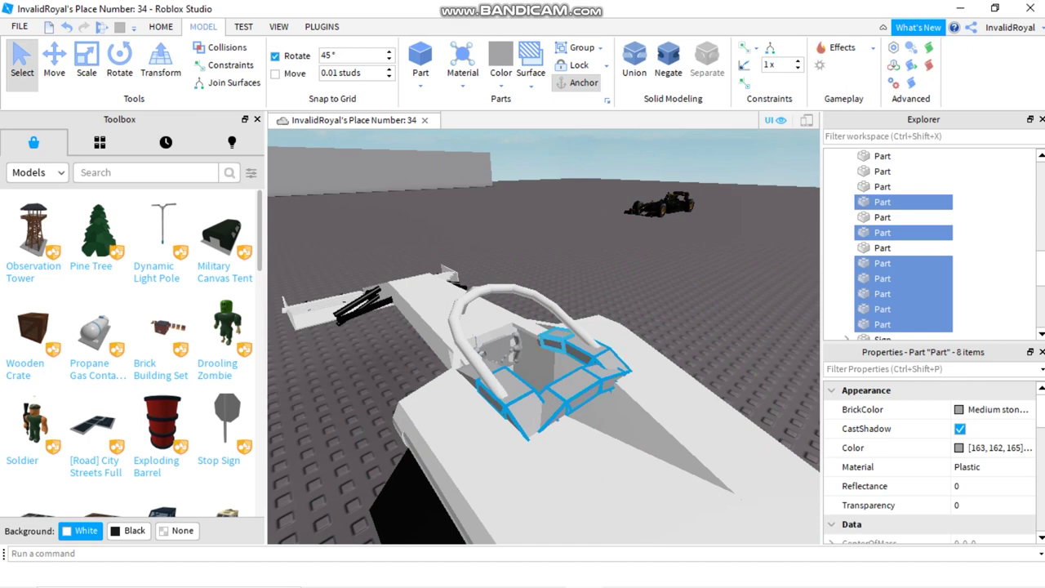
left_click(557, 341, "ctrl")
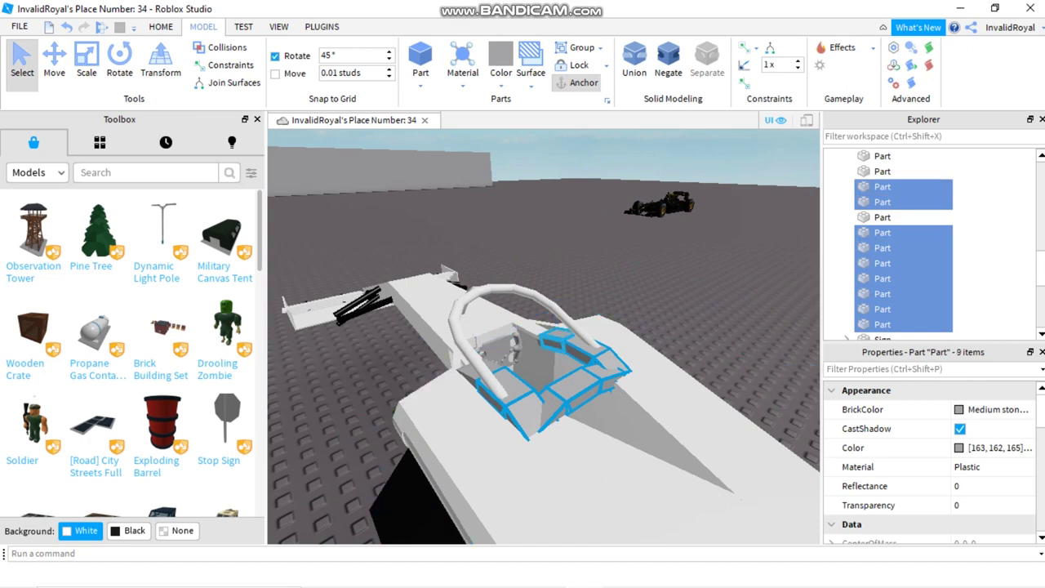
left_click(469, 377, "ctrl")
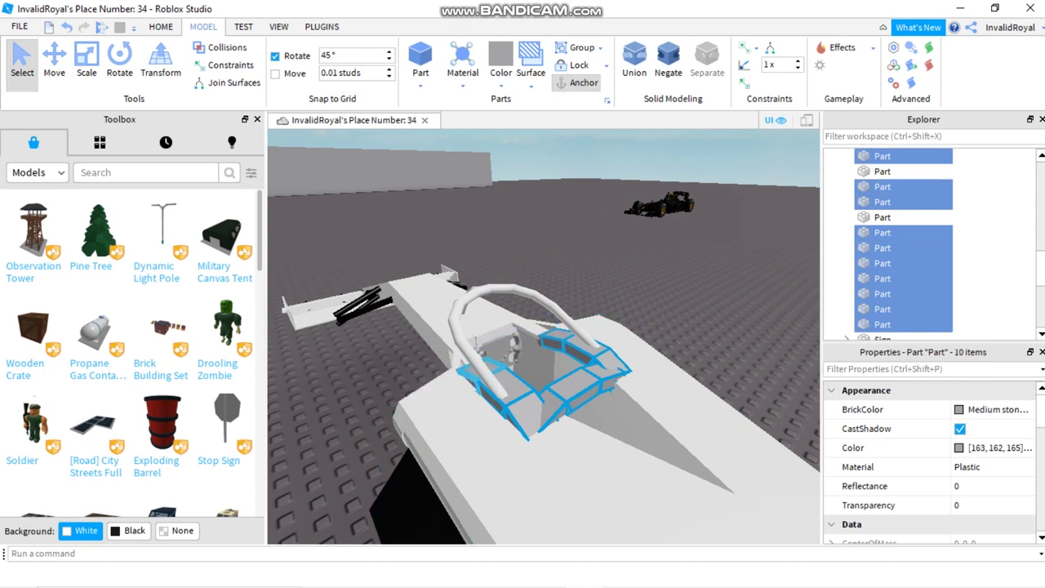
scroll(544, 351, "up", 5)
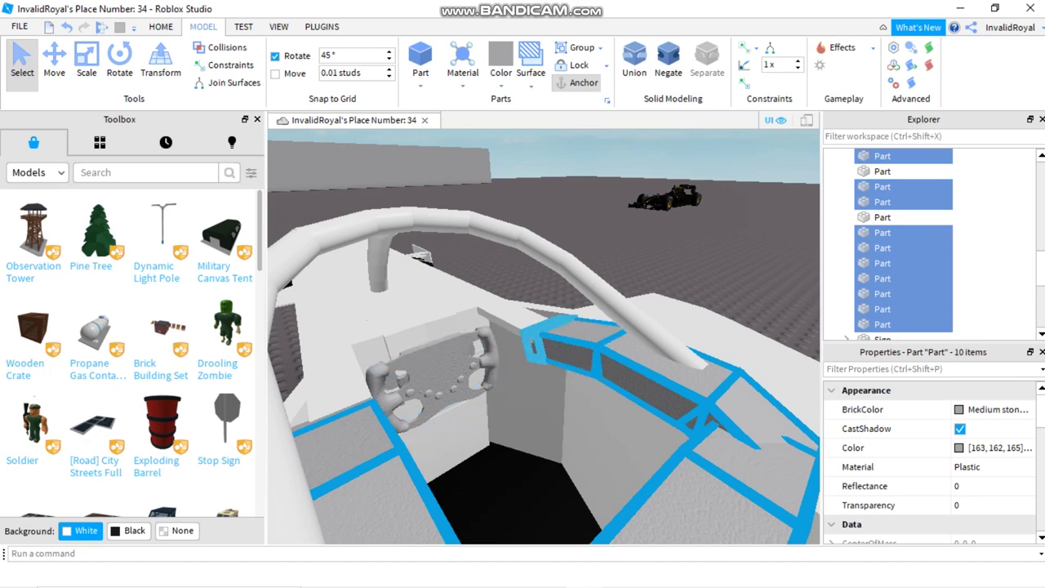
left_click(547, 339, "ctrl")
right_click_drag(547, 339, 490, 343)
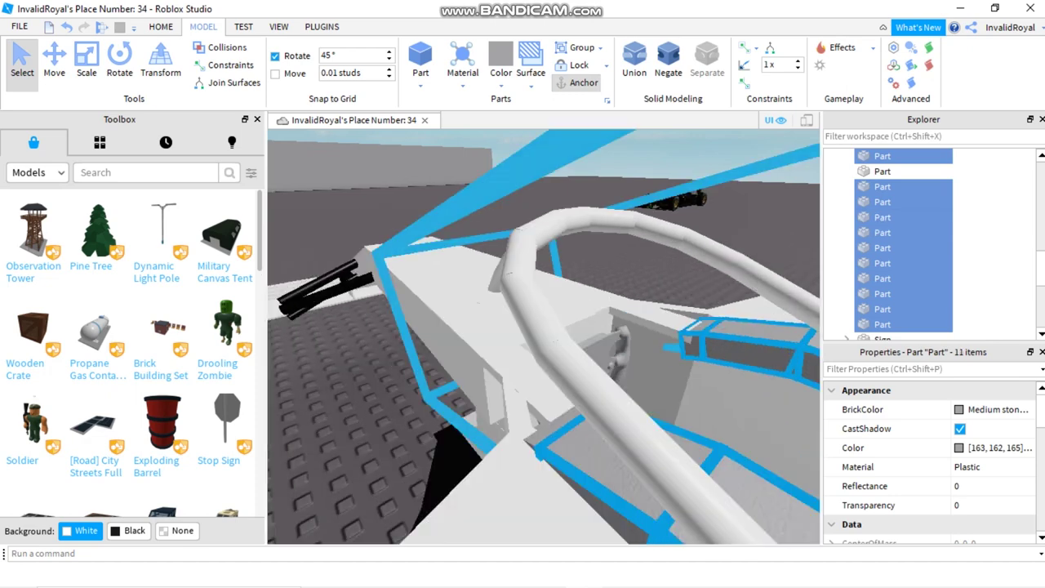
left_click(503, 366, "ctrl")
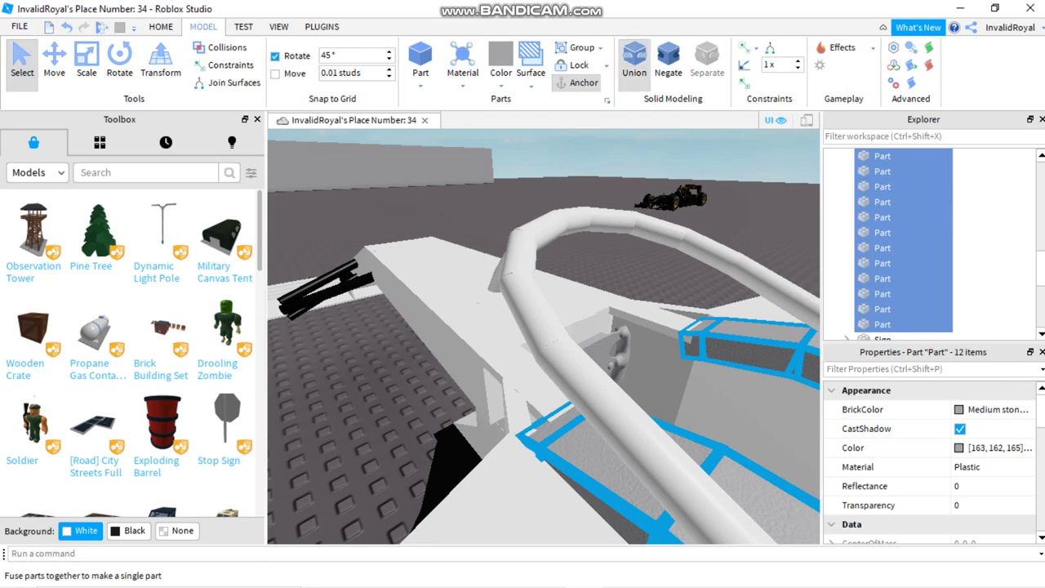
left_click(634, 61)
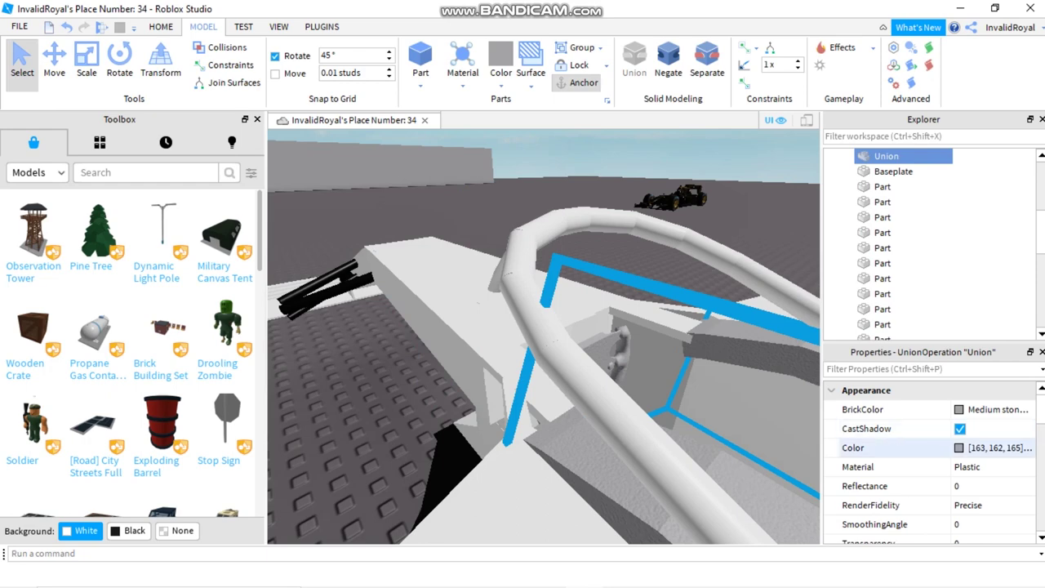
Step: Set the cockpit surround union's BrickColor to Institutional white and enable UsePartColor, keeping the union anchored
left_click(993, 409)
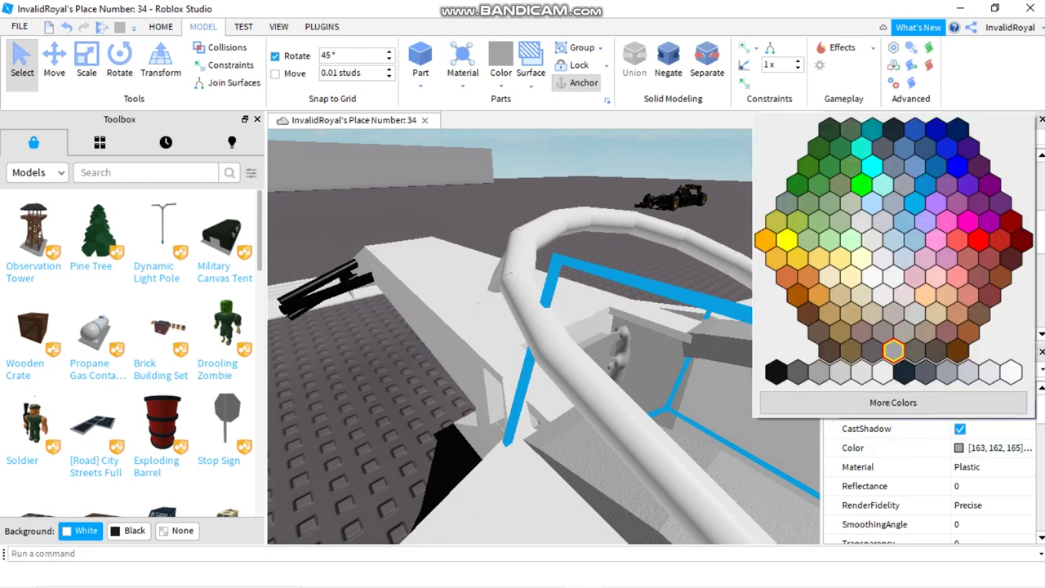
key("Escape")
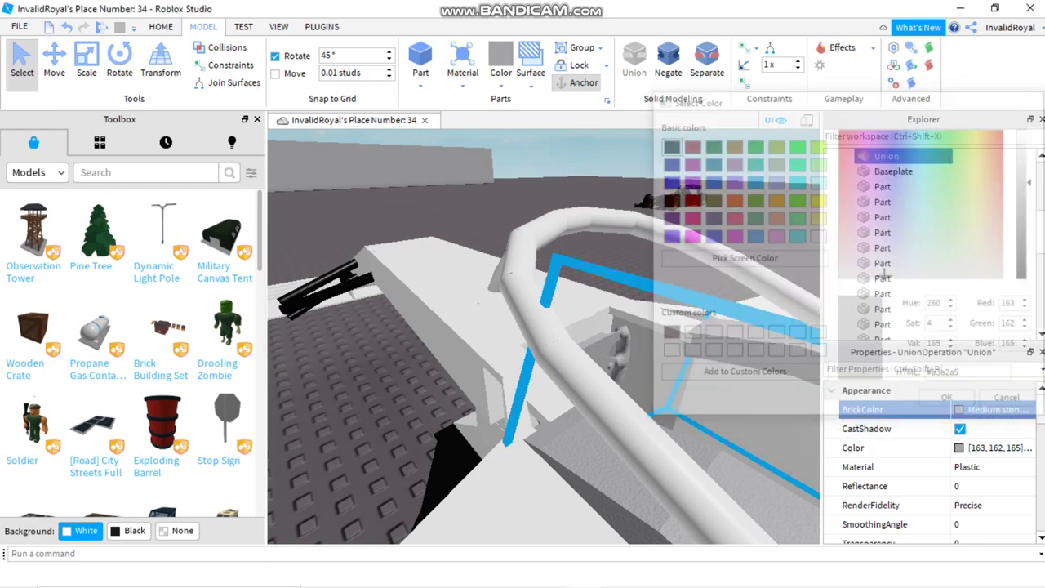
left_click(992, 409)
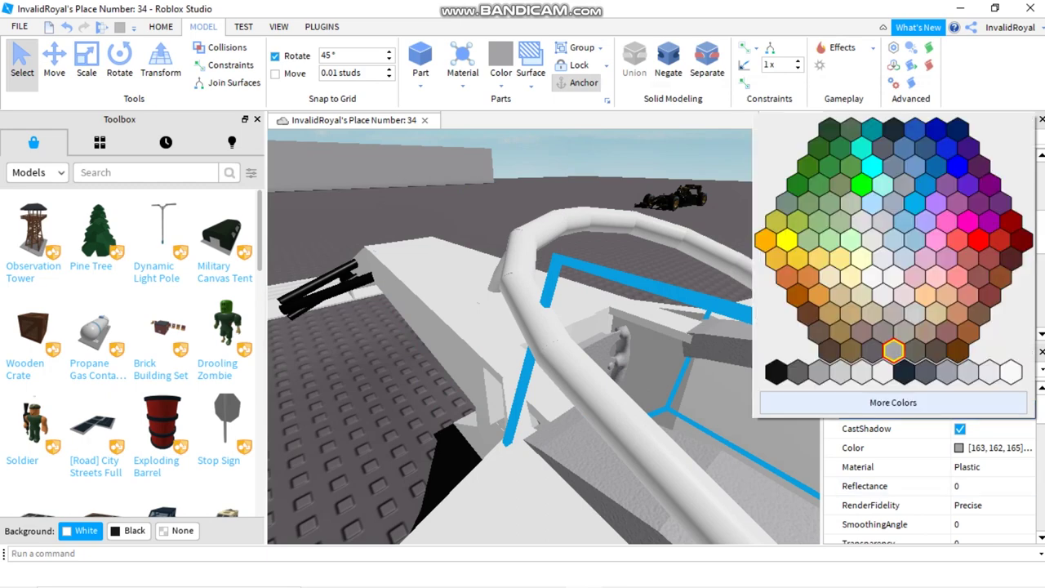
left_click(1011, 372)
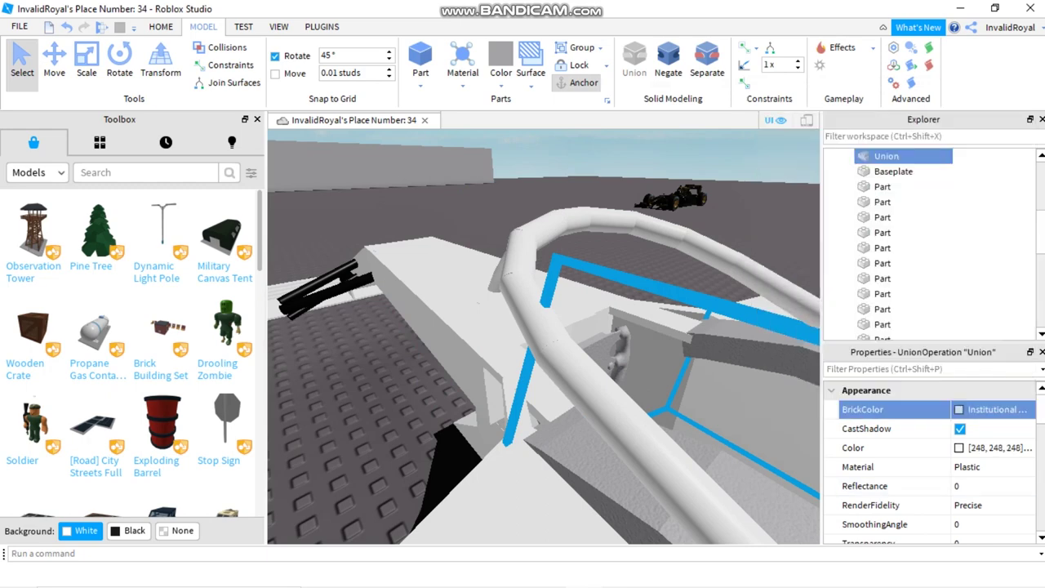
scroll(931, 466, "down", 6)
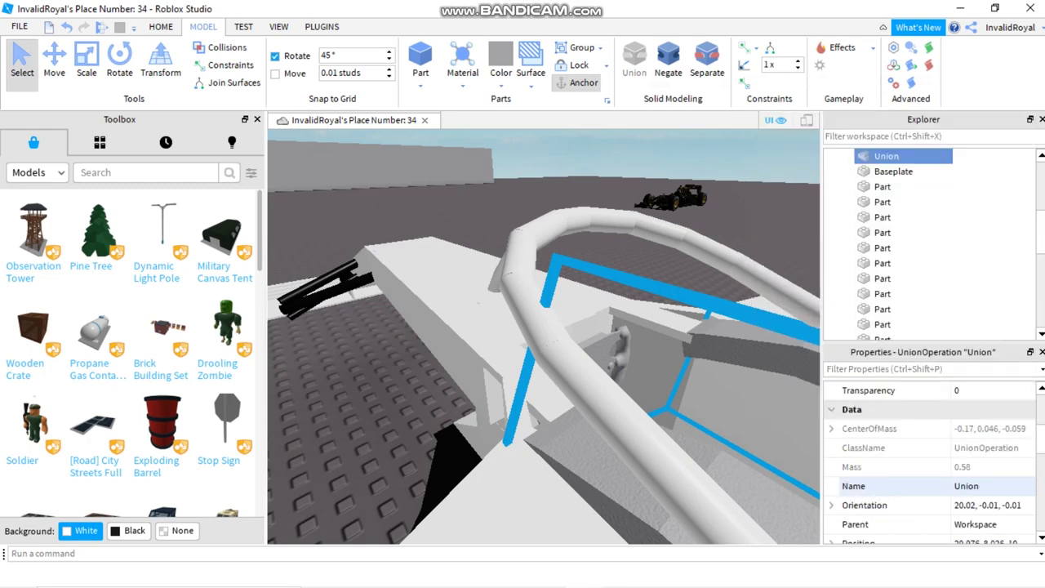
left_click(959, 486)
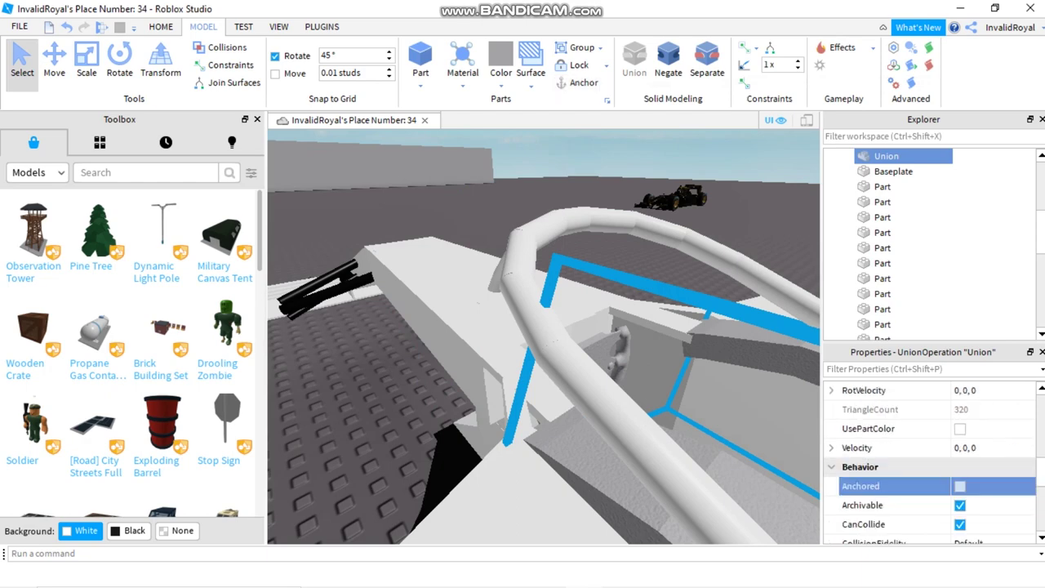
left_click(960, 486)
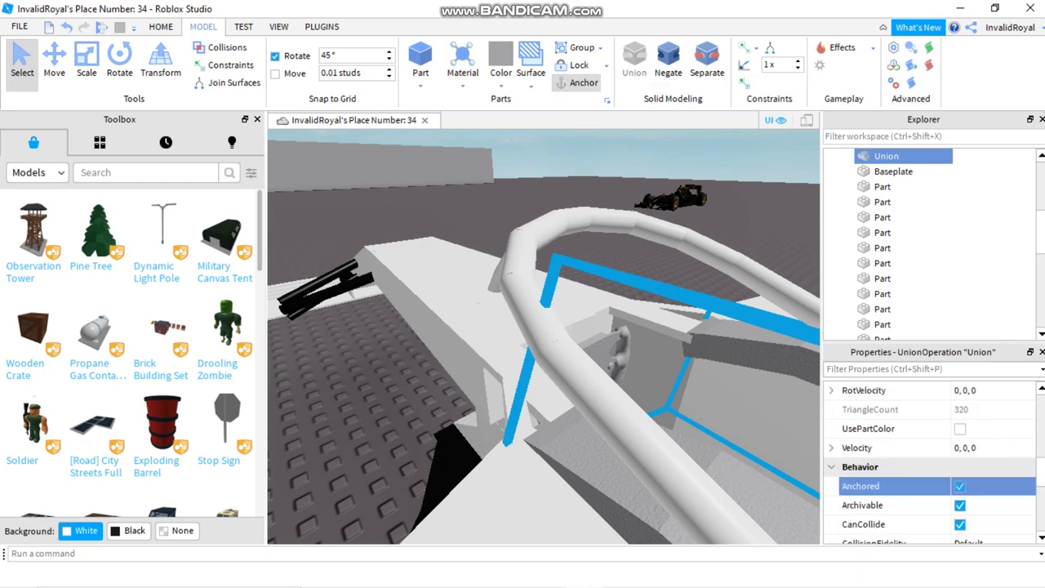
left_click(868, 429)
left_click(959, 429)
Step: Set the cockpit surround union's SmoothingAngle to 6
scroll(931, 428, "up", 5)
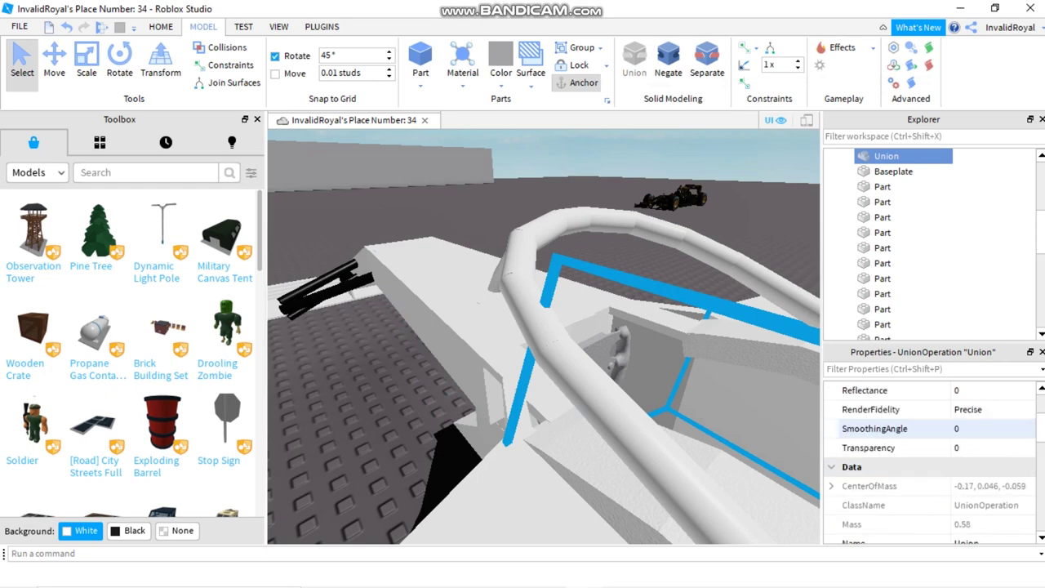
left_click(980, 429)
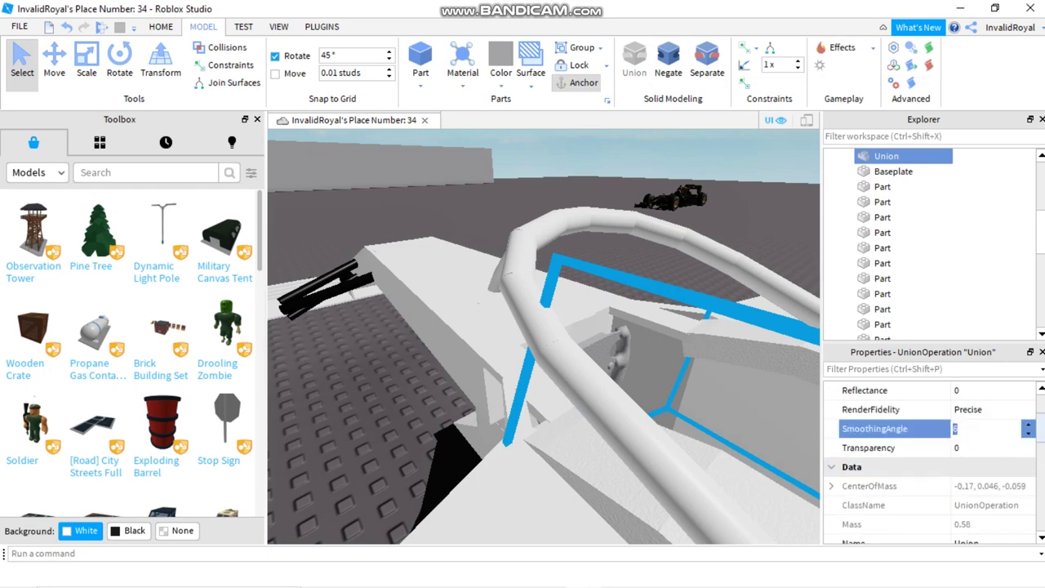
scroll(931, 457, "up", 2)
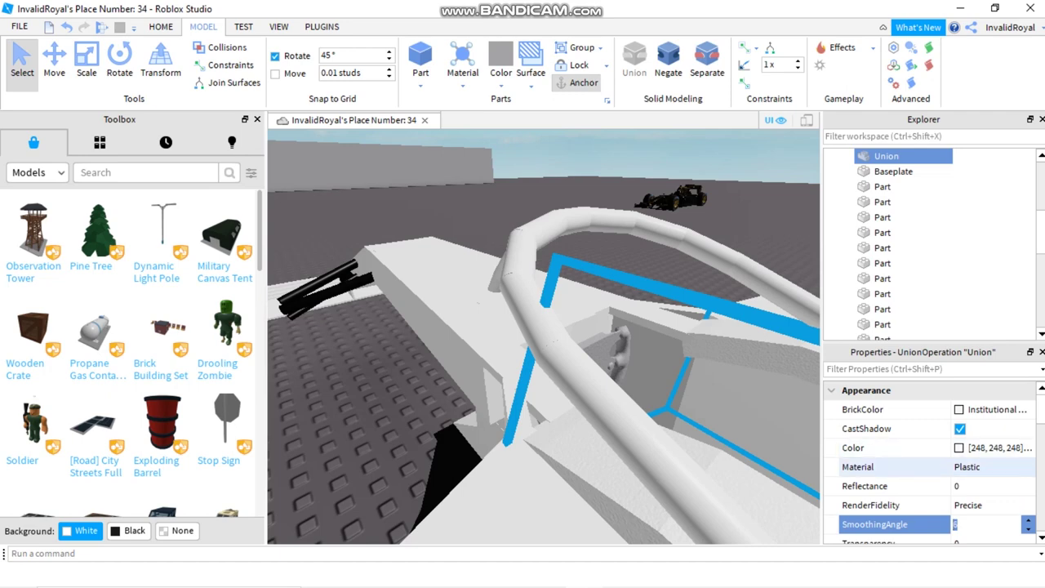
Step: Change the cockpit surround union's material to SmoothPlastic and deselect it
left_click(858, 467)
left_click(1029, 466)
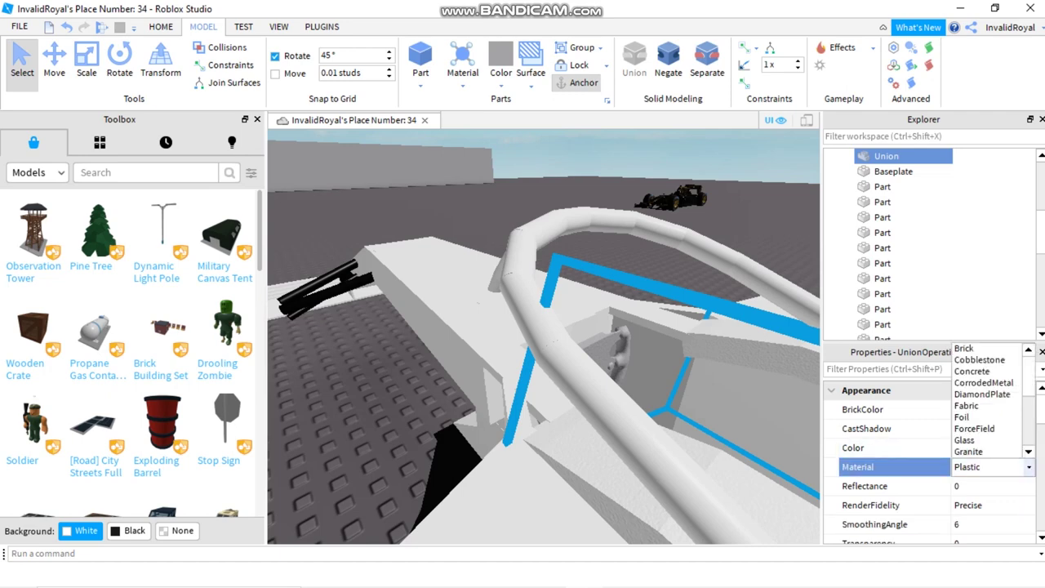
left_click(1029, 466)
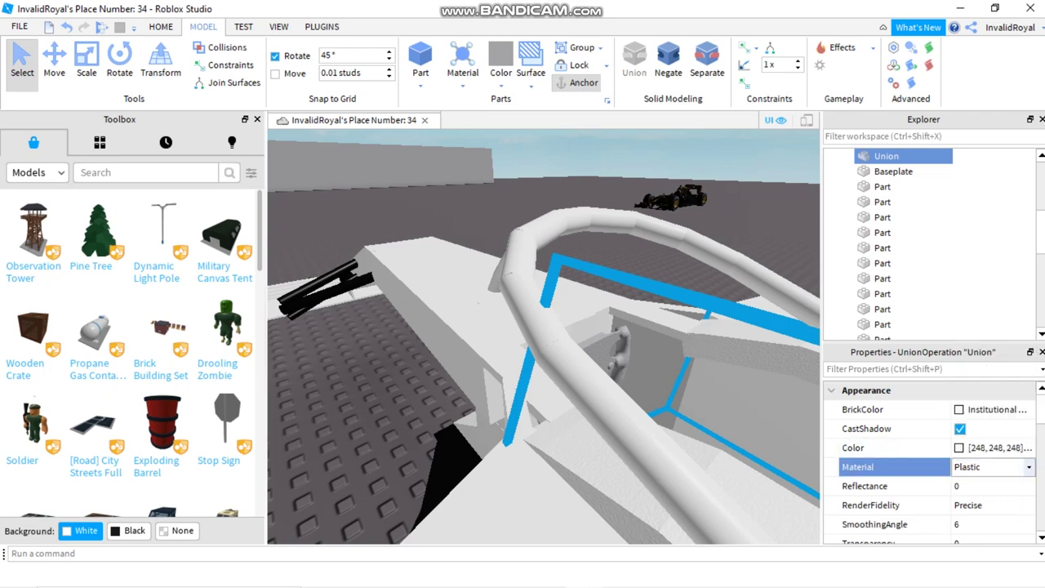
left_click(1029, 466)
scroll(979, 400, "down", 2)
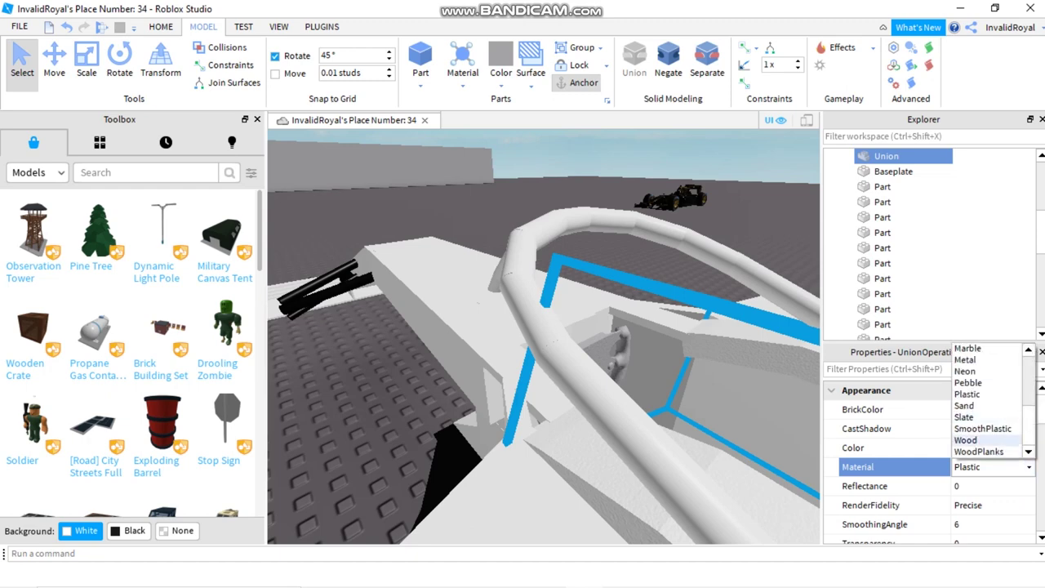
left_click(982, 428)
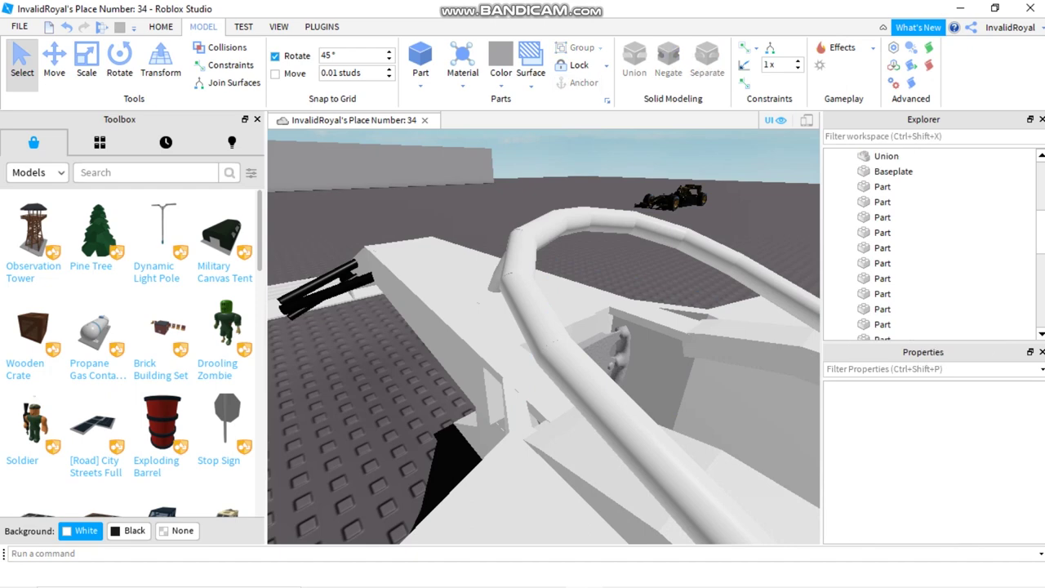
scroll(544, 342, "down", 5)
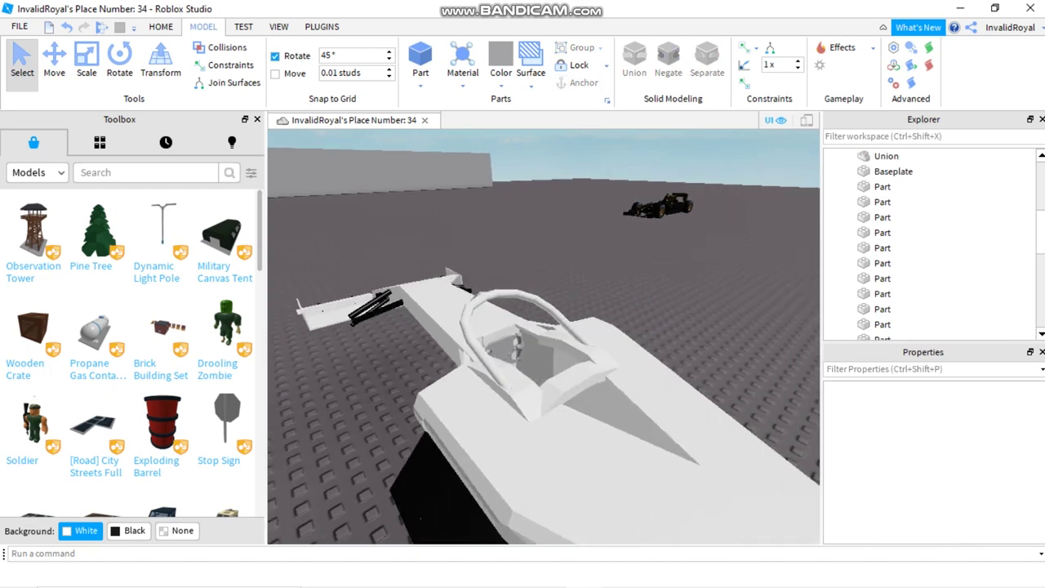
Step: Insert a new block part over the car's bodywork, select it and lower it into the body beside the cockpit
right_click_drag(544, 342, 441, 356)
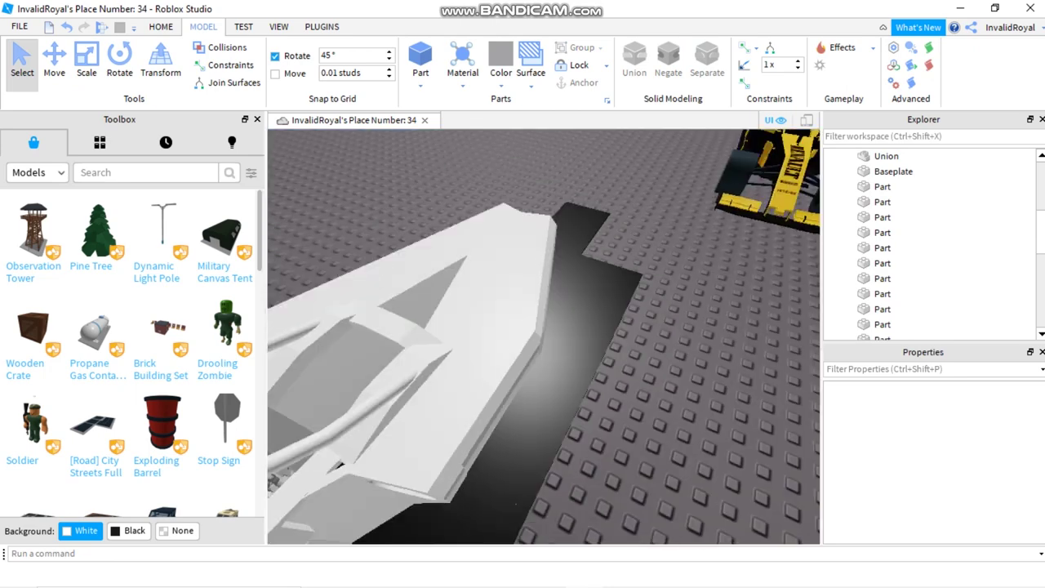
left_click(421, 57)
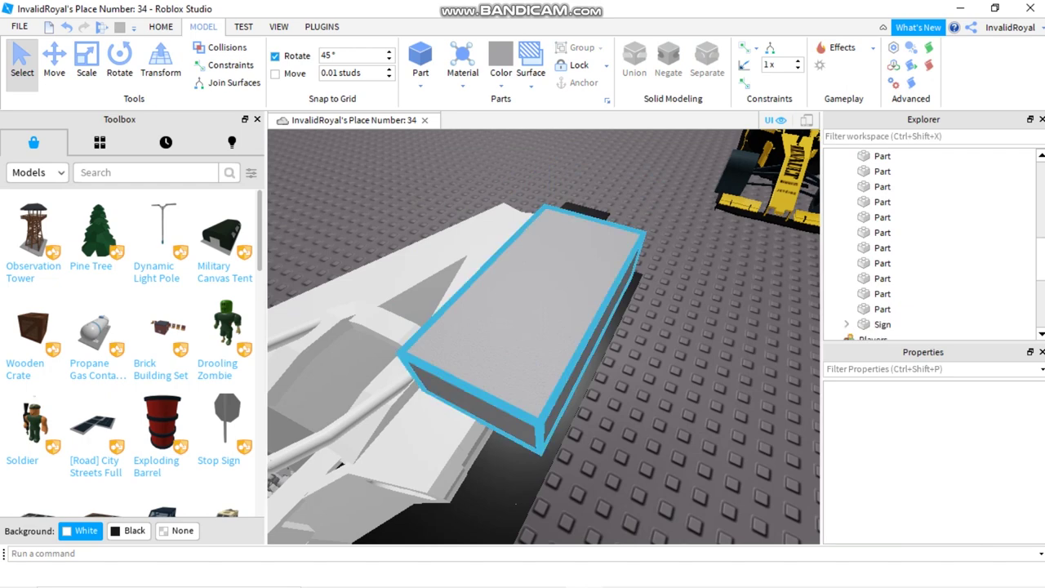
left_click(883, 308)
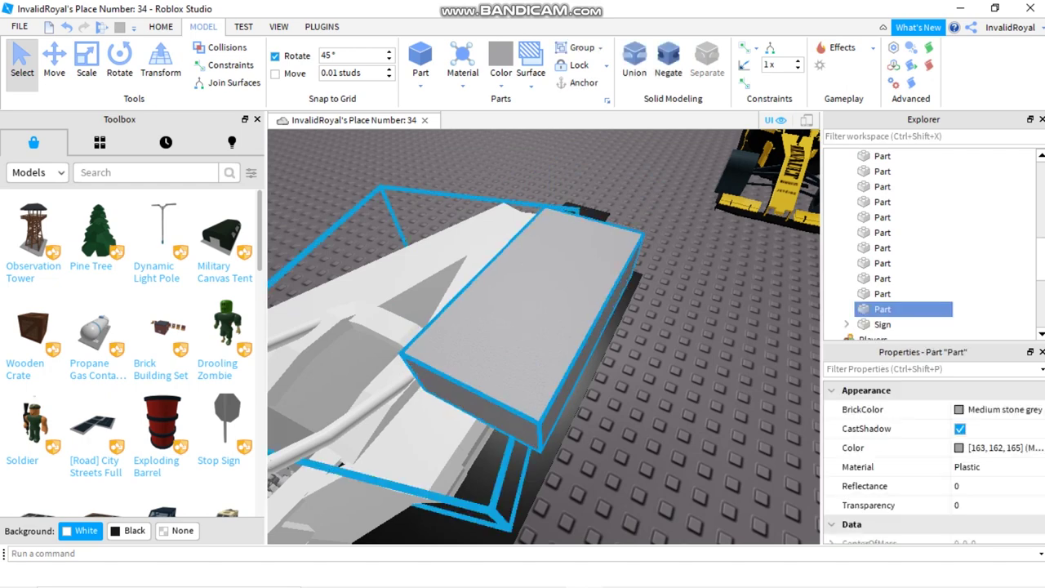
key("ctrl+2")
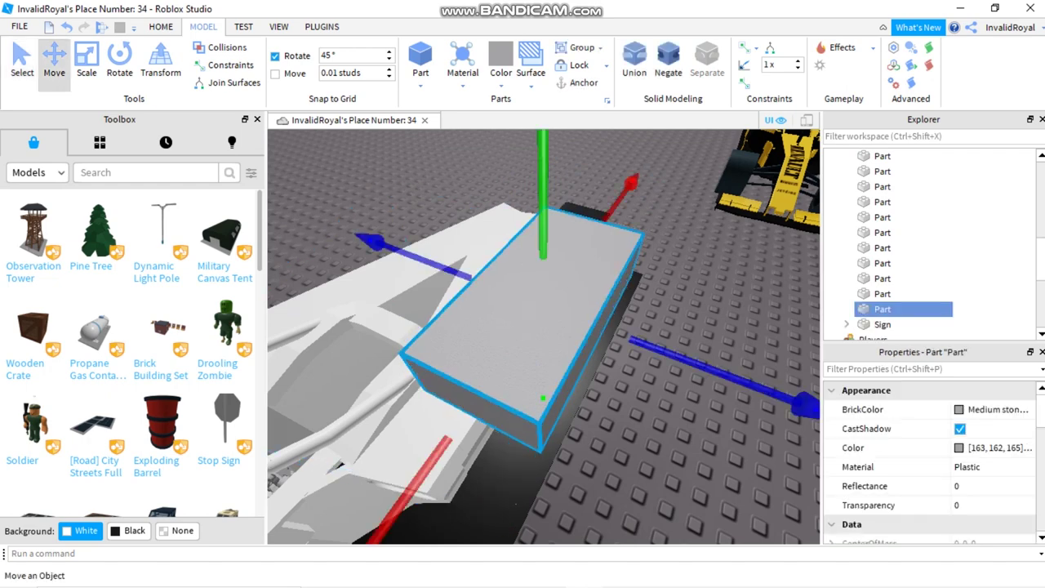
left_click_drag(542, 196, 542, 249)
right_click(542, 249)
key("Escape")
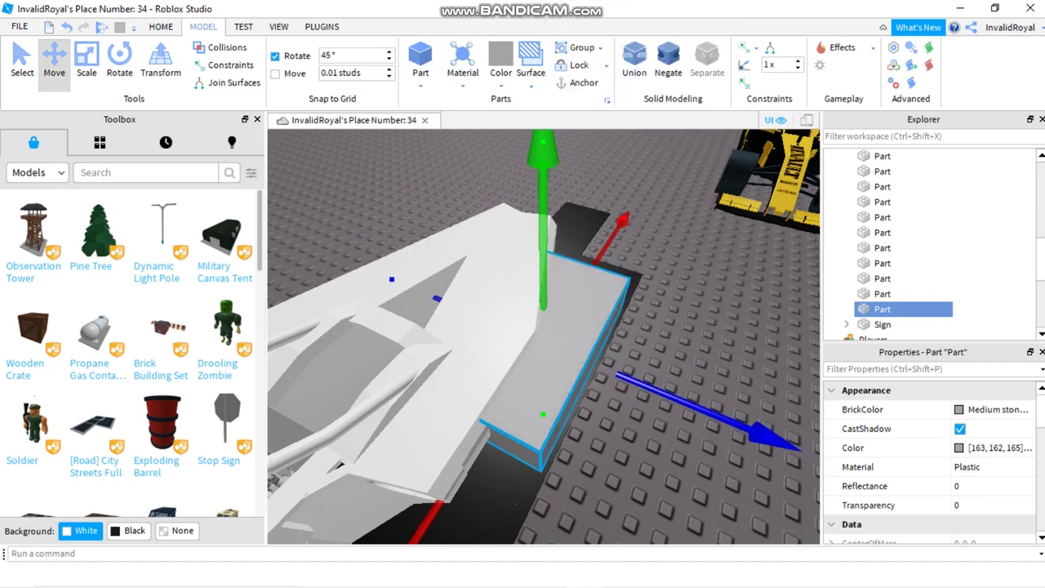
Step: Centre the new block on the car and fit it under the nose ahead of the cockpit, filling the triangular gap
key("ctrl+z")
key("ctrl+z")
key("ctrl+z")
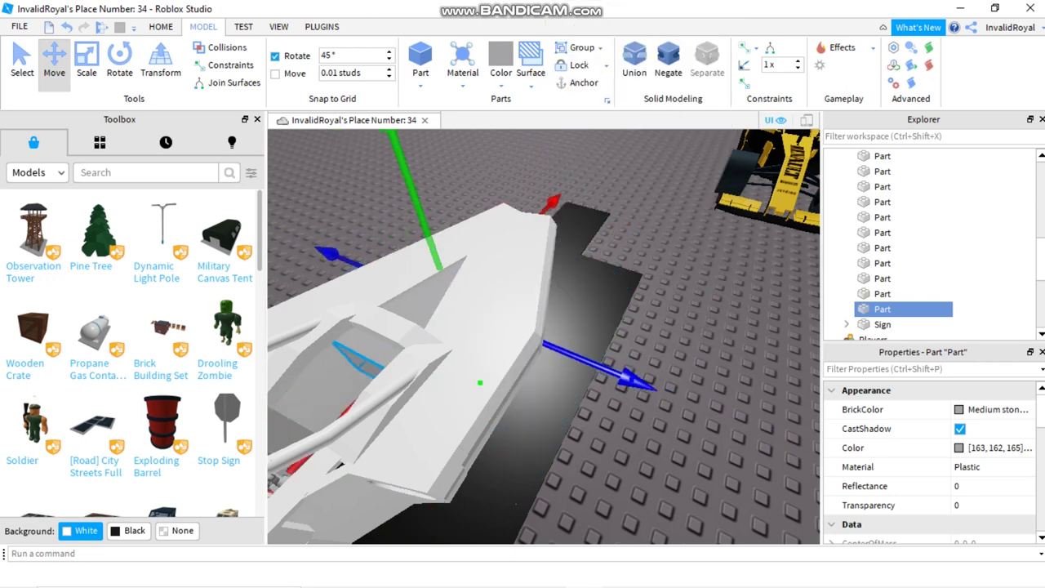
right_click_drag(543, 335, 482, 325)
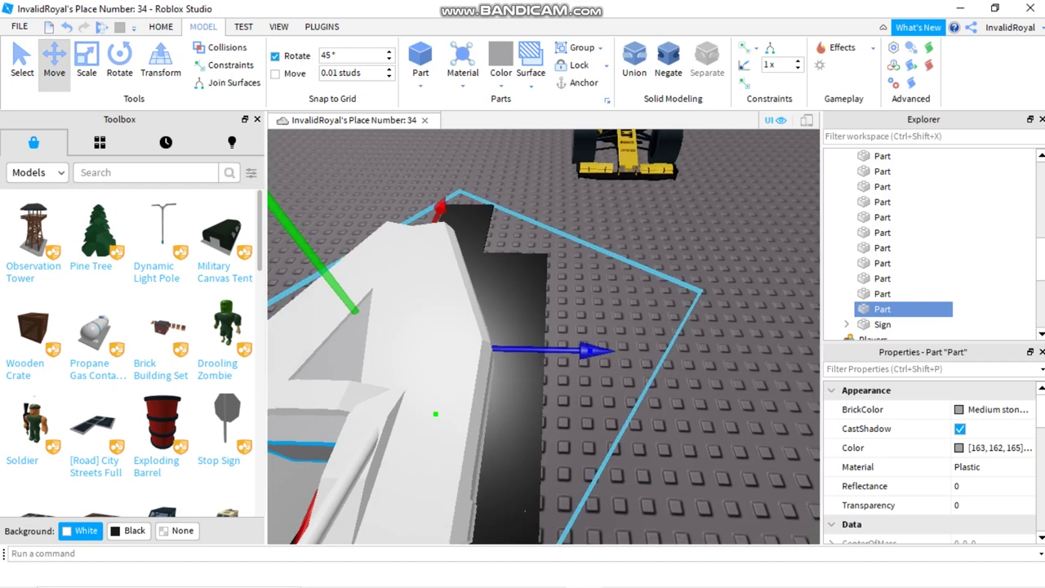
key("ctrl+z")
key("s")
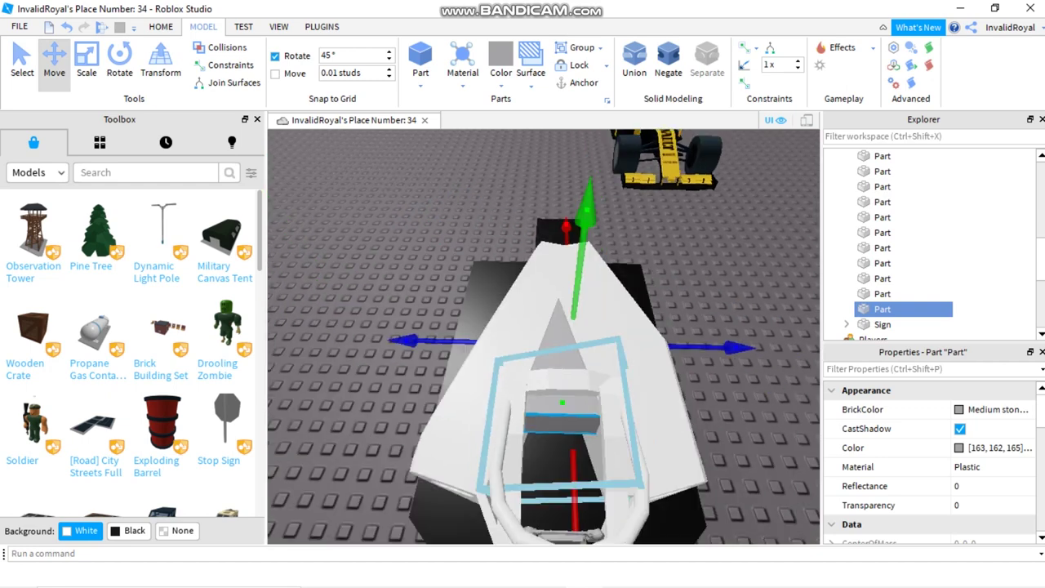
key("ctrl+z")
key("ctrl+z")
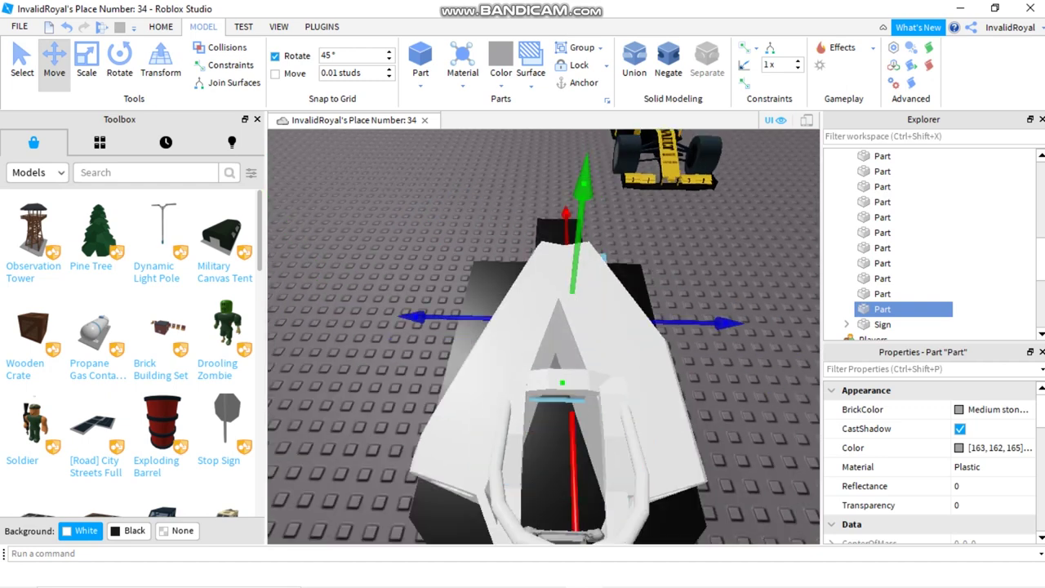
key("ctrl+z")
key("ctrl+z")
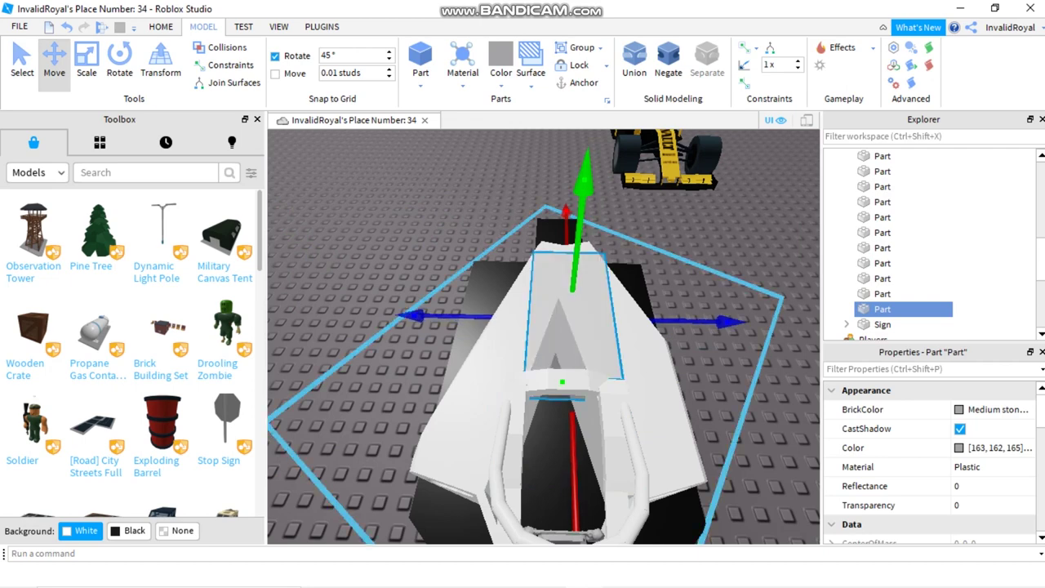
key("ctrl+z")
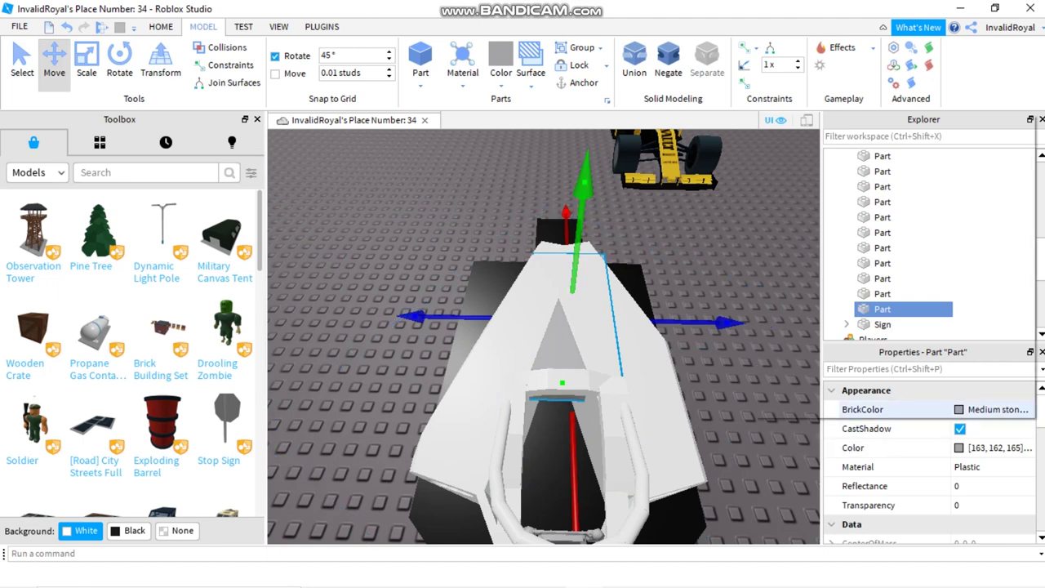
Step: Set the nose filler block's BrickColor to Institutional white
left_click(980, 409)
left_click(948, 372)
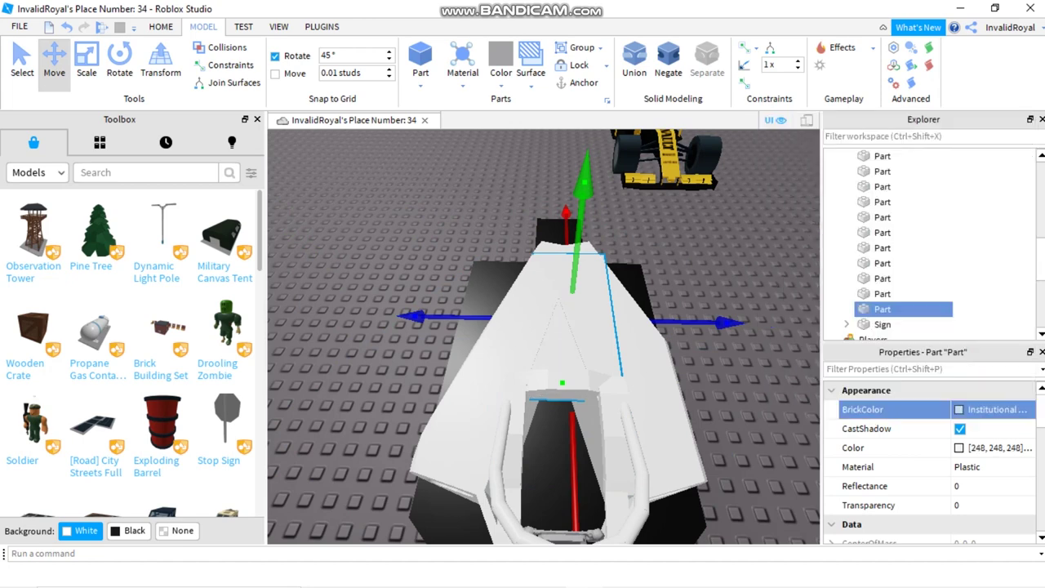
left_click(1031, 447)
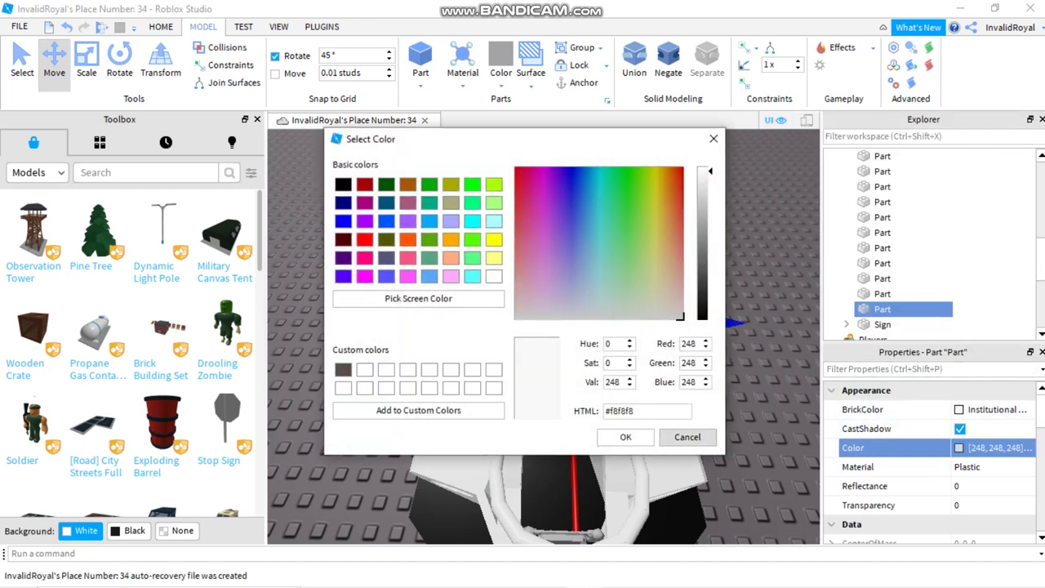
left_click(688, 437)
Step: Change the nose filler block's material to SmoothPlastic and turn off its CastShadow, then deselect it
left_click(894, 467)
left_click(1029, 466)
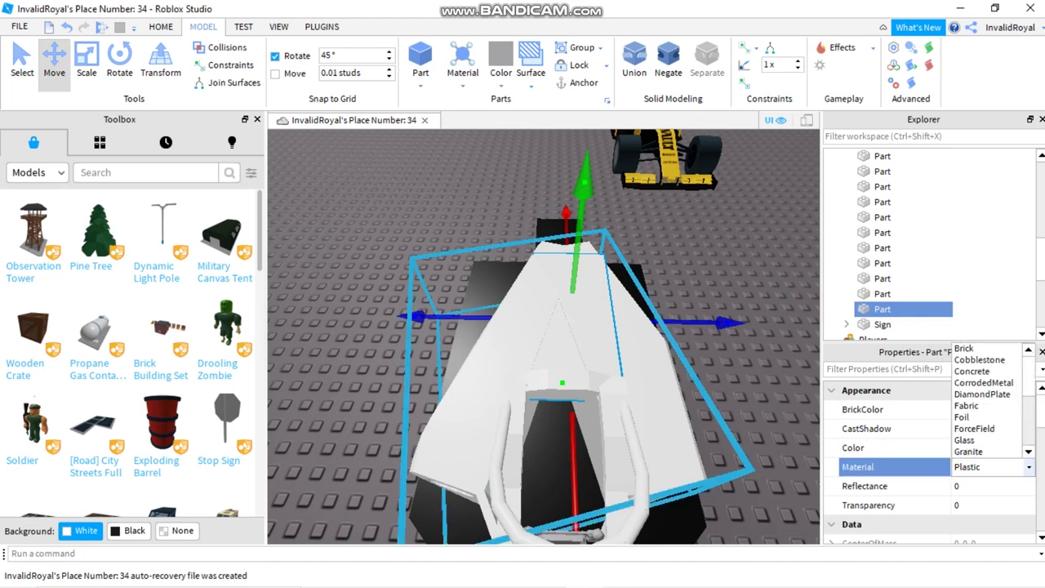
scroll(988, 400, "down", 4)
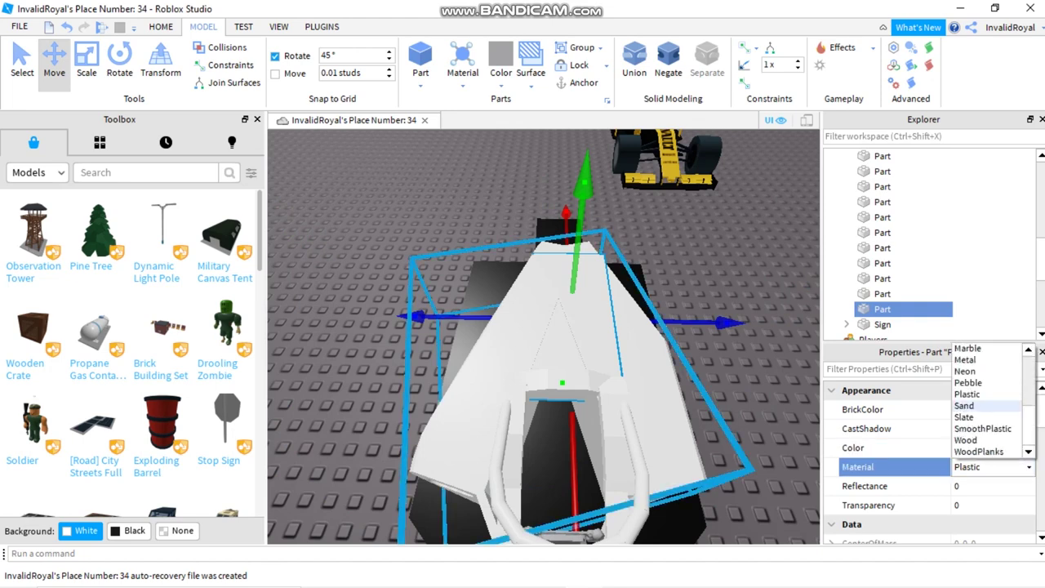
left_click(983, 428)
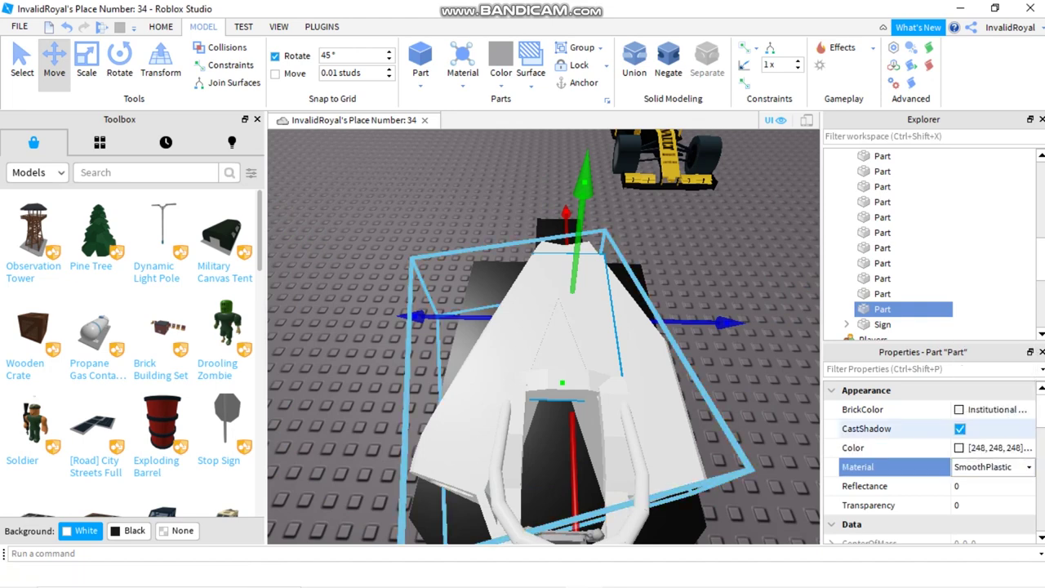
left_click(959, 429)
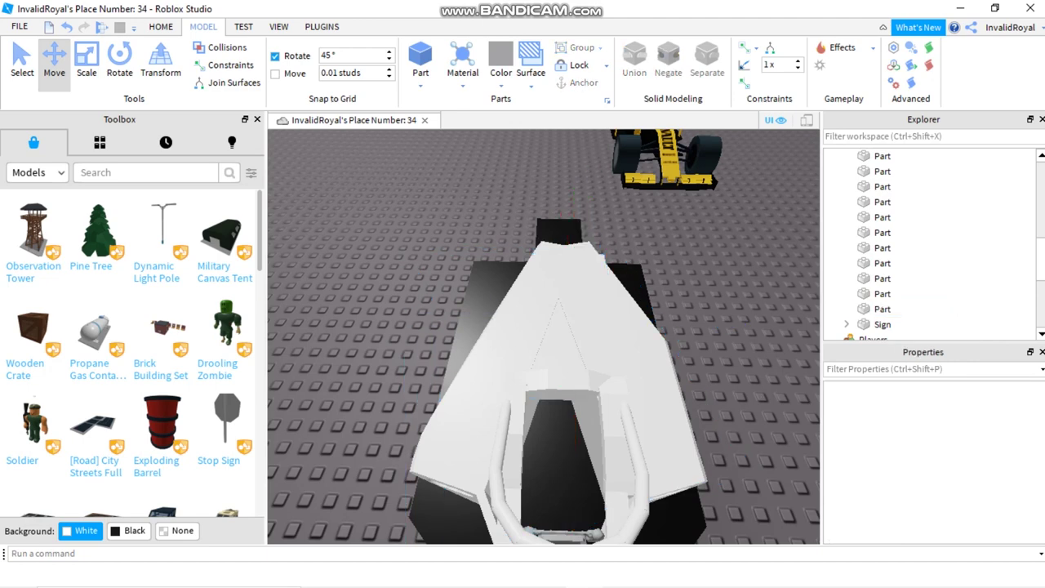
Step: Examine the filler block's fit with the surrounding bodywork at the nose and around the cockpit opening
scroll(544, 337, "down", 6)
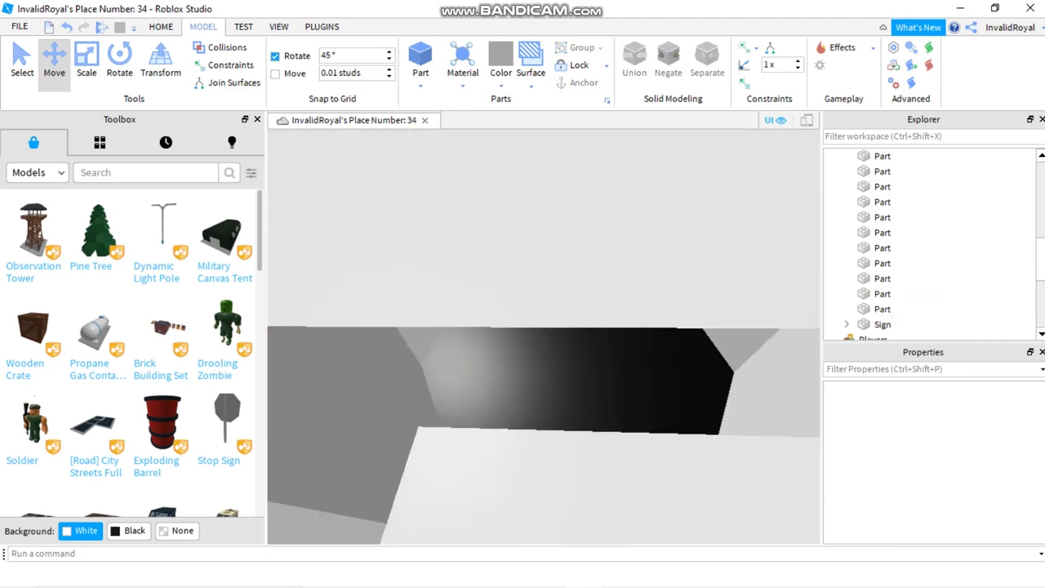
scroll(543, 337, "down", 5)
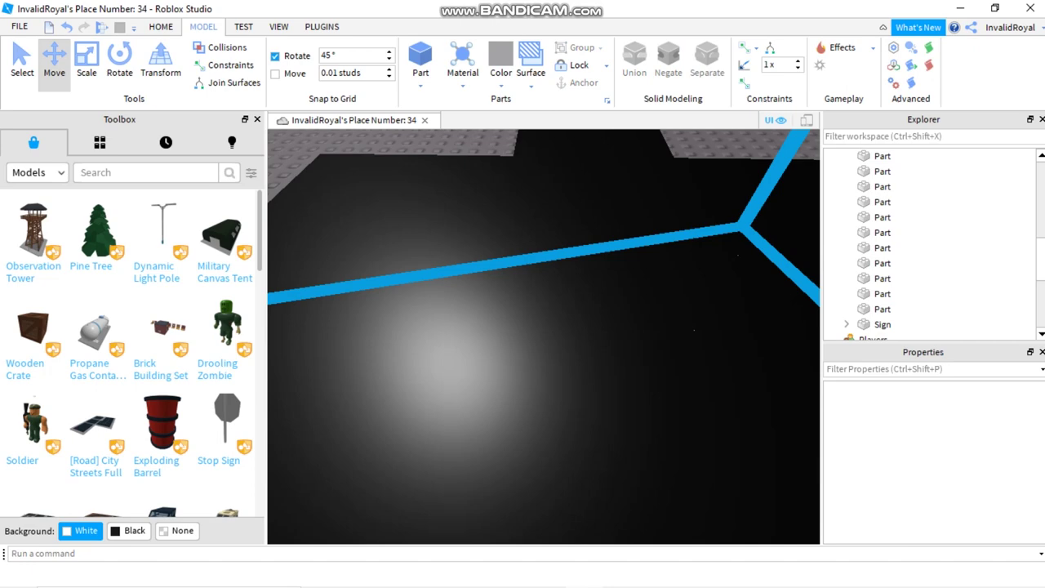
scroll(543, 337, "up", 3)
scroll(543, 336, "down", 4)
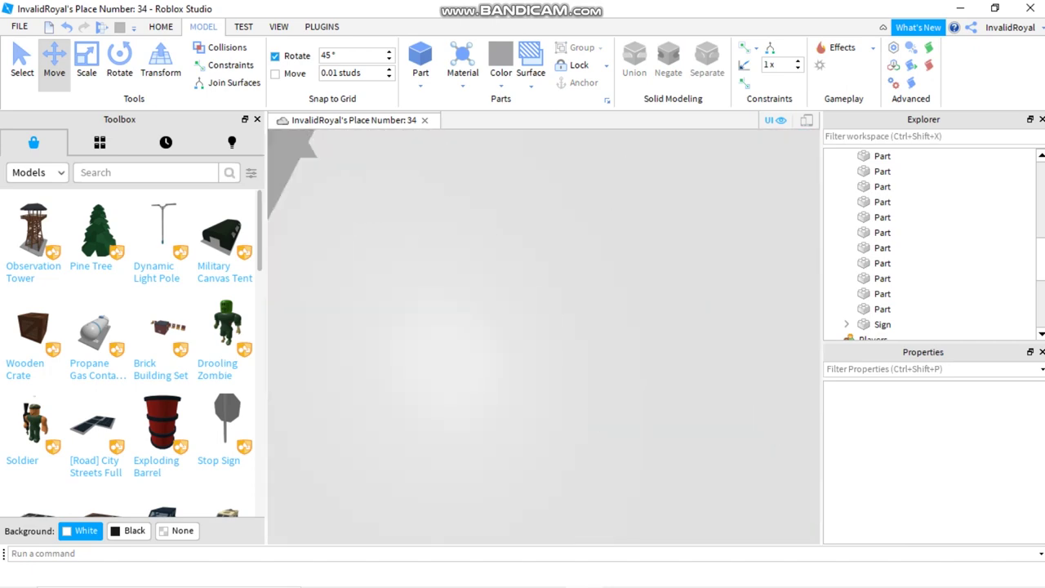
scroll(543, 336, "up", 2)
scroll(543, 336, "up", 2)
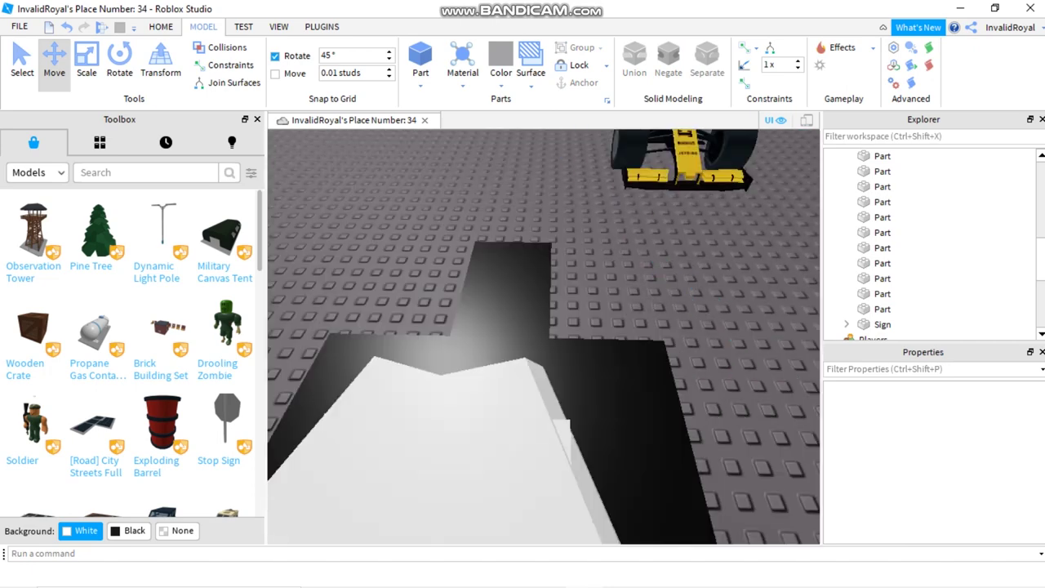
left_click(458, 458)
scroll(458, 457, "up", 2)
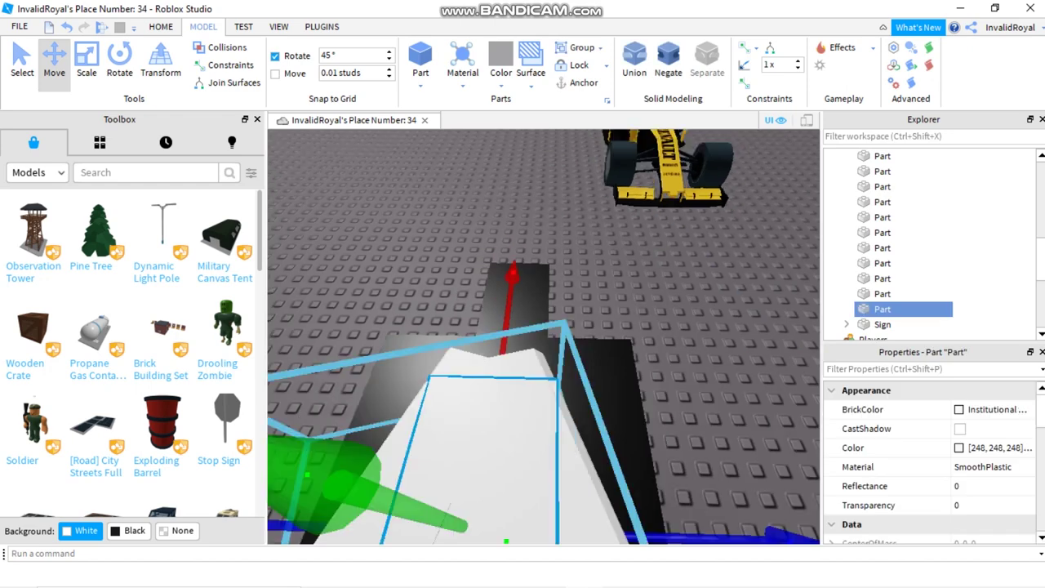
scroll(543, 337, "up", 3)
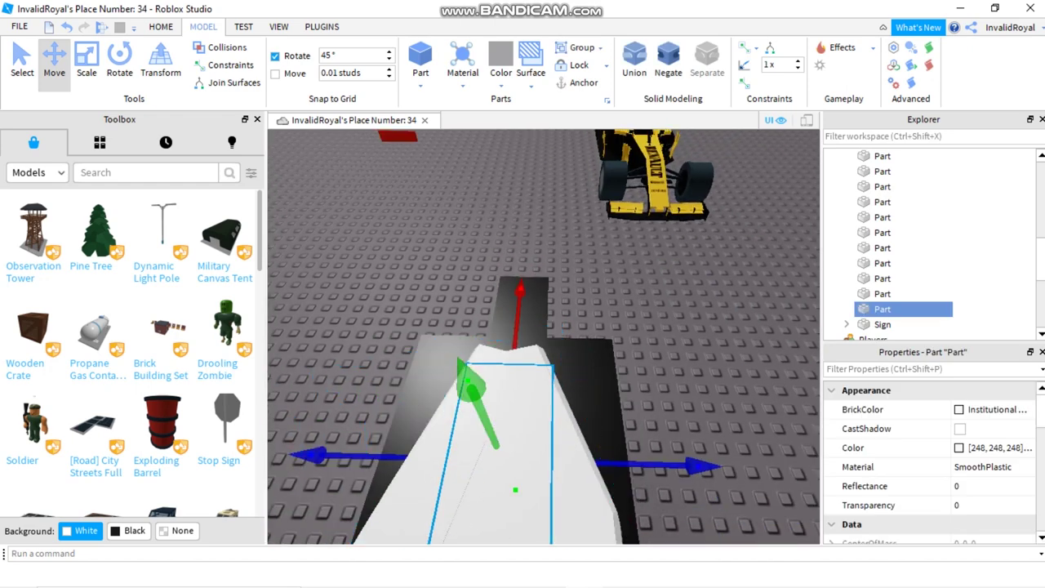
key("ctrl+3")
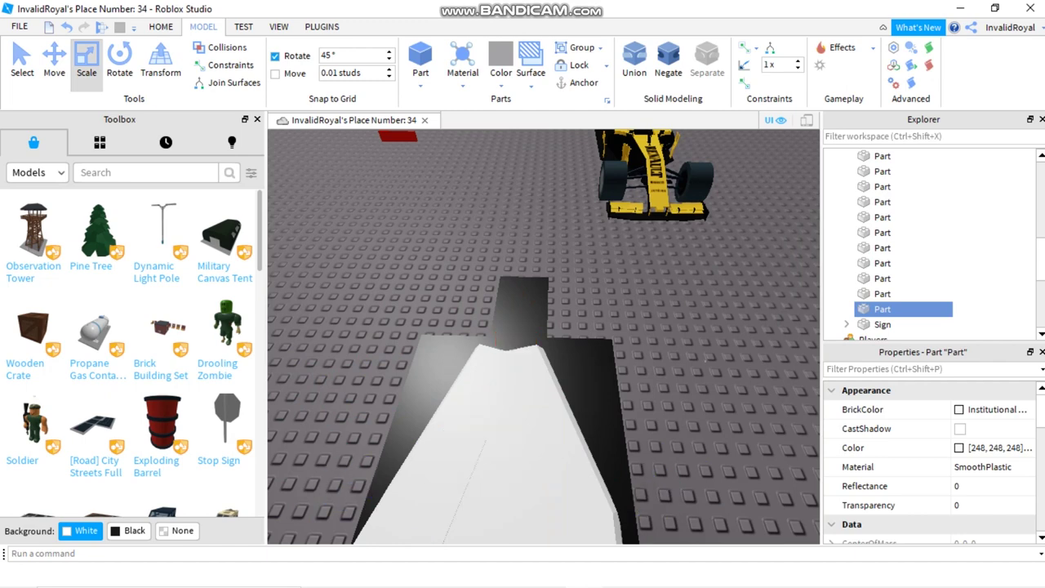
key("a")
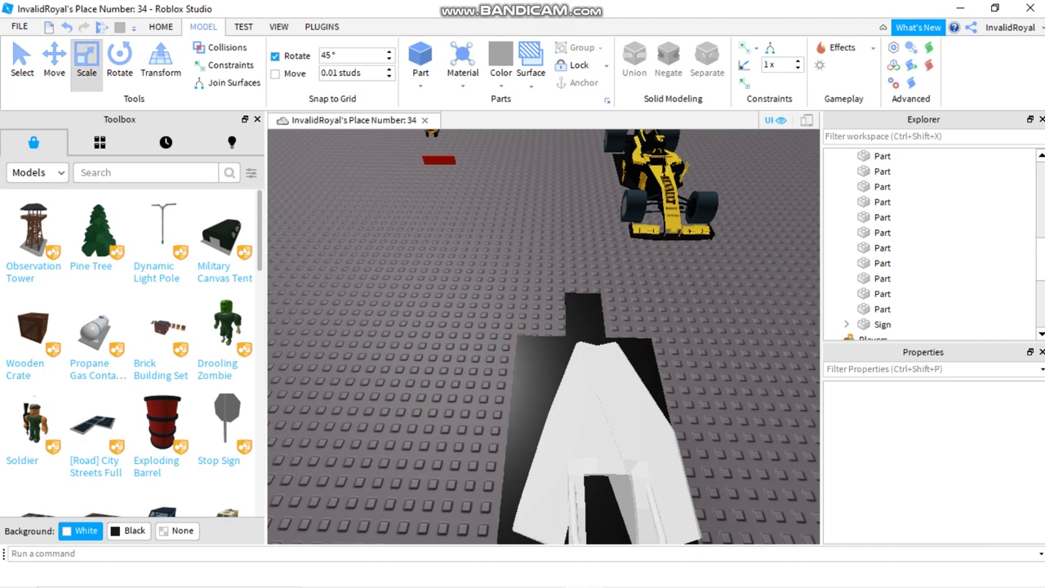
key("w")
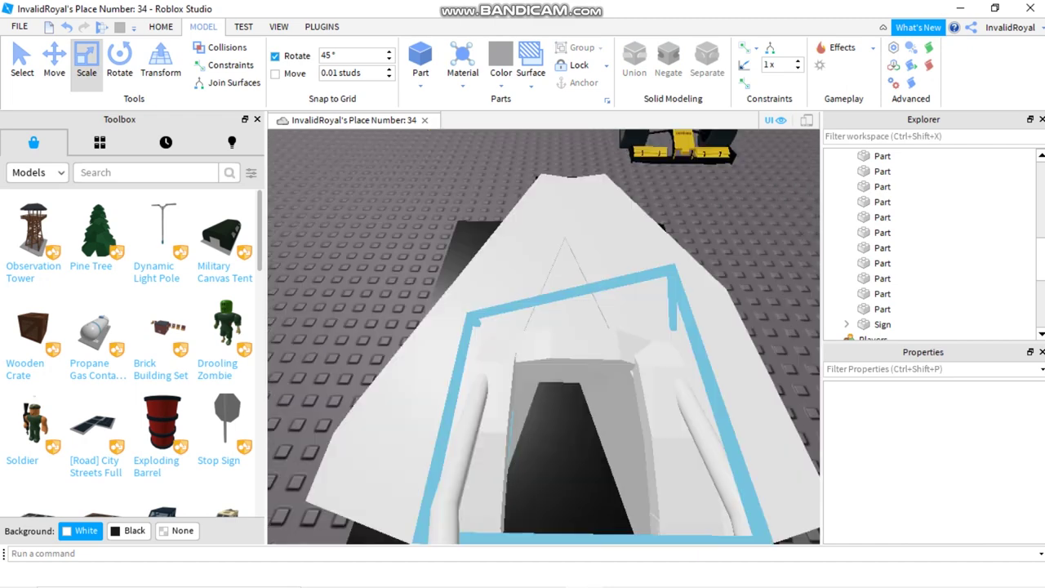
Step: Select the white filler block under the nose and scale its length from the end inside the cockpit
left_click(535, 294)
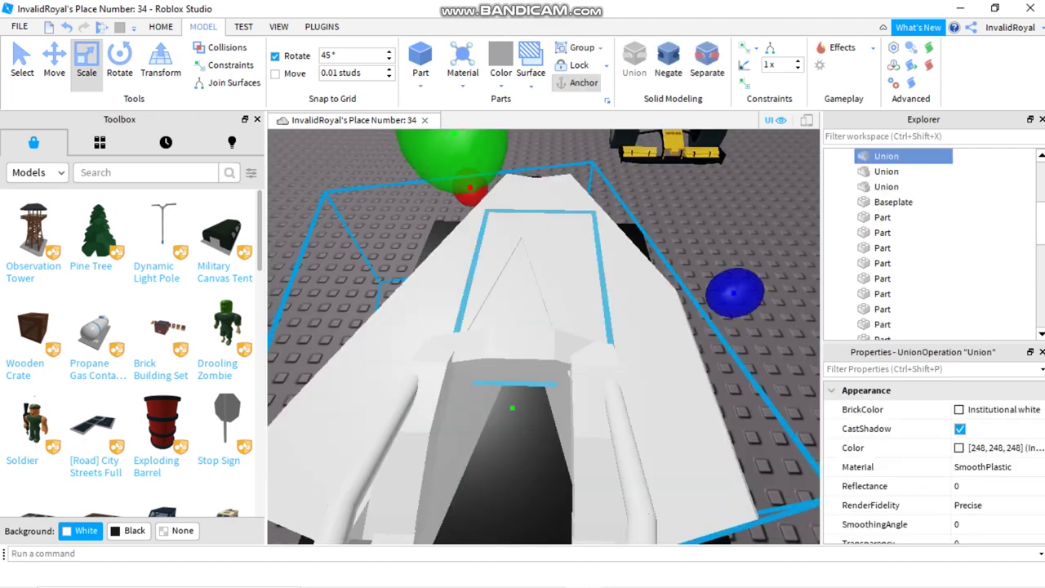
left_click(538, 310)
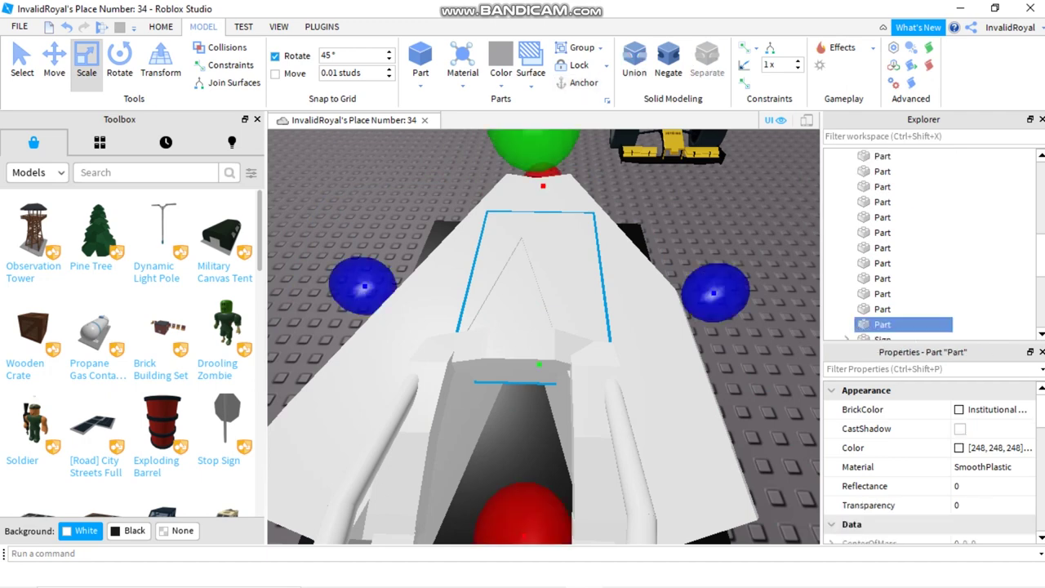
key("w")
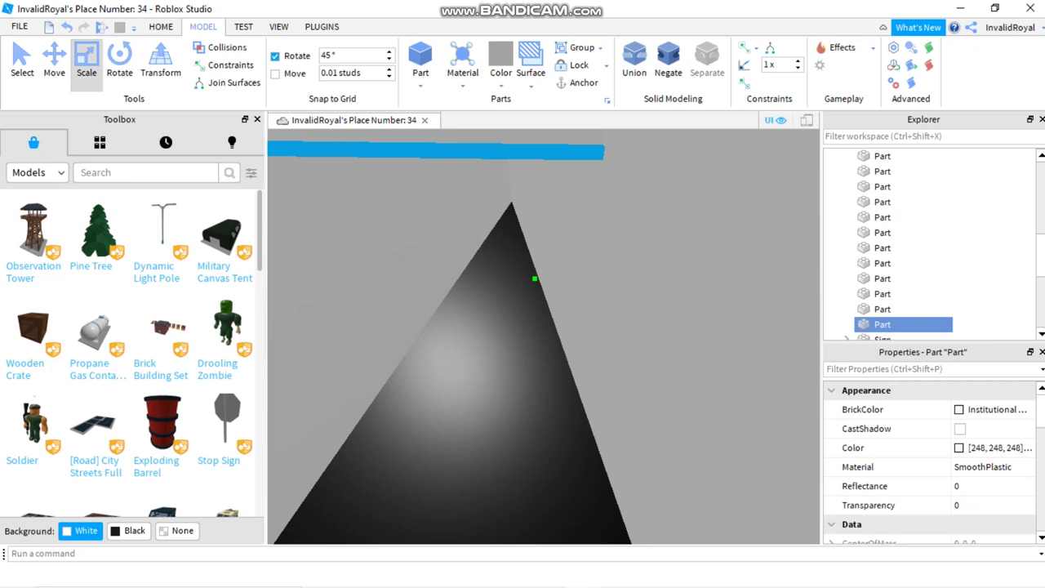
key("e")
key("e")
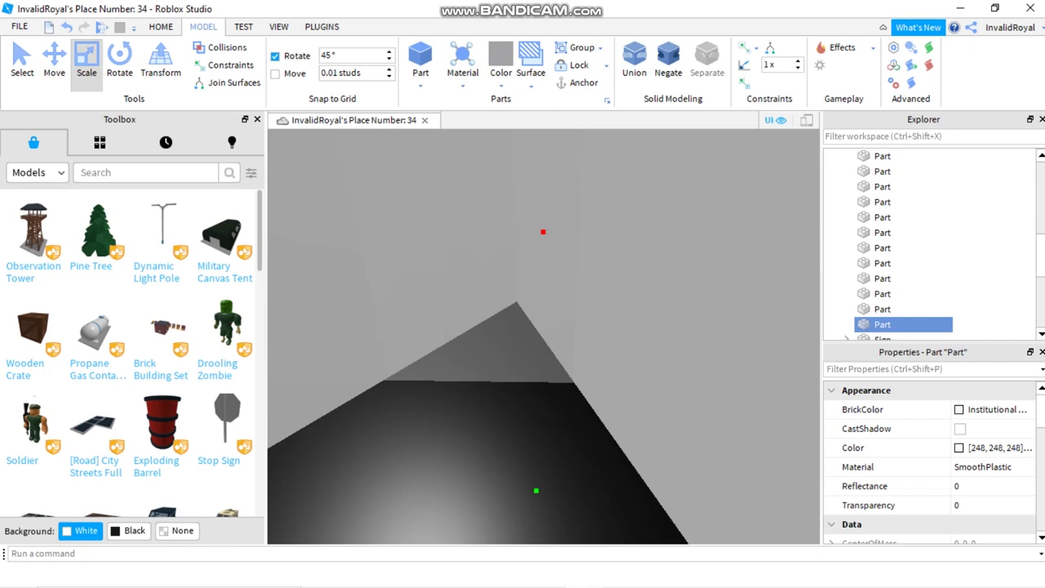
key("q")
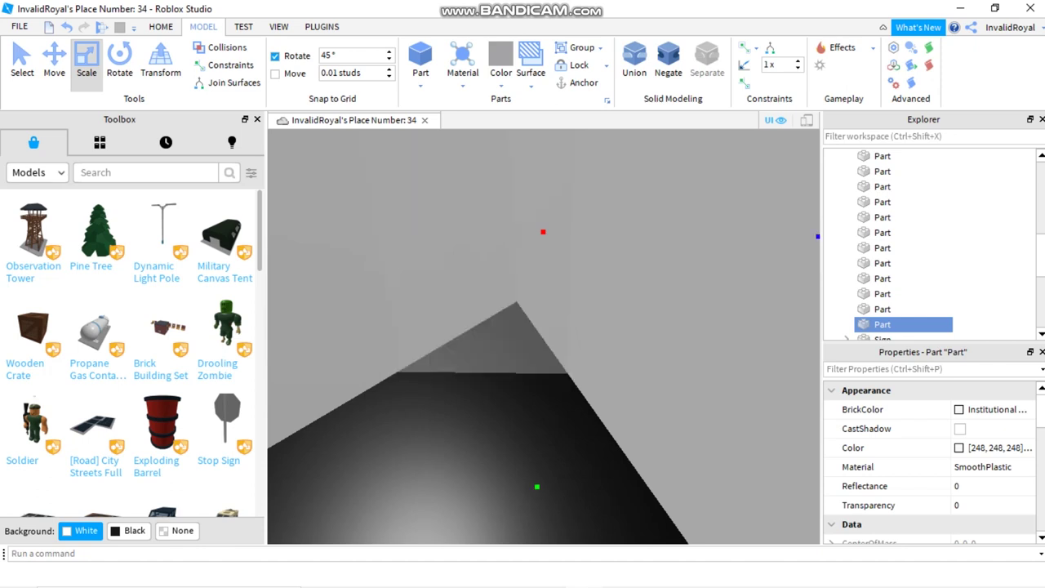
key("q")
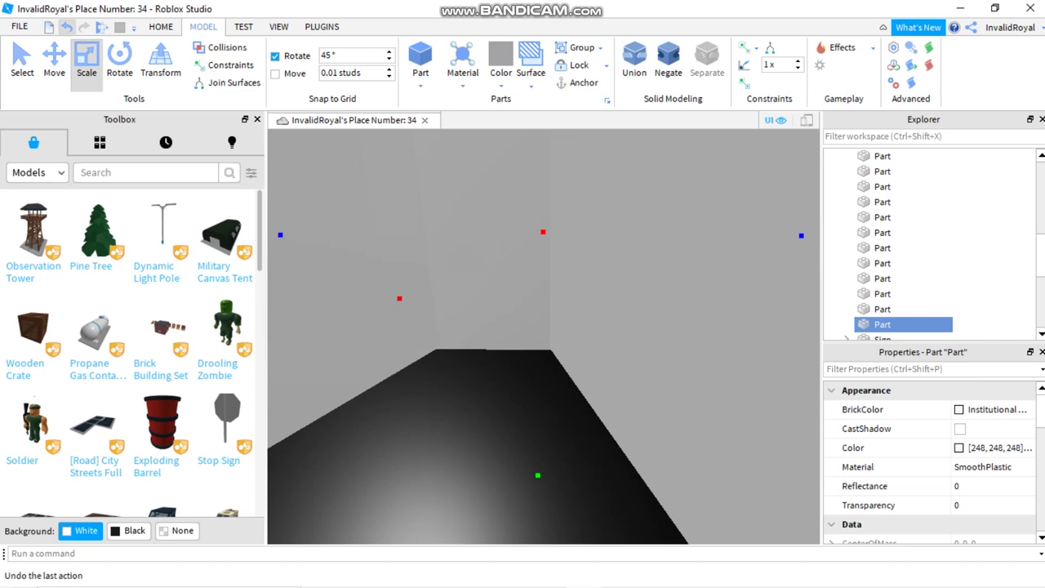
Step: Undo the filler block's latest size changes and redo the last one undone
left_click(66, 26)
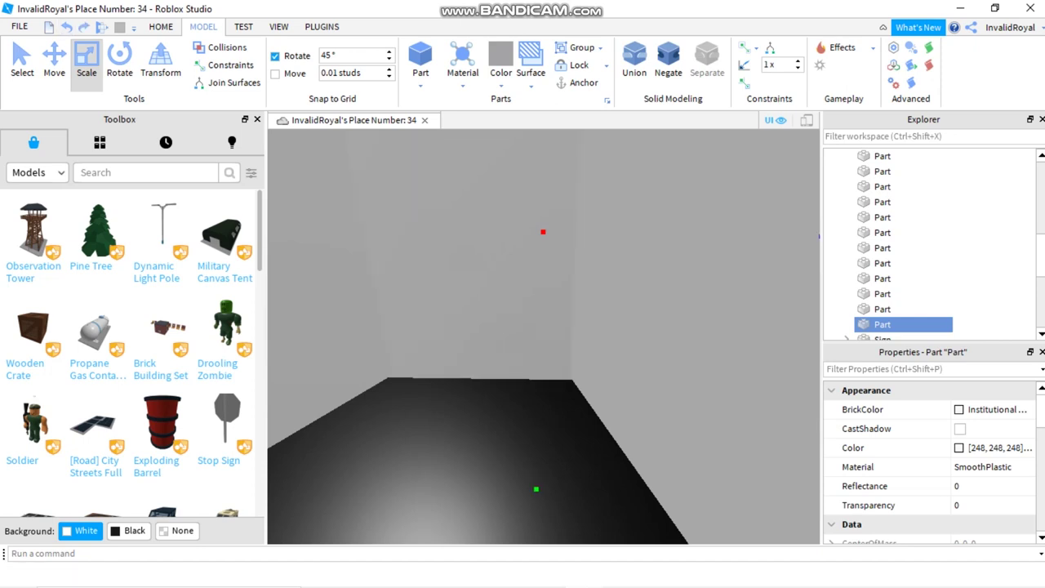
key("ctrl+z")
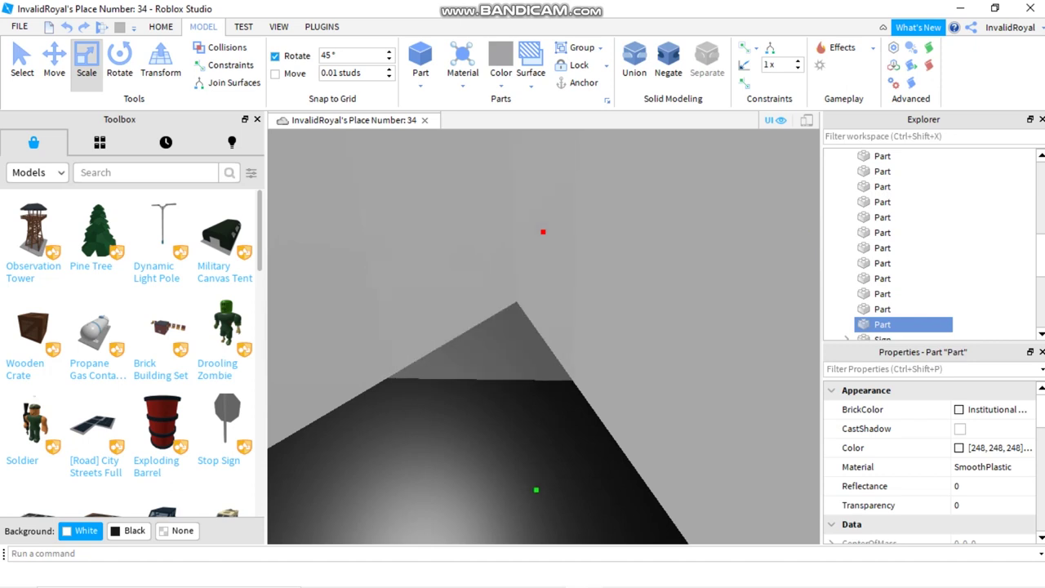
key("ctrl+y")
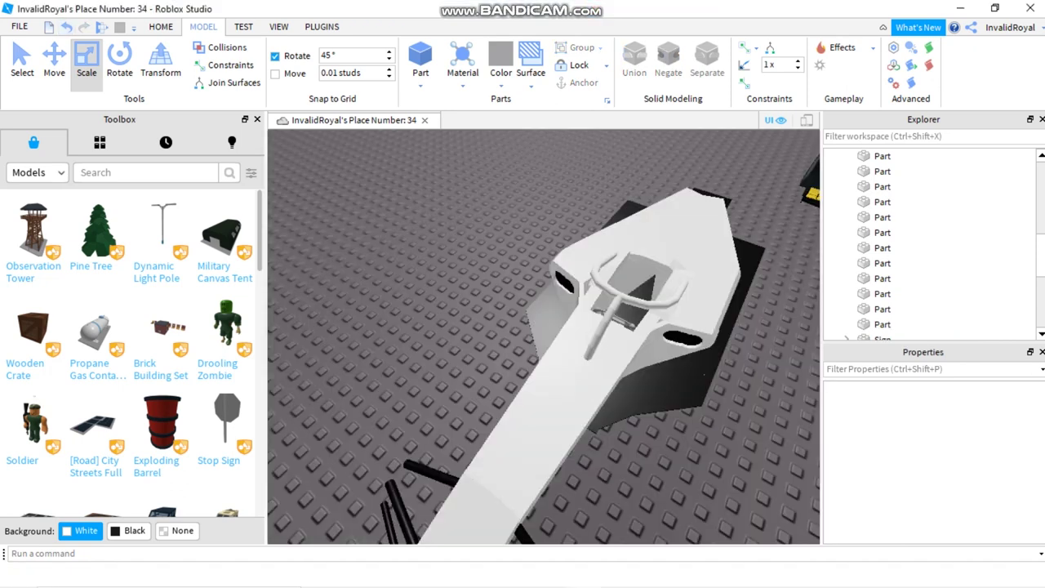
Step: Examine the cockpit and the top air intake of the yellow reference car against the white car
key("d")
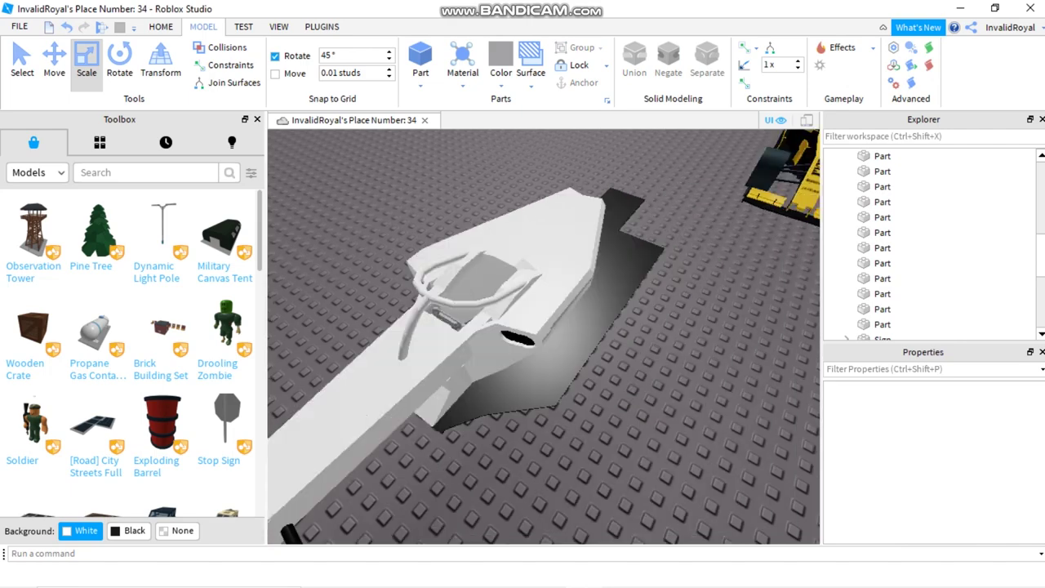
key("w")
key("s")
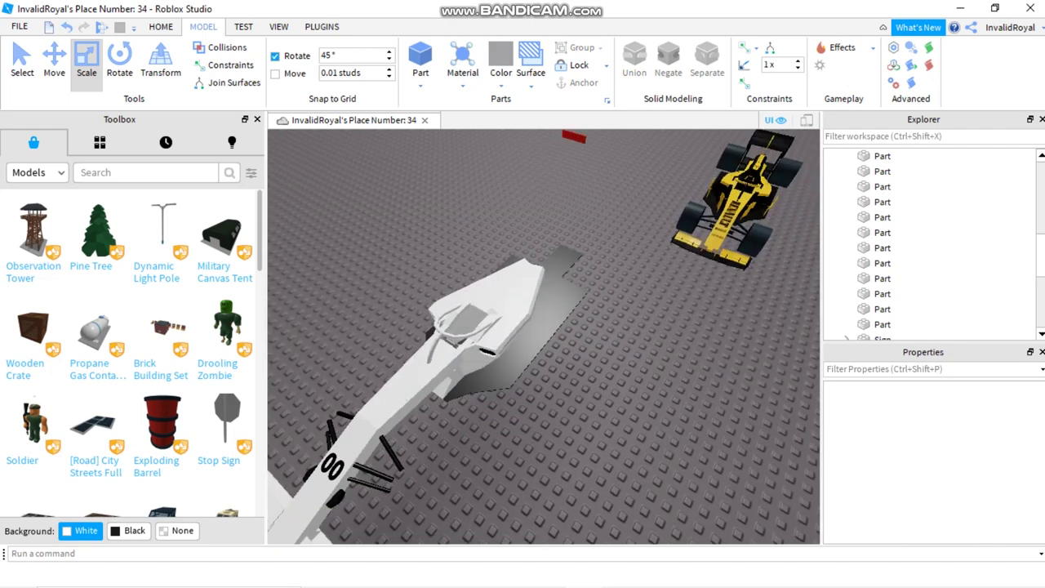
key("w")
key("w")
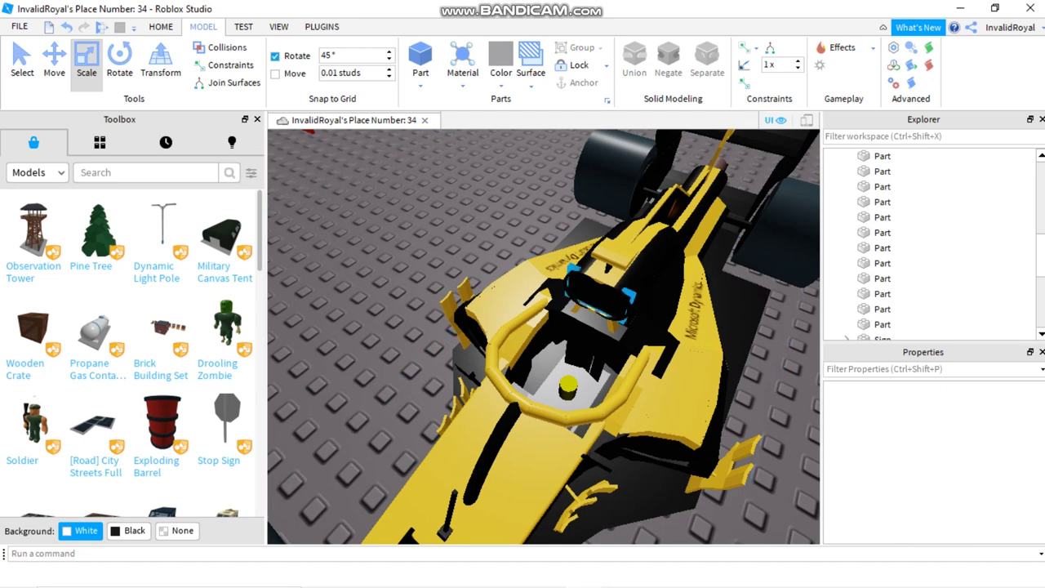
left_click(604, 288)
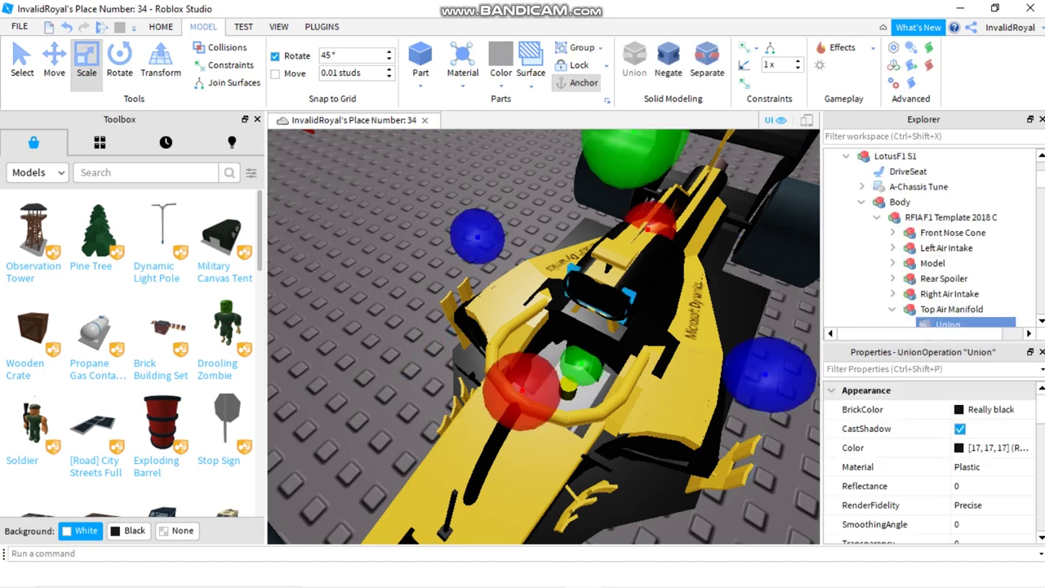
key("Escape")
key("s")
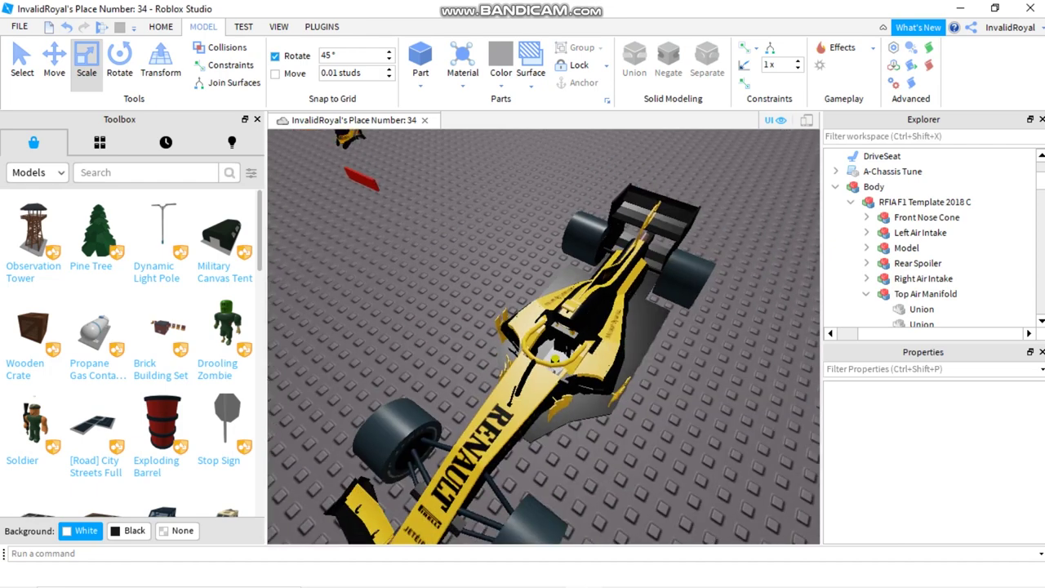
key("s")
Step: Insert a block part above the white car's engine cover and scale it down to a thin, narrow piece
key("w")
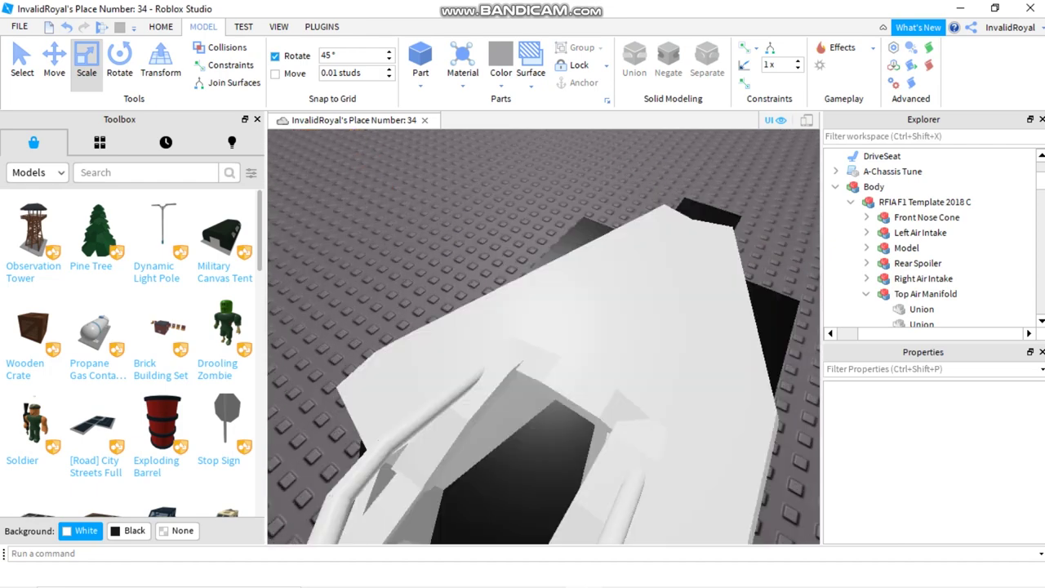
key("s")
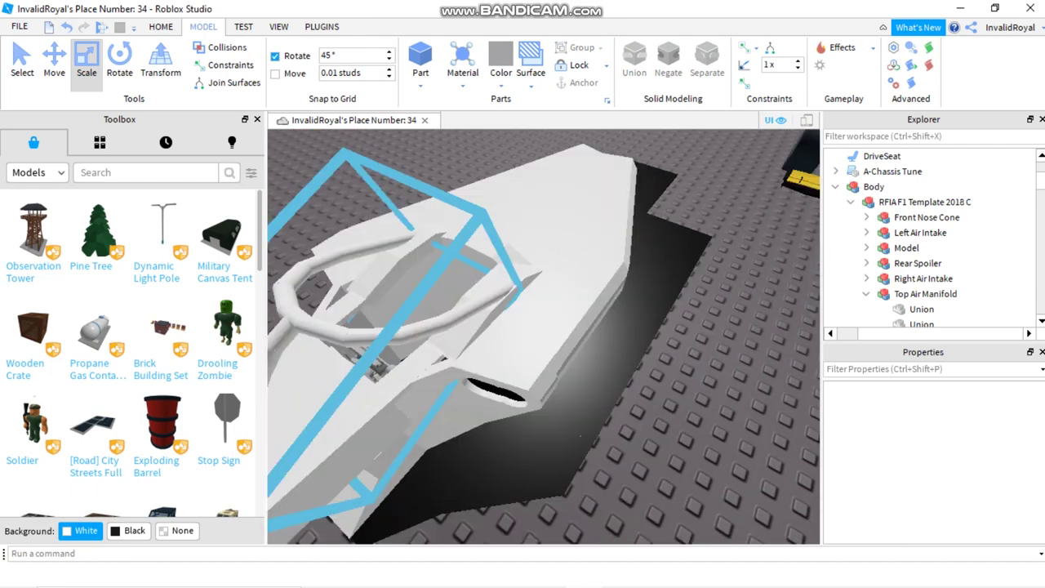
key("w")
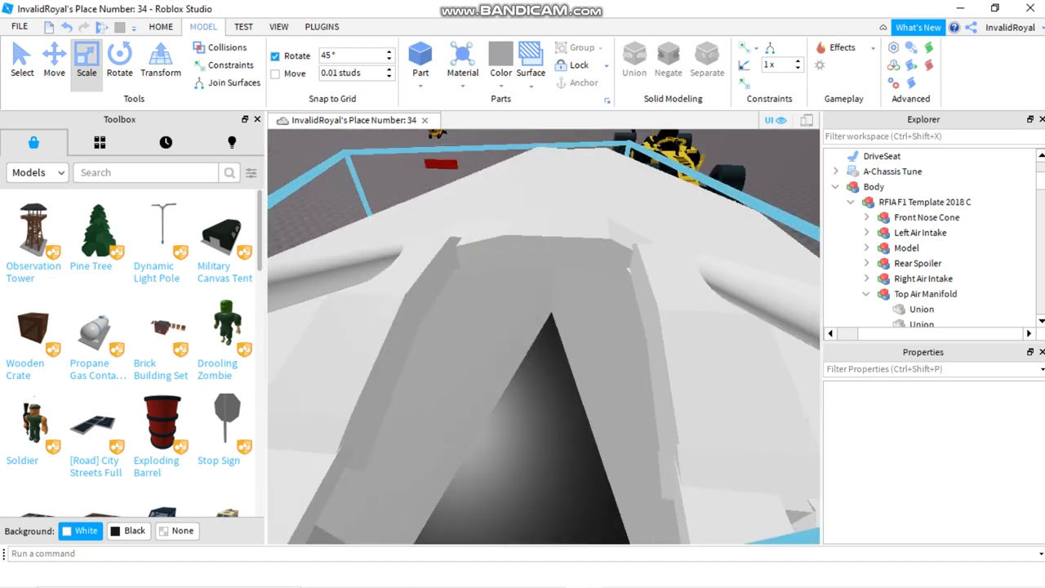
key("s")
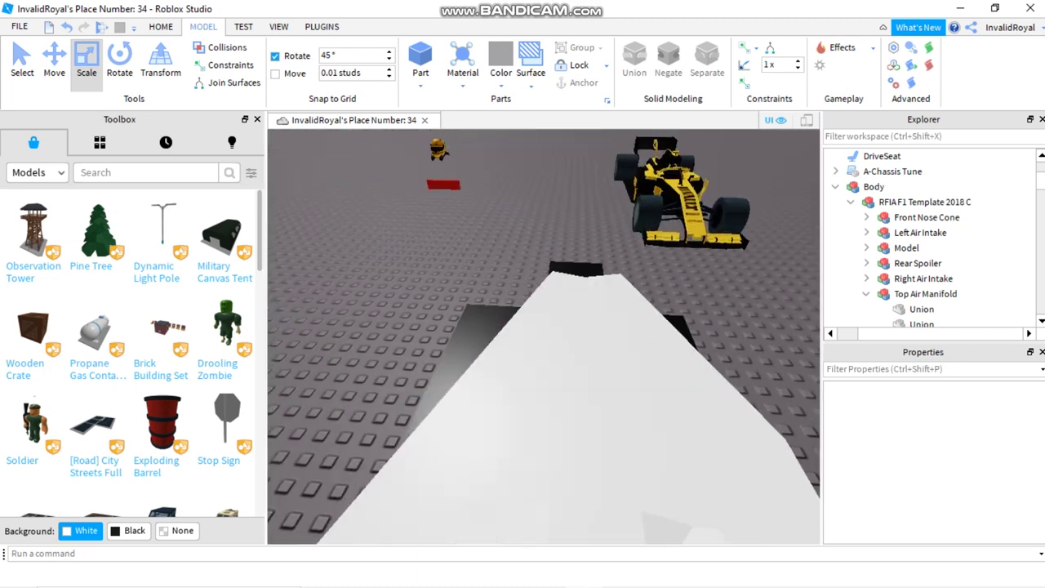
left_click(421, 57)
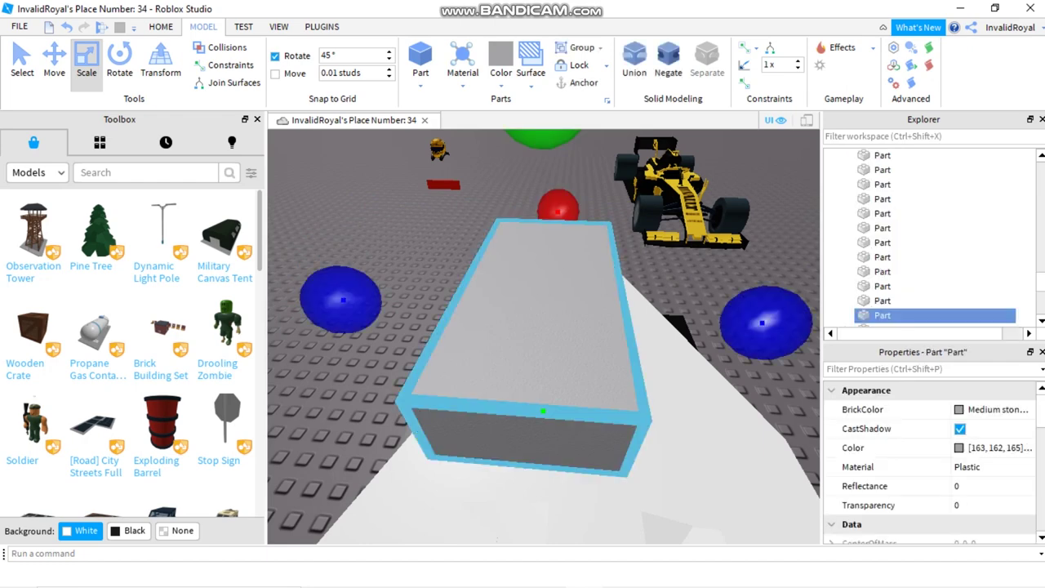
key("ctrl+z")
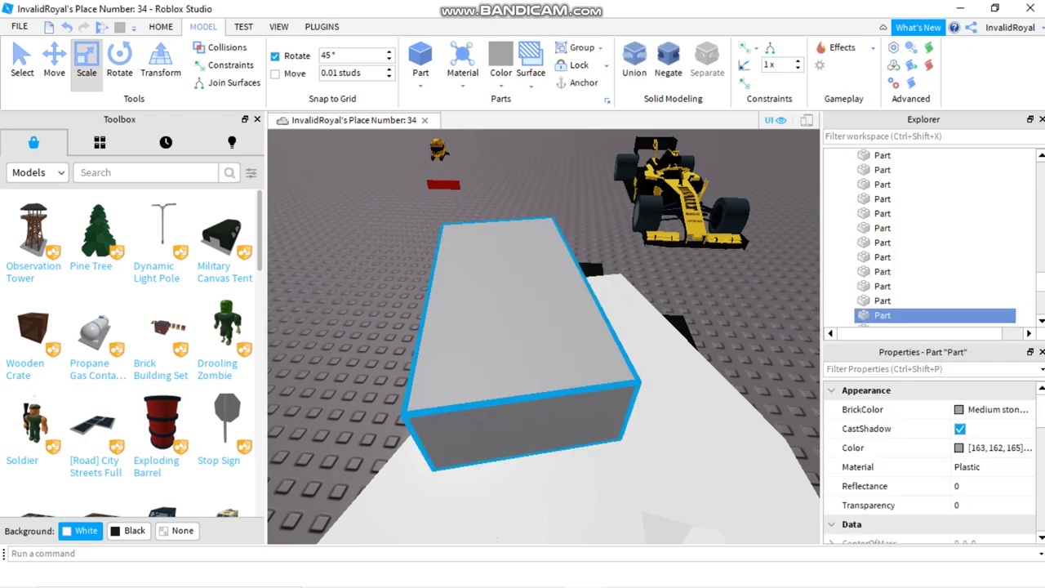
key("ctrl+z")
key("ctrl+z")
key("ctrl+z")
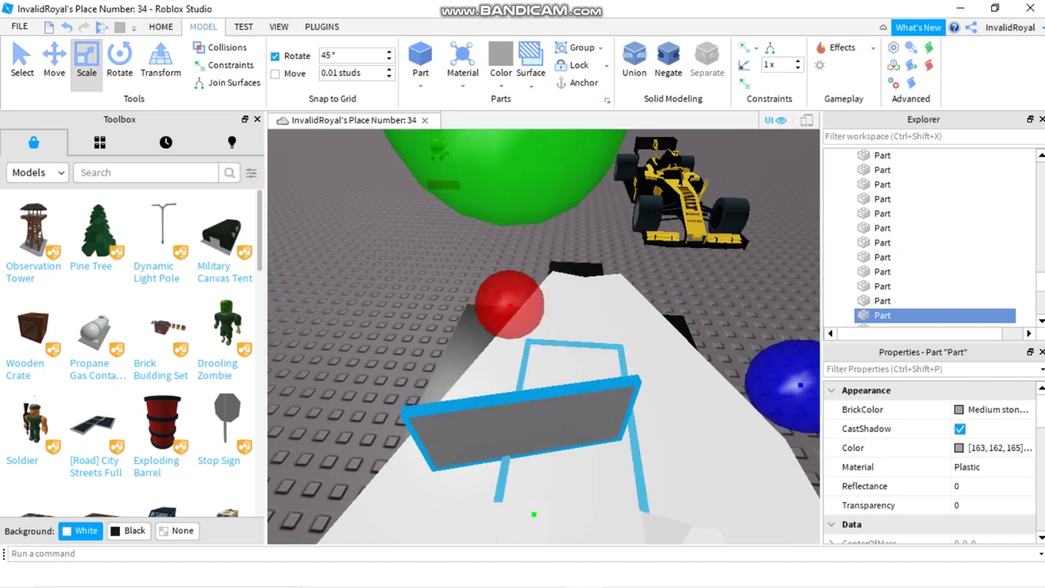
key("ctrl+z")
key("ctrl+z")
key("ctrl+z")
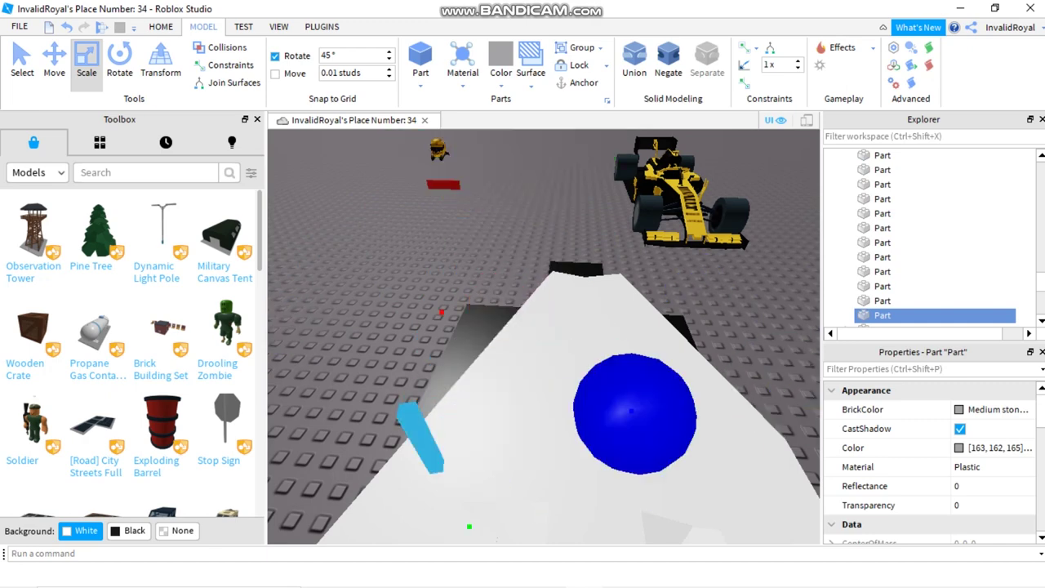
Step: Shrink the new block further and move it onto the engine cover just behind the cockpit opening
key("s")
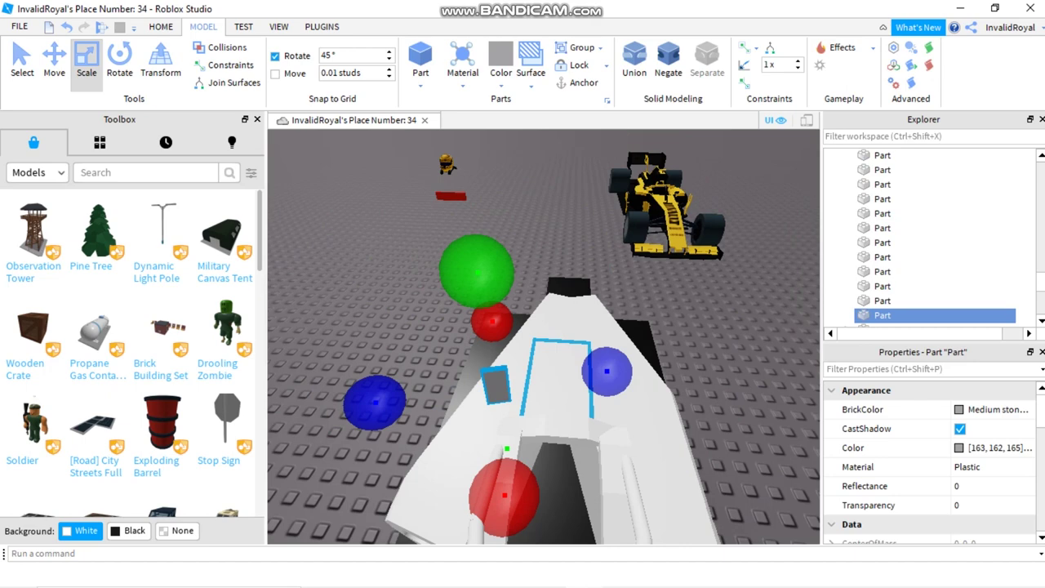
key("ctrl+z")
key("ctrl+z")
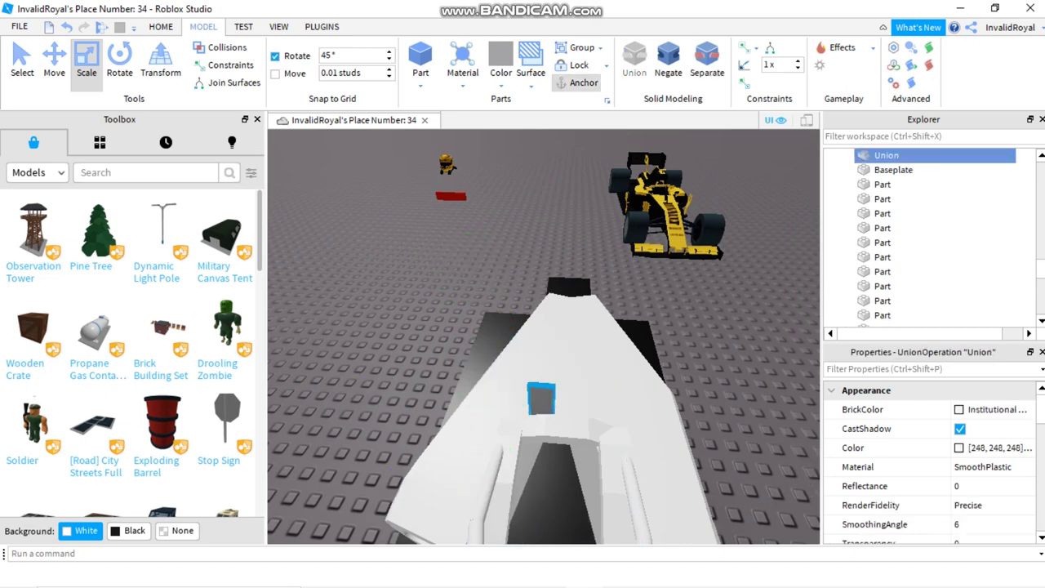
key("ctrl+z")
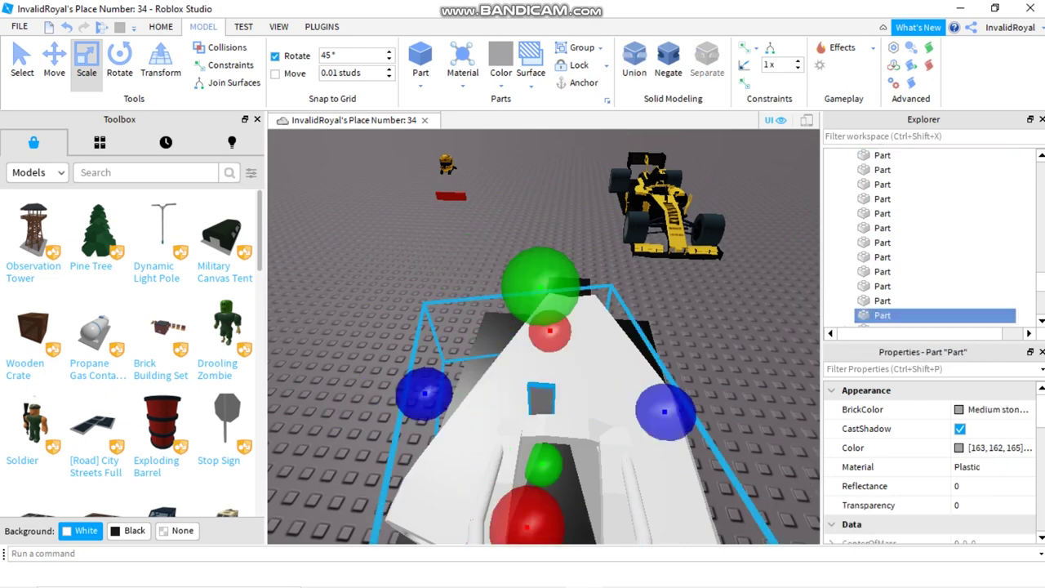
left_click(54, 59)
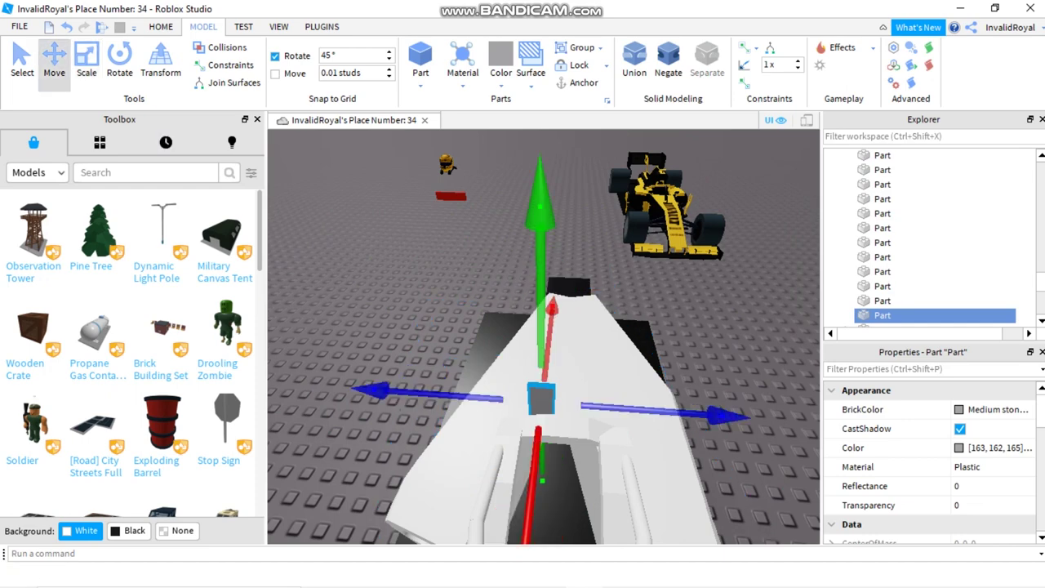
left_click_drag(538, 482, 538, 498)
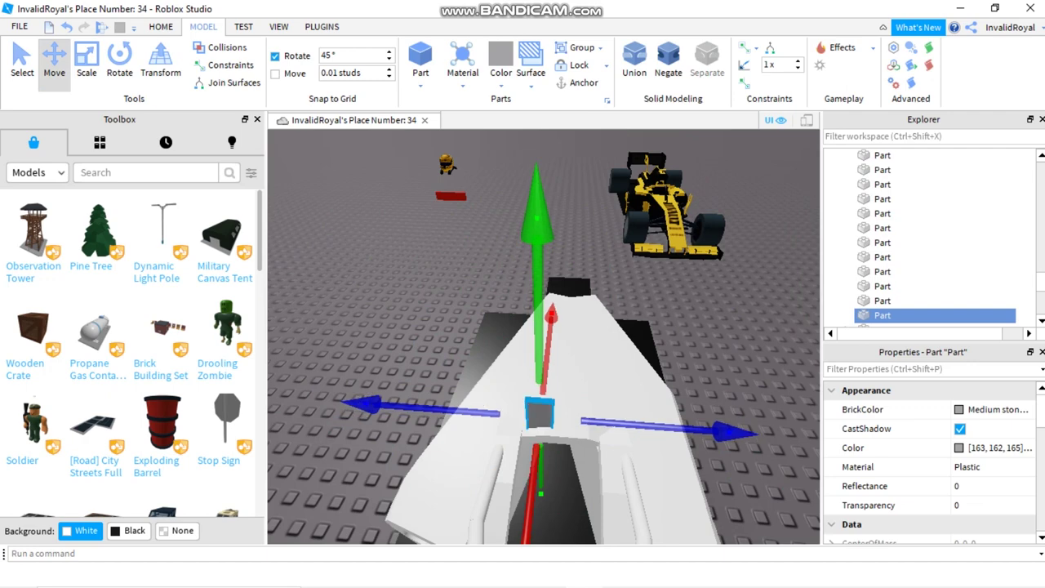
Step: Turn off rotation snapping and rotate the small block freely so that it leans sideways behind the cockpit
left_click(275, 56)
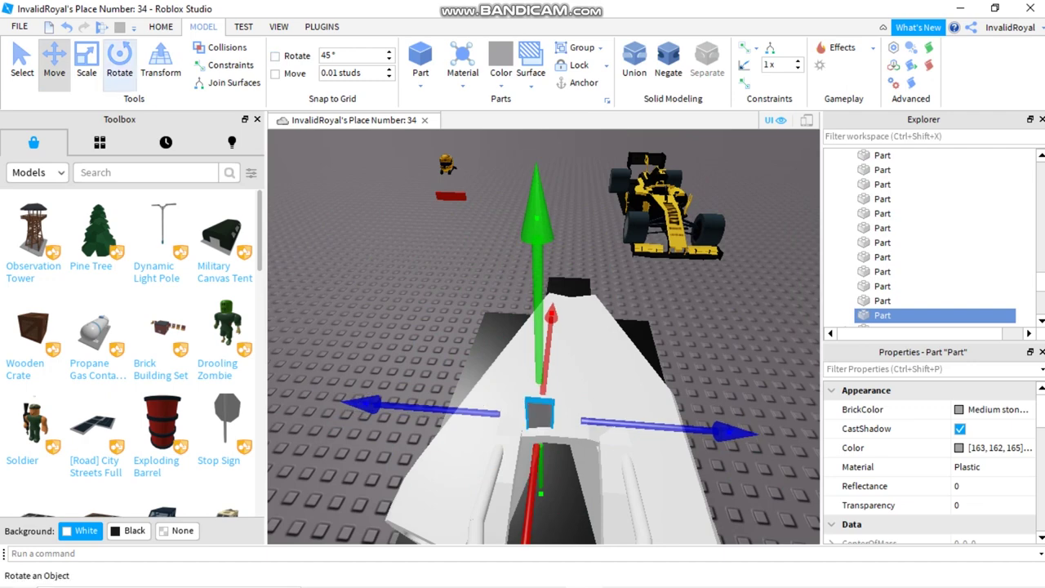
left_click(119, 61)
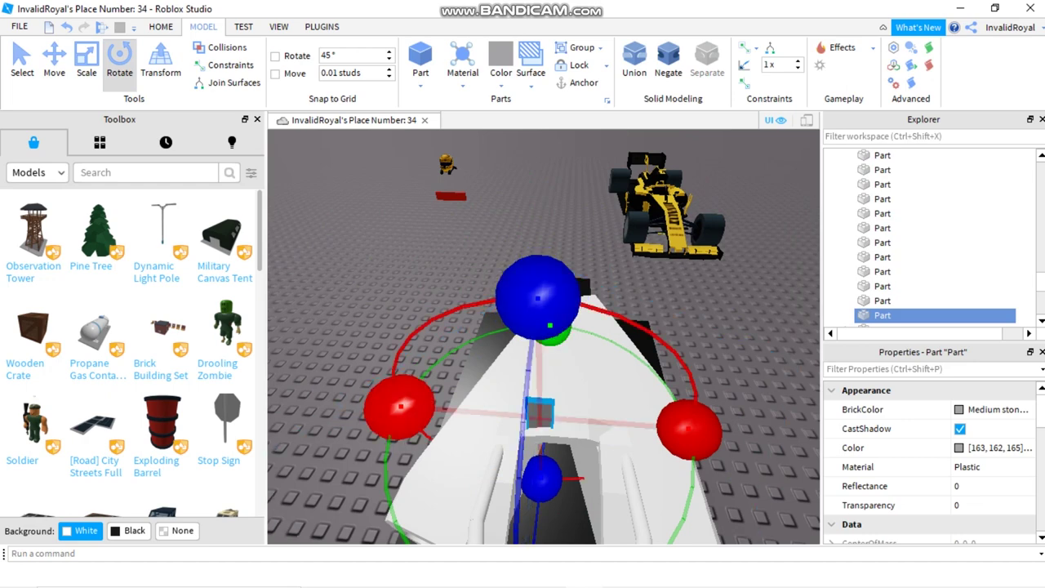
left_click_drag(400, 405, 390, 382)
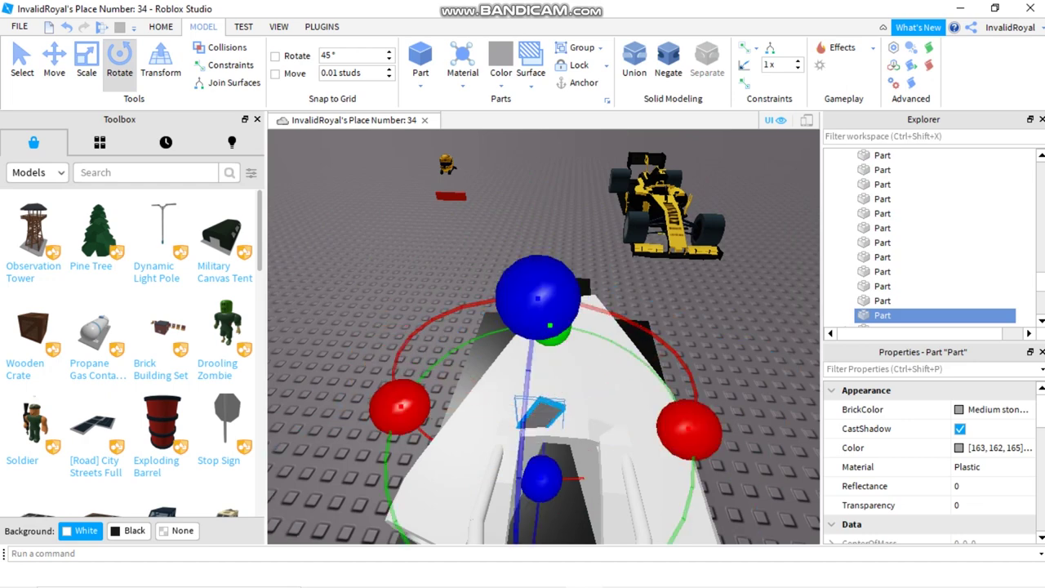
Step: Scale the tilted block down to a narrow post and shift it slightly inward along the cockpit's rear edge
left_click(53, 59)
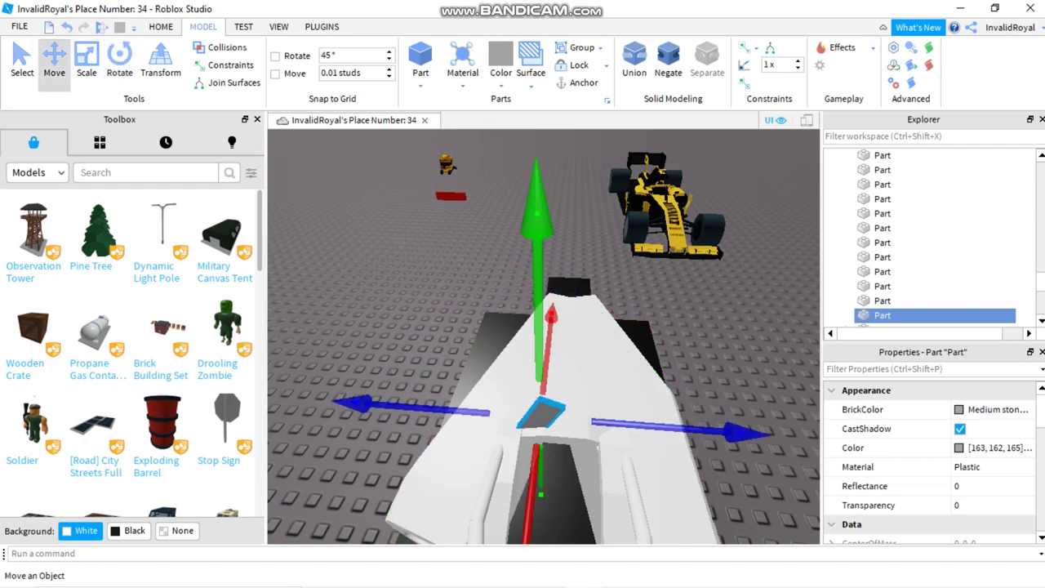
left_click(87, 58)
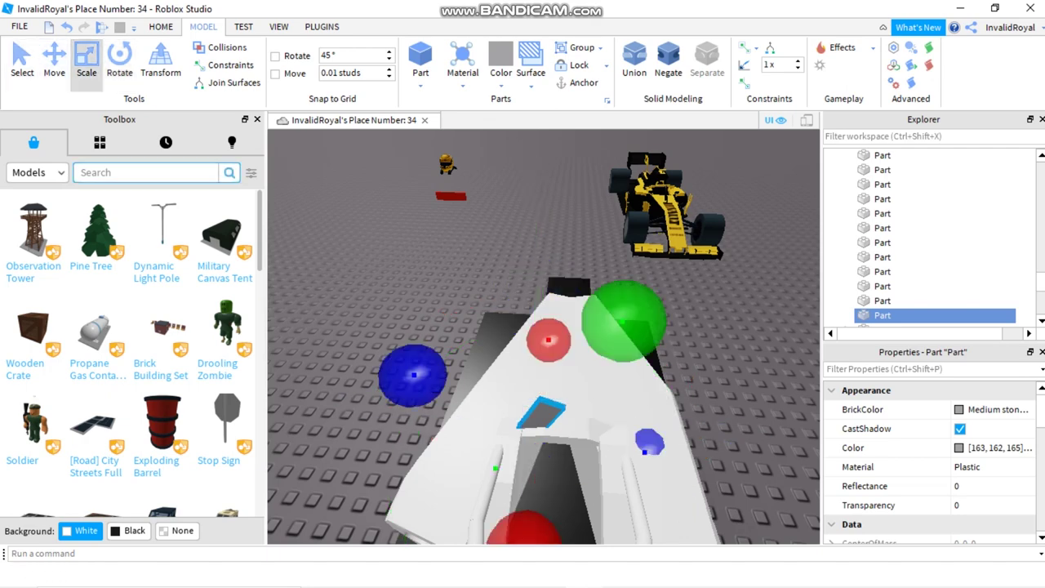
left_click_drag(549, 338, 548, 338)
left_click_drag(649, 439, 632, 444)
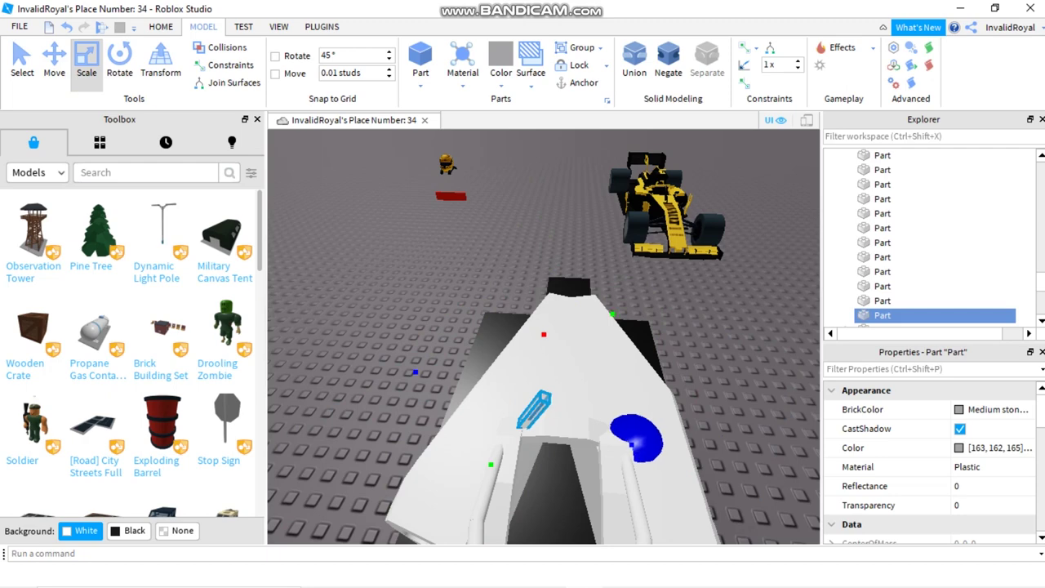
left_click_drag(632, 445, 629, 445)
mouse_move(628, 445)
right_mouse_down()
mouse_move(629, 490)
mouse_move(632, 441)
right_mouse_up()
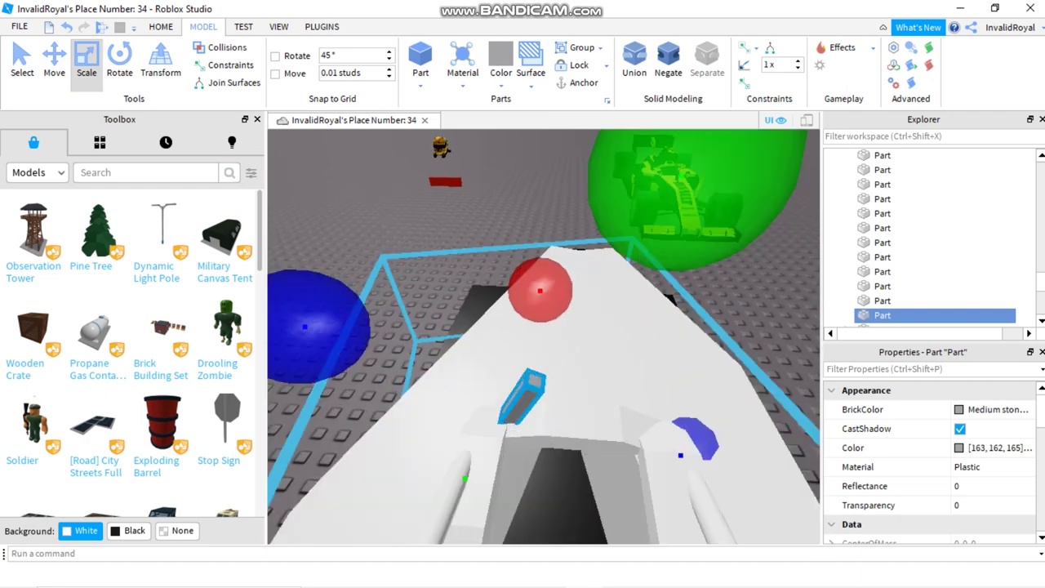
scroll(556, 384, "up", 5)
scroll(555, 384, "down", 5)
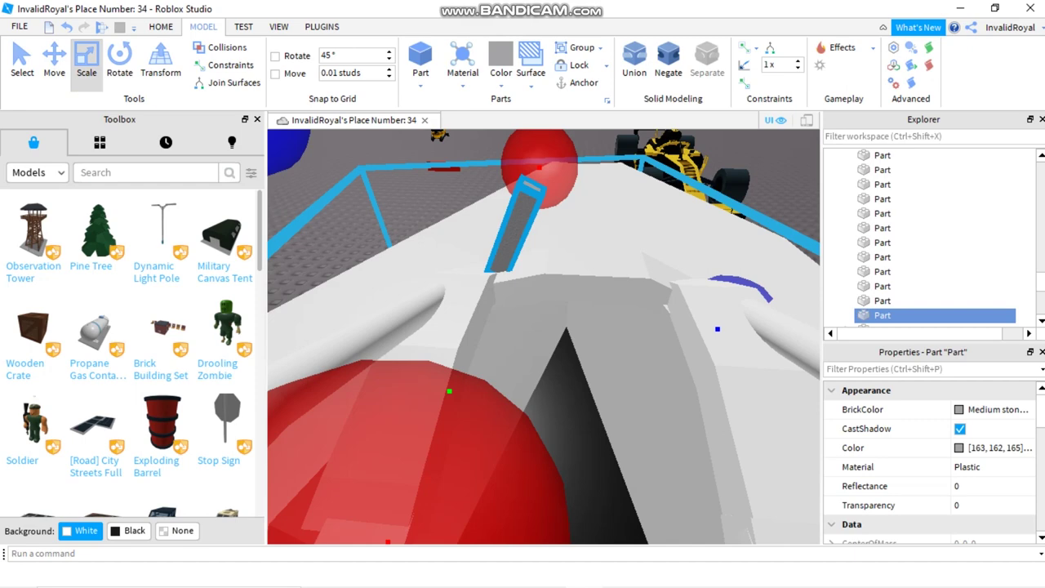
key("ctrl+2")
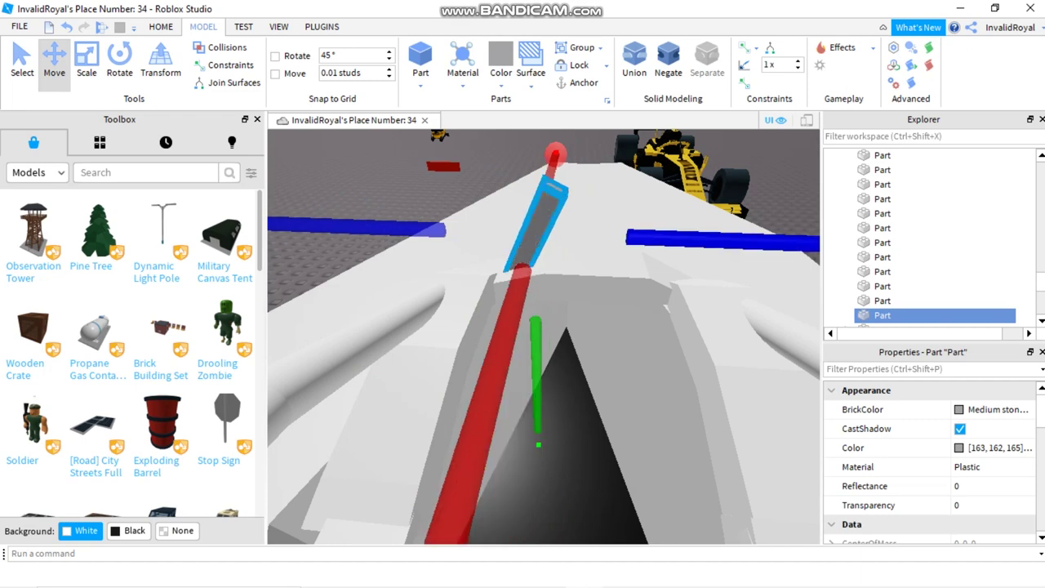
Step: Turn rotation snapping back on at 45° and rotate a duplicate of the post to mirror the original's tilt
left_click(275, 56)
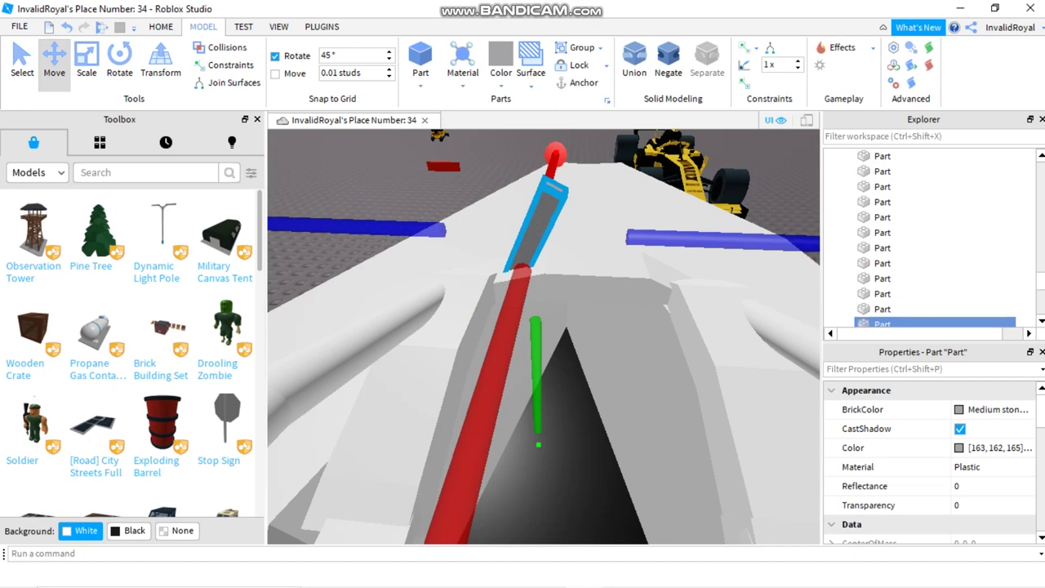
left_click(120, 59)
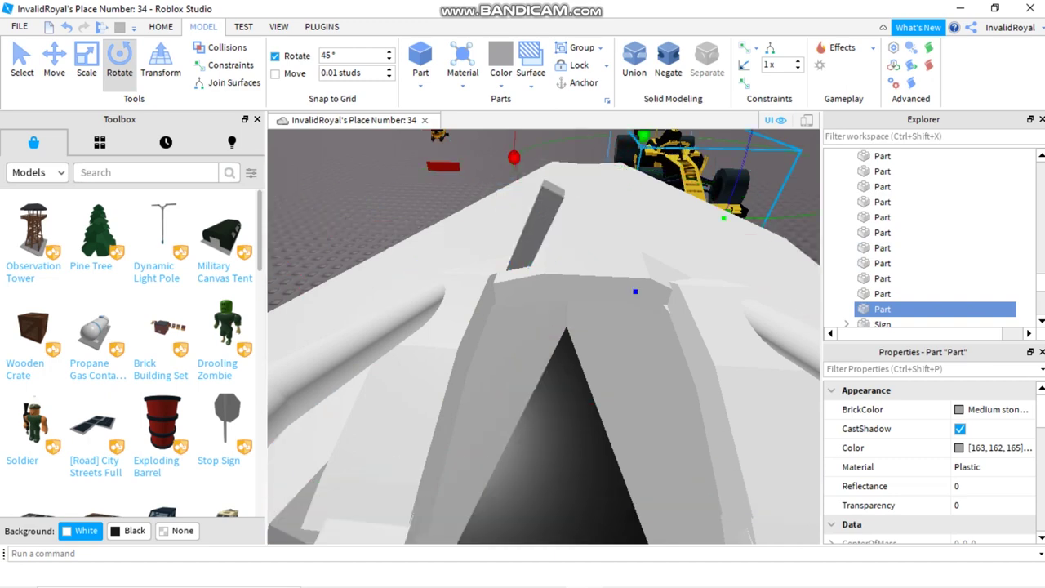
left_click(672, 175)
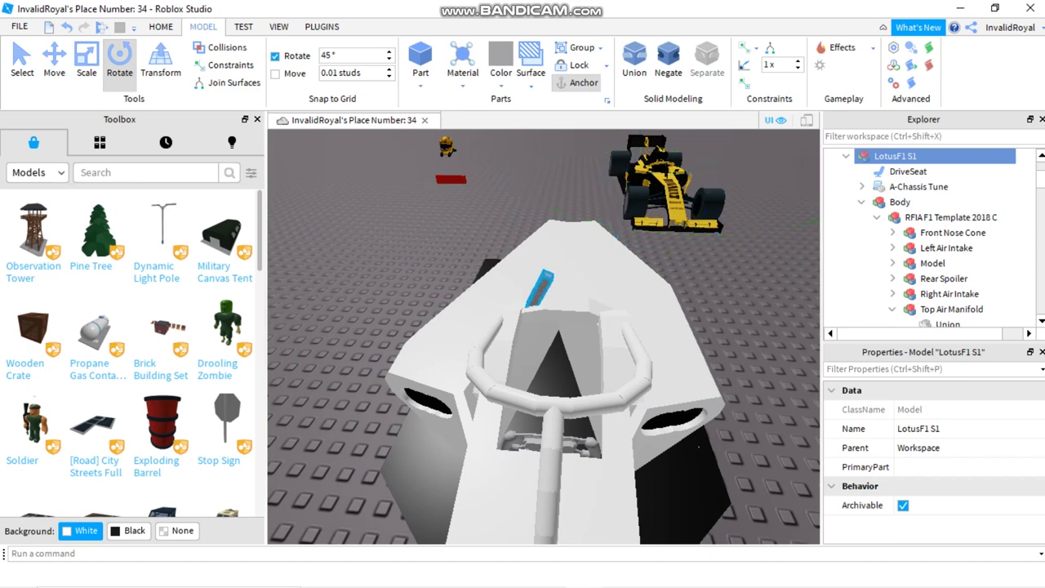
left_click(539, 287)
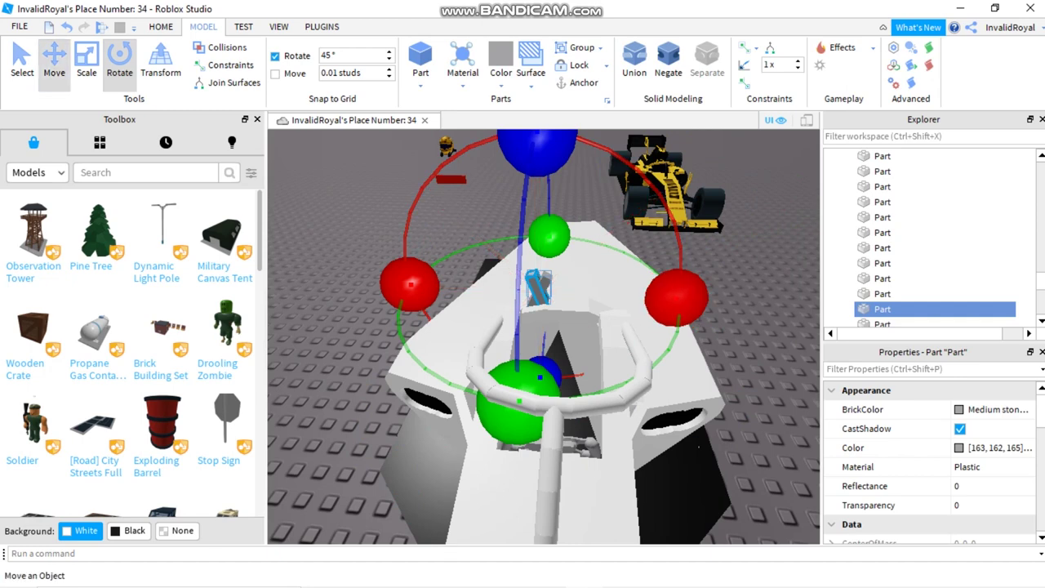
Step: Move the mirrored post across to the opposite rear corner of the cockpit, opposite the first post
left_click(53, 61)
left_click_drag(722, 301, 791, 306)
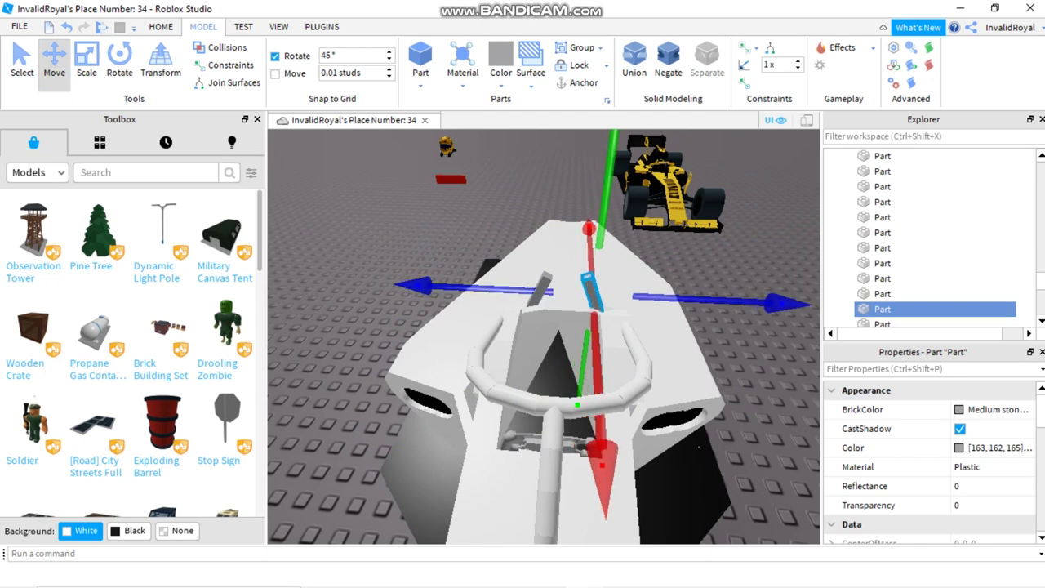
scroll(544, 337, "up", 5)
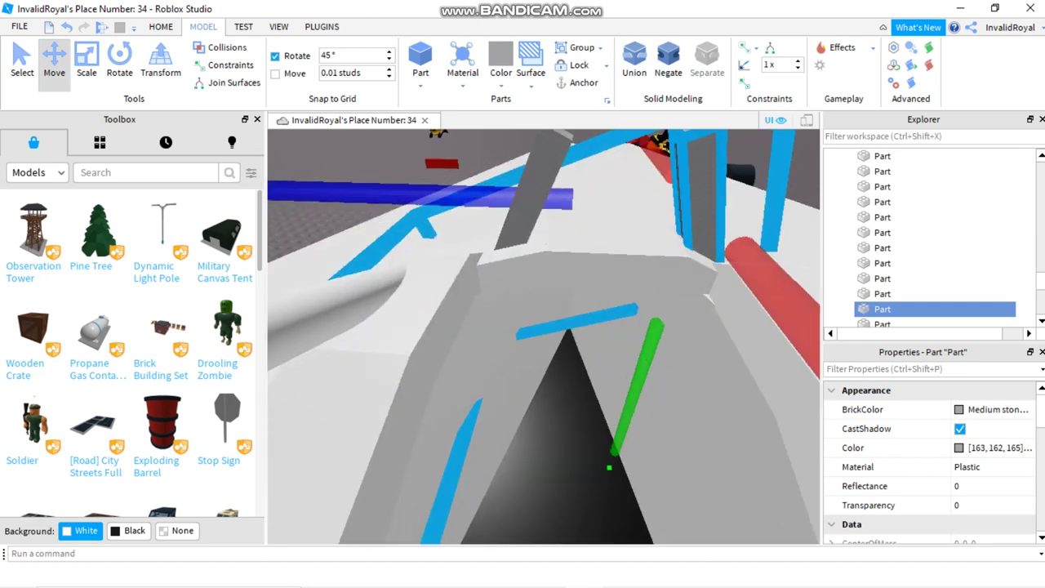
scroll(544, 337, "down", 5)
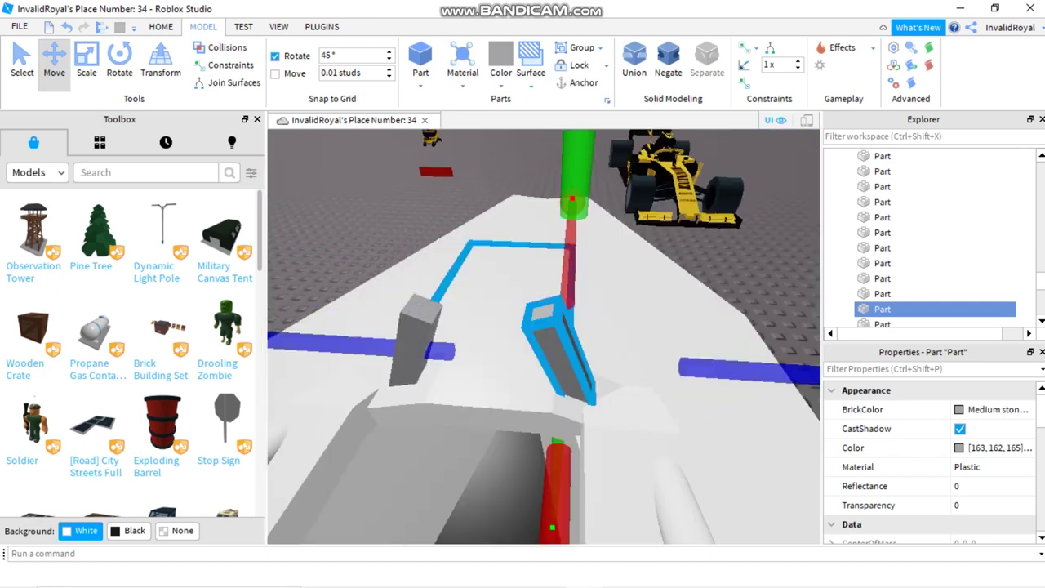
scroll(543, 338, "up", 2)
scroll(543, 337, "up", 3)
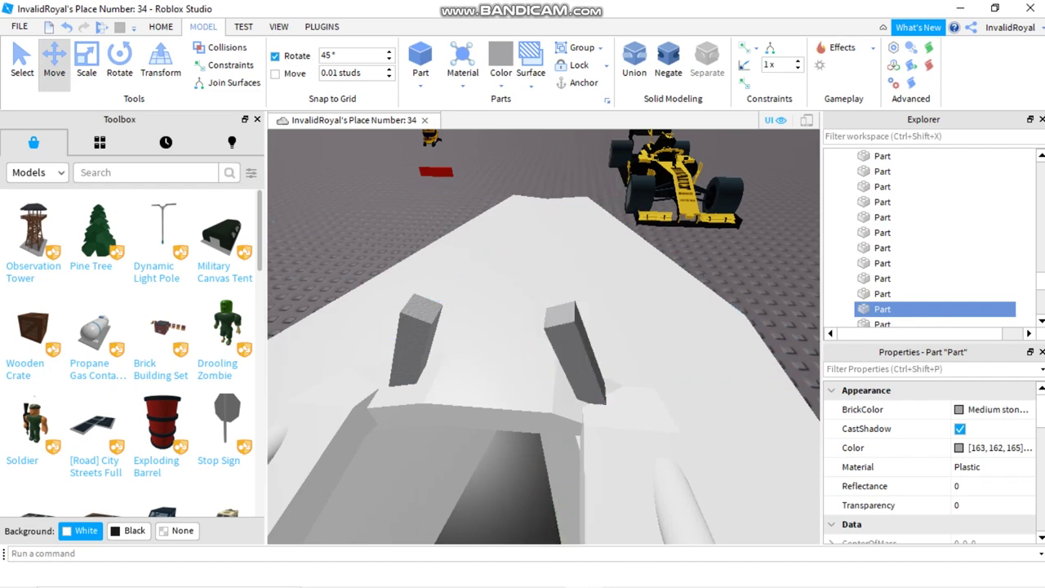
Step: Color both tilted posts Institutional white and set their material to SmoothPlastic
left_click(415, 343)
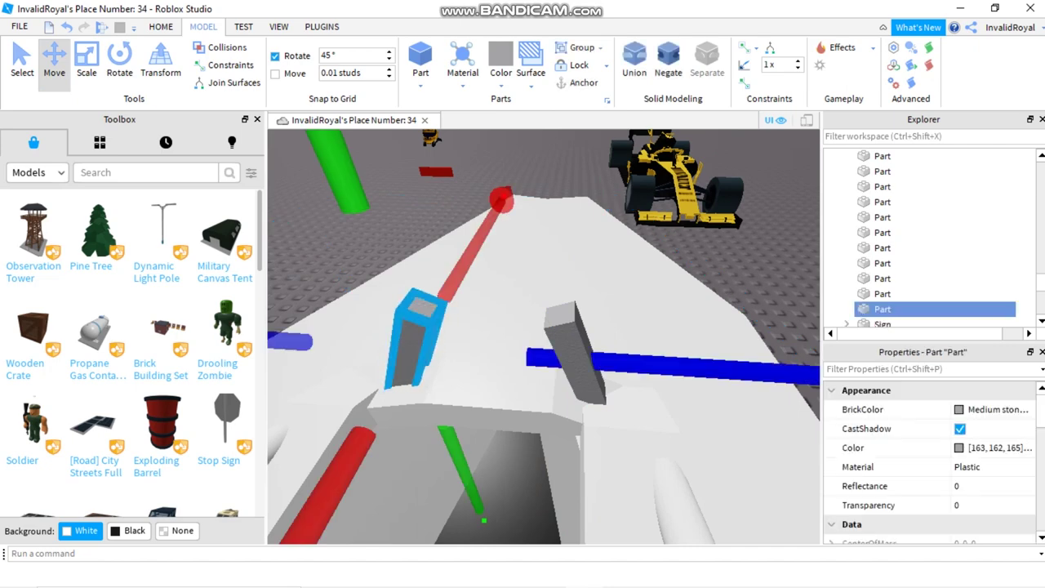
left_click(900, 293, "ctrl")
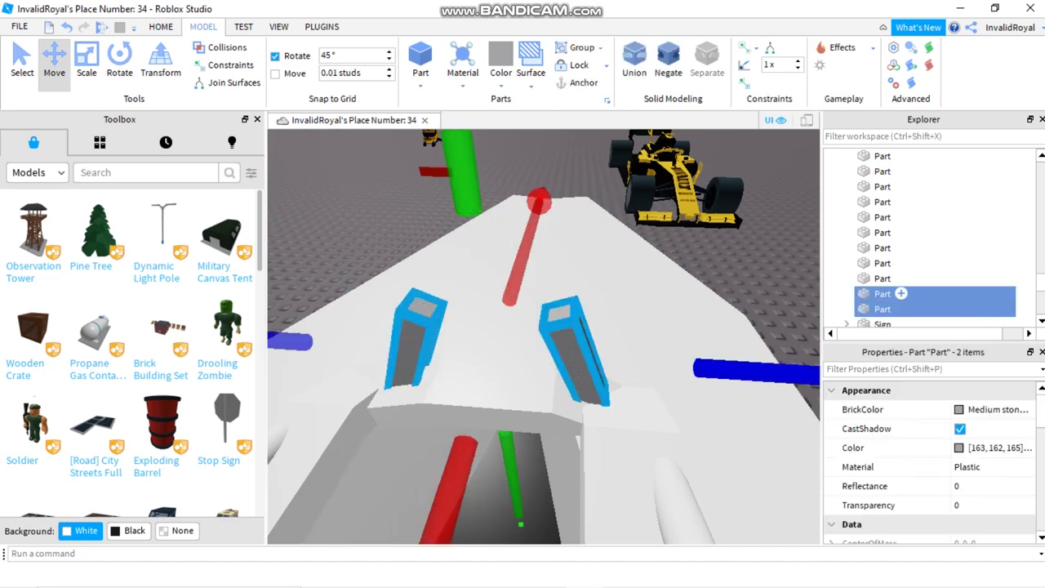
left_click(992, 410)
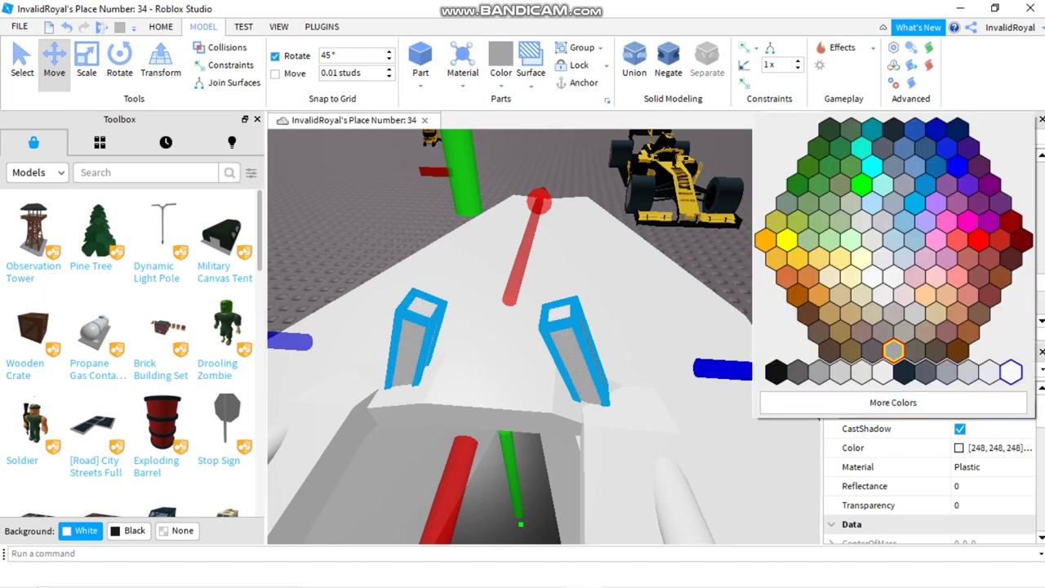
left_click(988, 467)
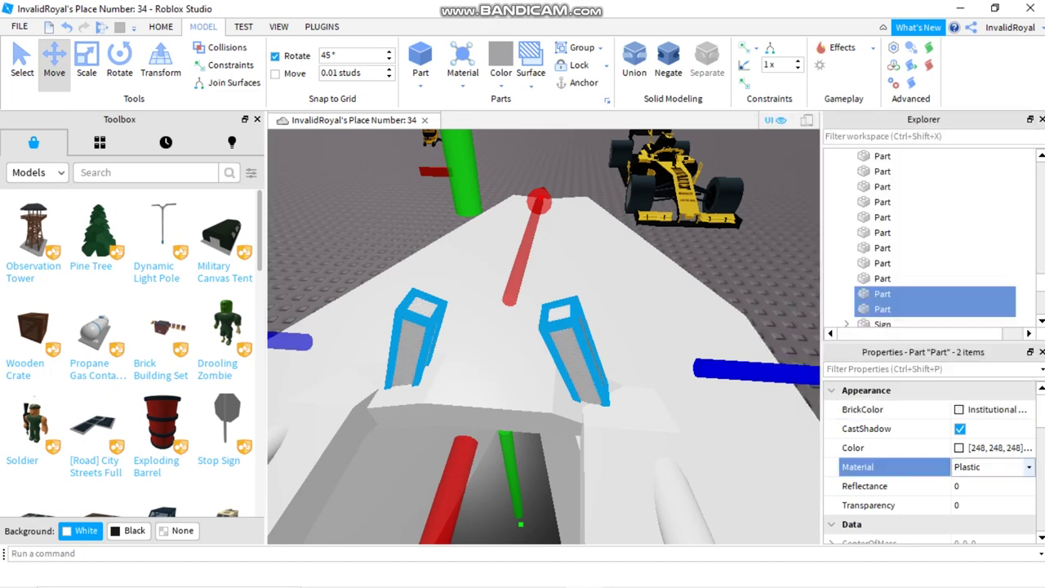
left_click(988, 466)
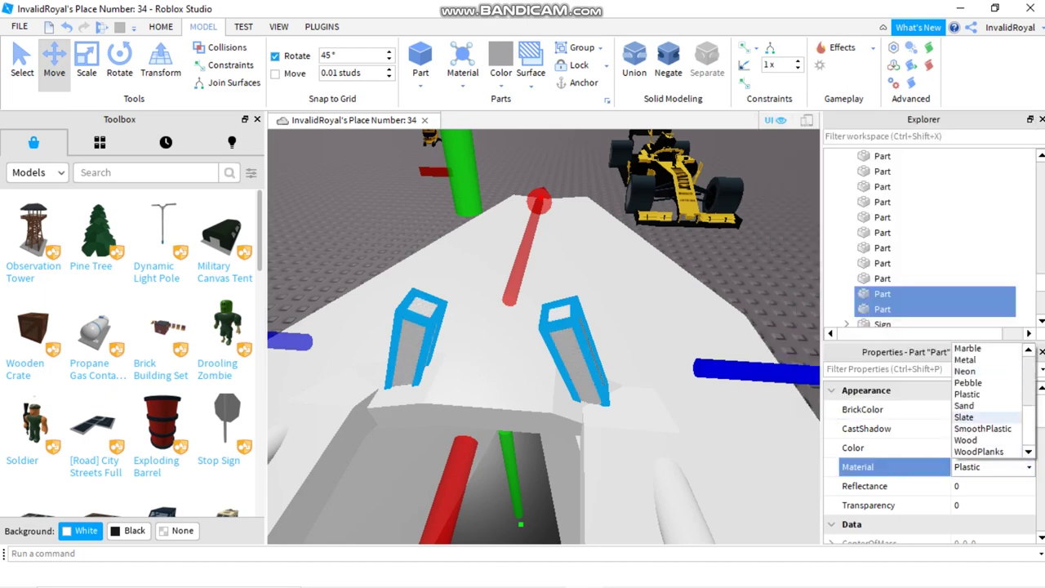
left_click(983, 428)
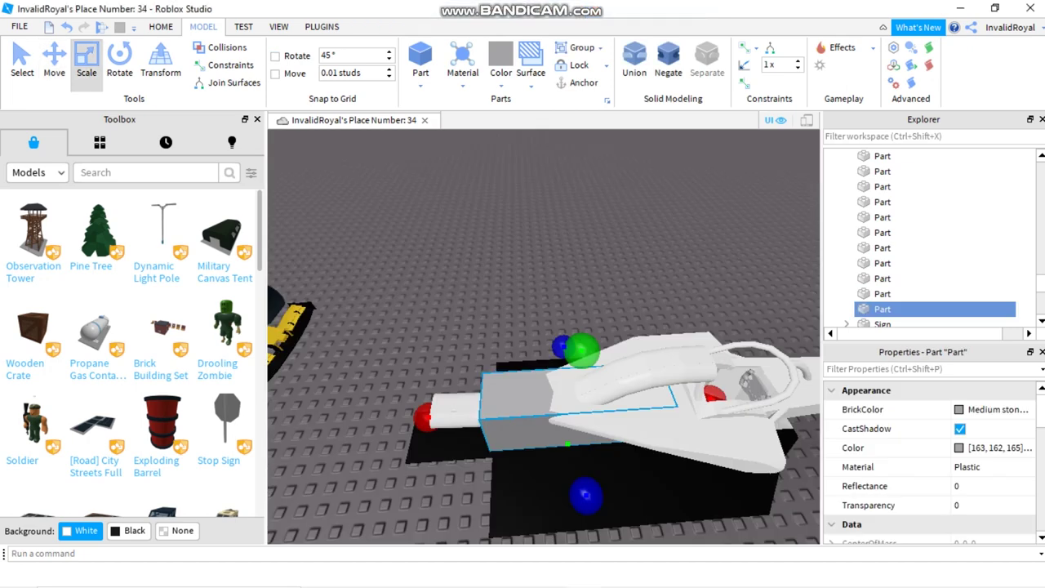
Step: Color the grey rear body block Institutional white and set its material to SmoothPlastic
left_click(996, 409)
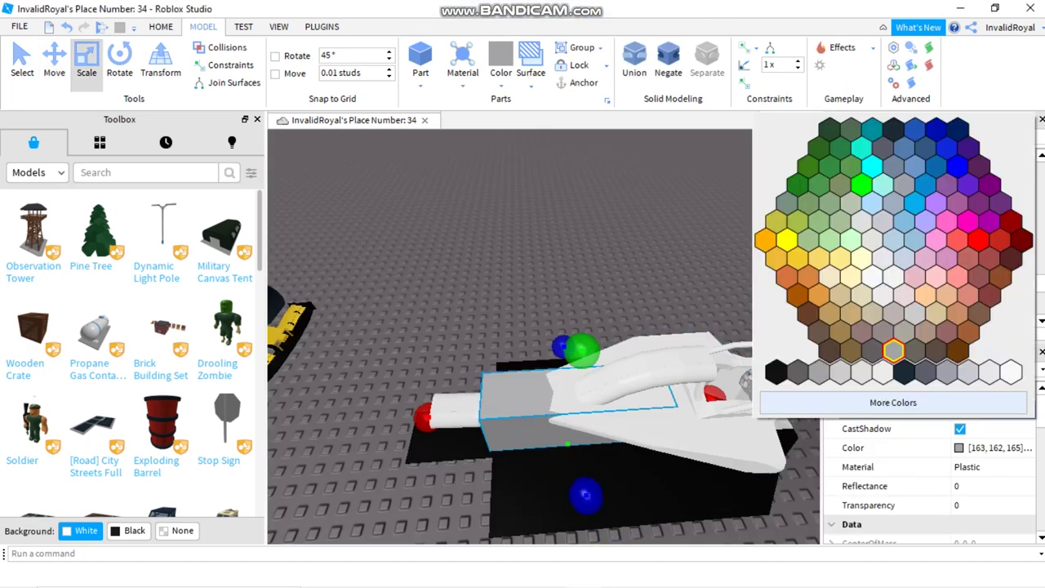
left_click(1011, 372)
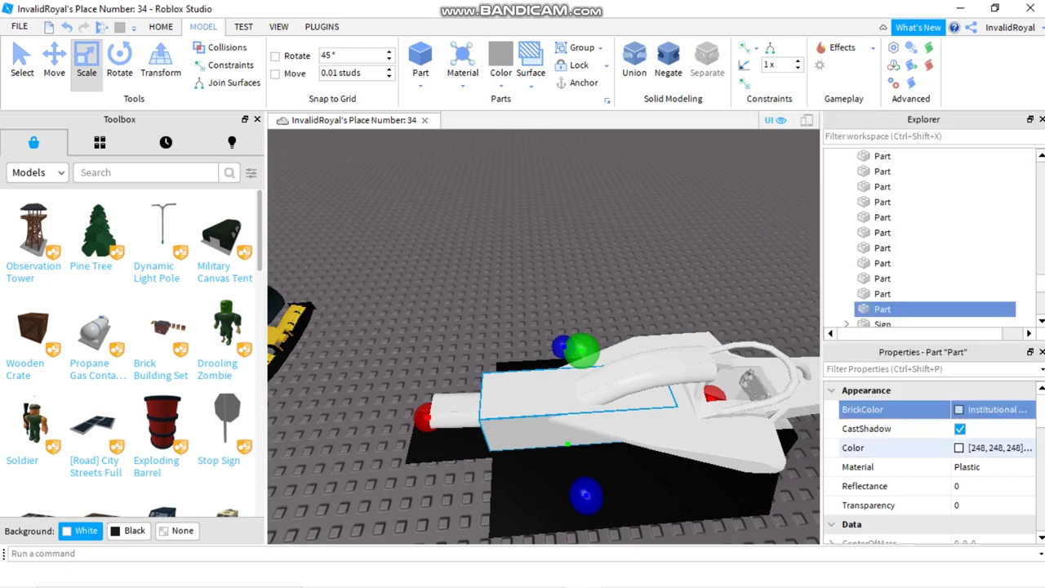
left_click(992, 467)
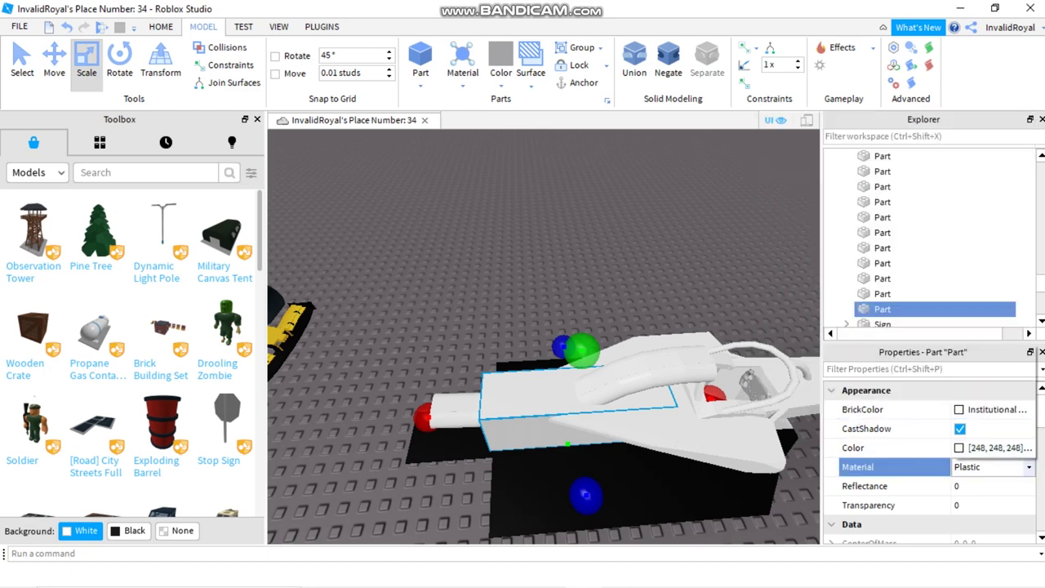
left_click(1028, 466)
left_click(982, 428)
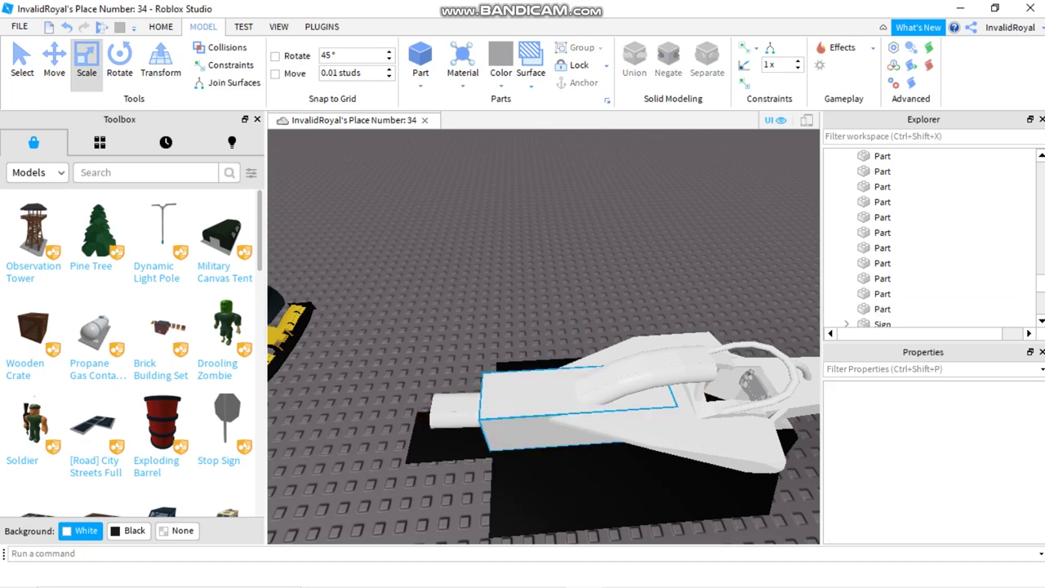
Step: Duplicate the white rear body block and stretch the copy outward until it covers the protruding tube ends
left_click(571, 408)
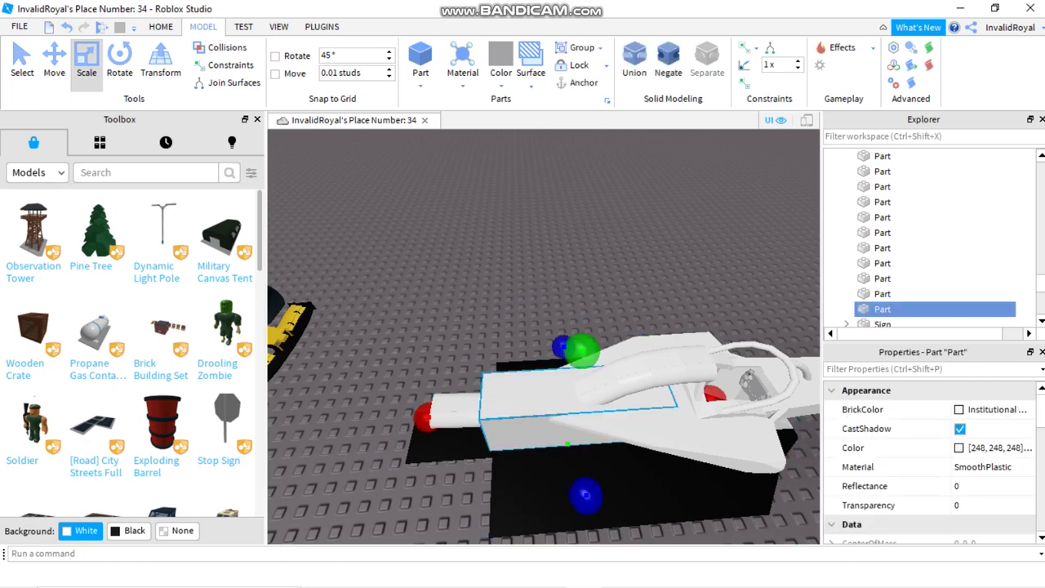
left_click(558, 433)
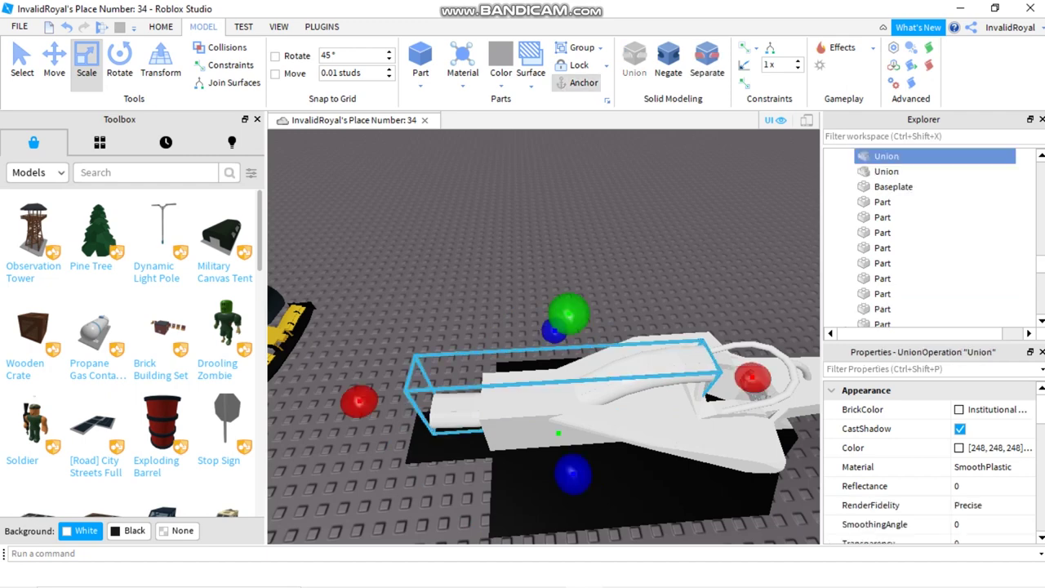
scroll(372, 339, "up", 2)
scroll(572, 336, "up", 1)
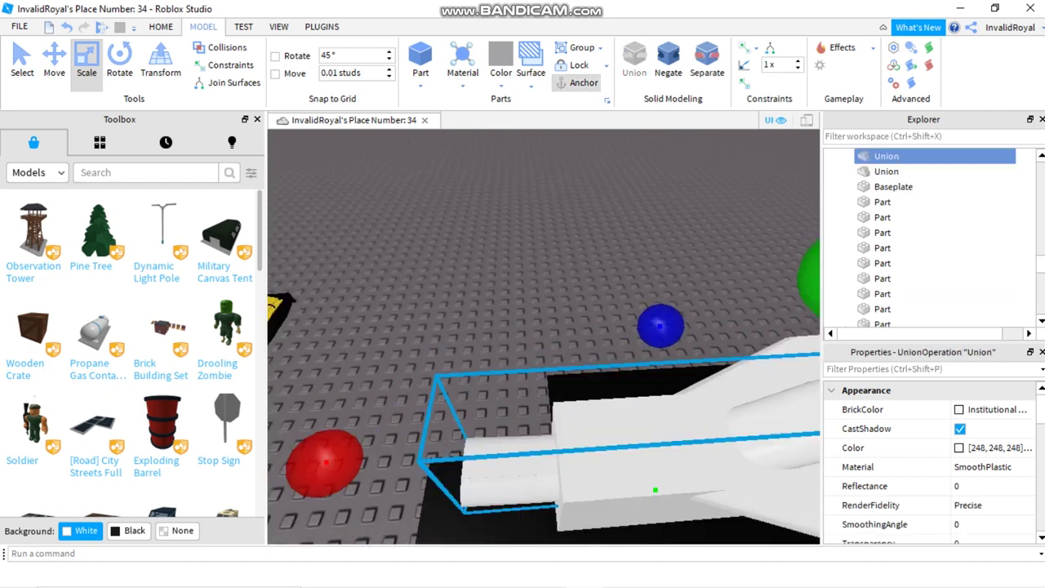
scroll(543, 335, "up", 1)
left_click(686, 458)
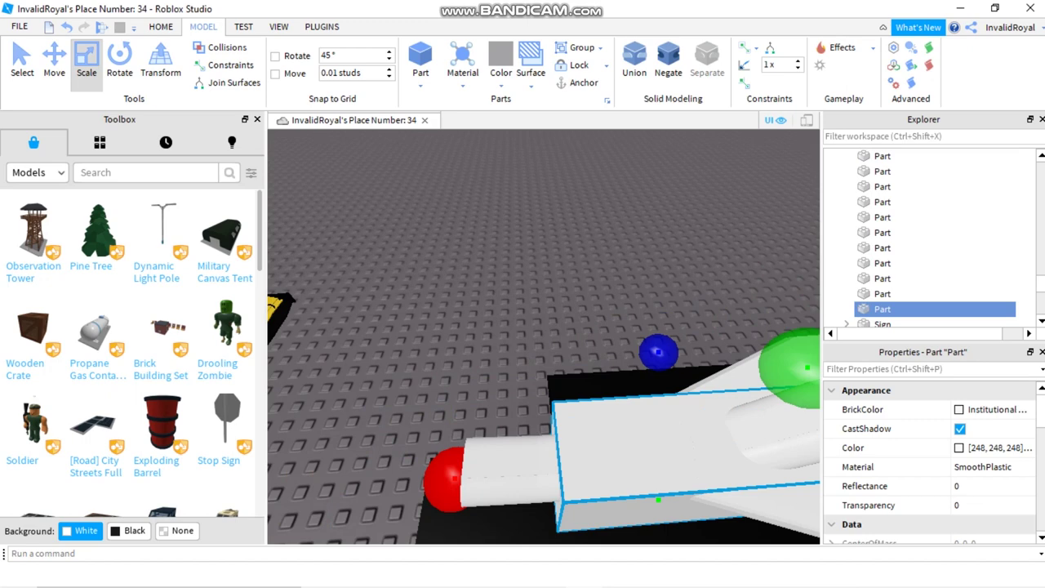
key("d")
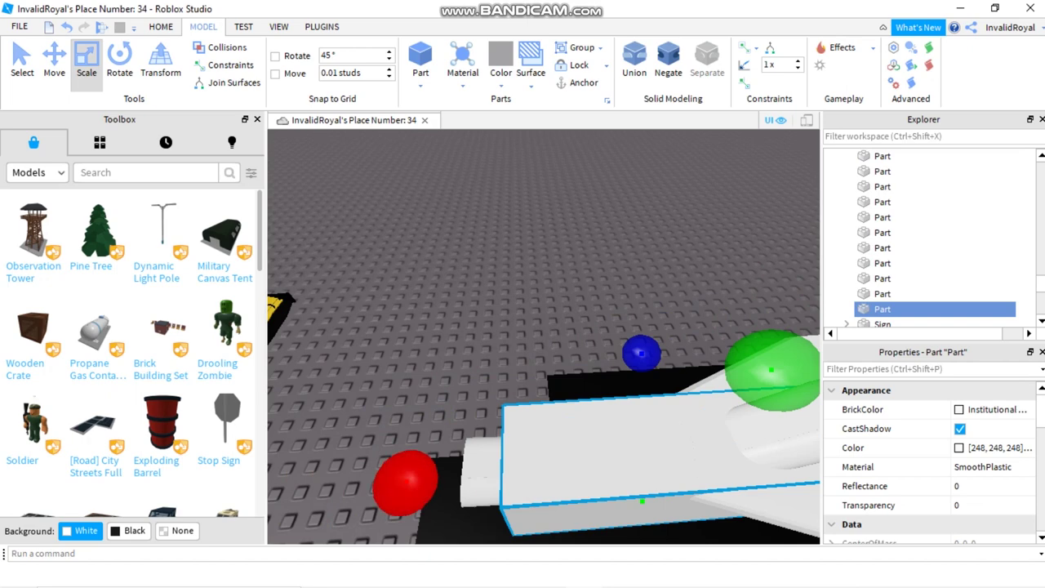
key("s")
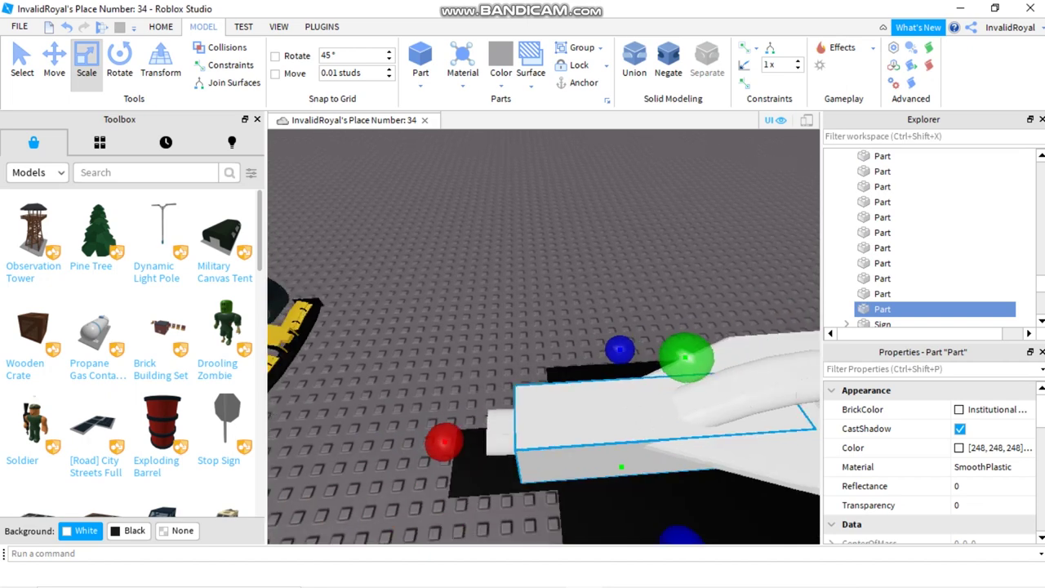
key("d")
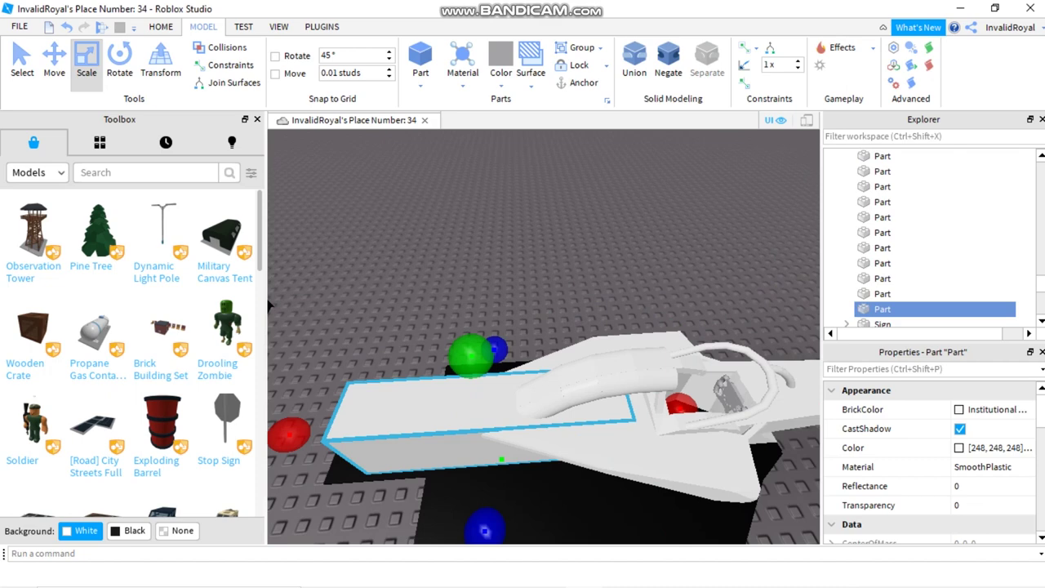
Step: Shorten the stretched copy to just the section beyond the original block's outer end and negate it
key("a")
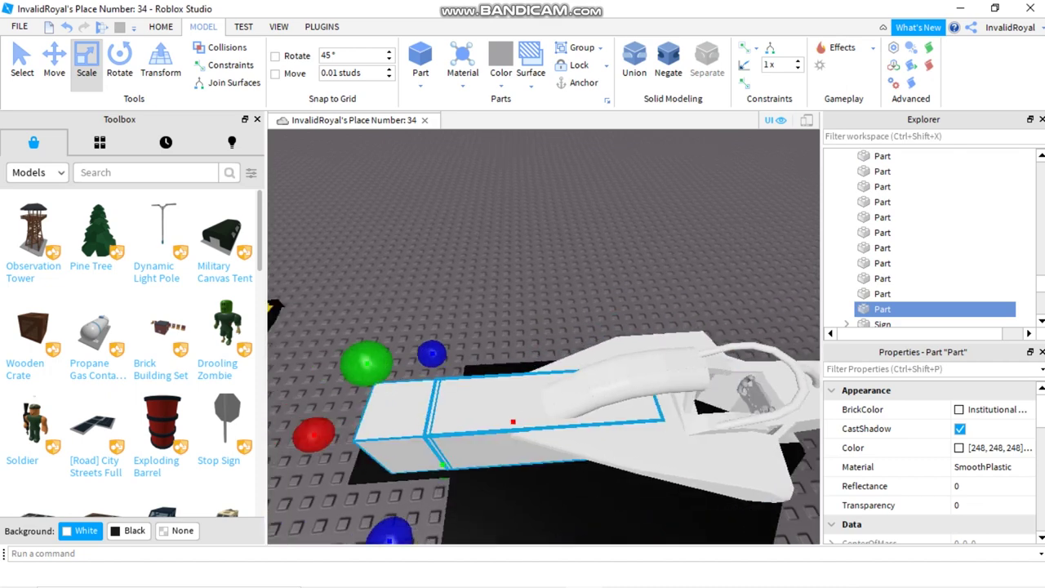
key("d")
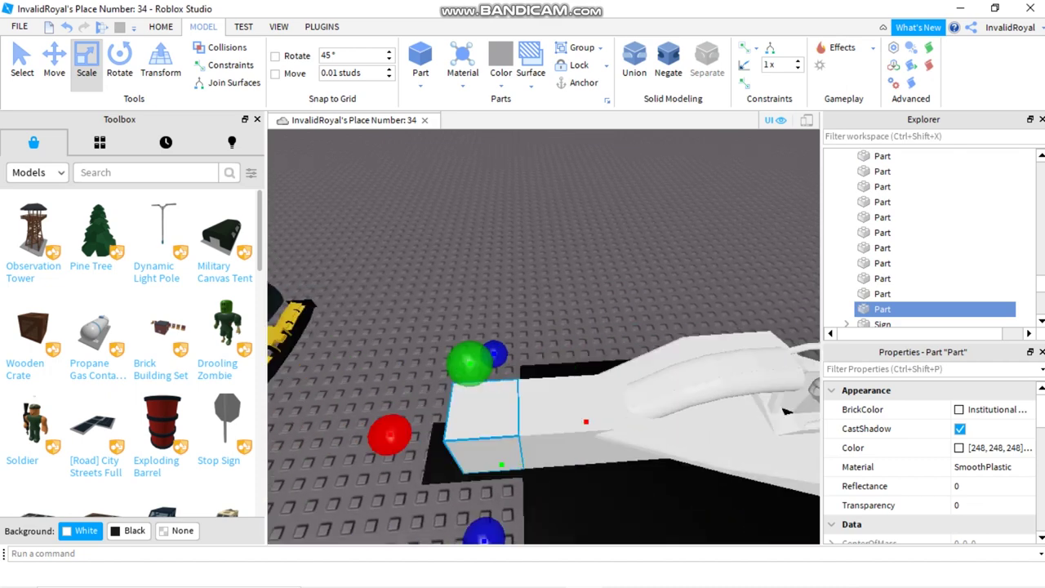
key("a")
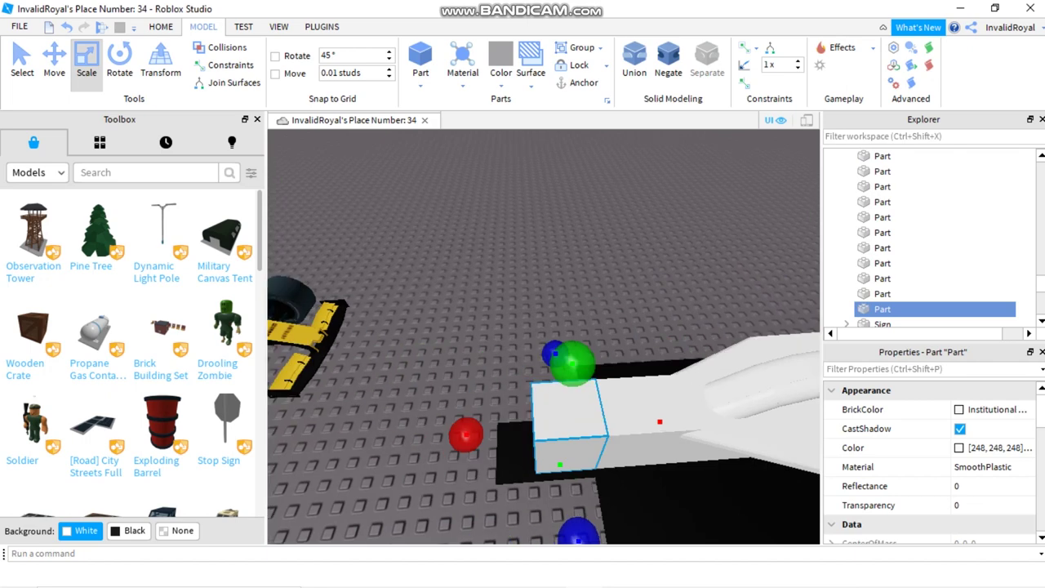
key("d")
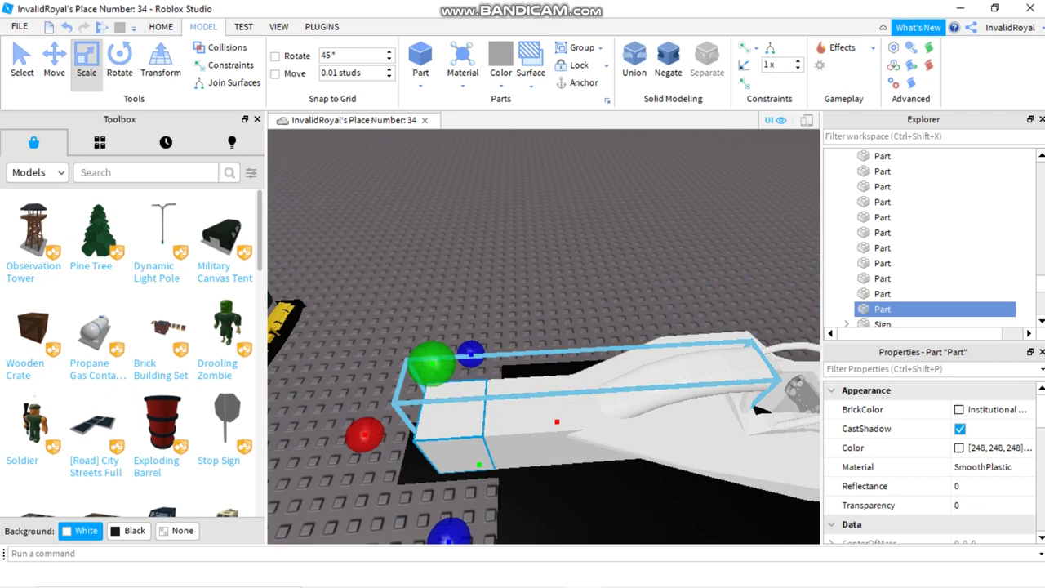
key("ctrl+z")
left_click(667, 65)
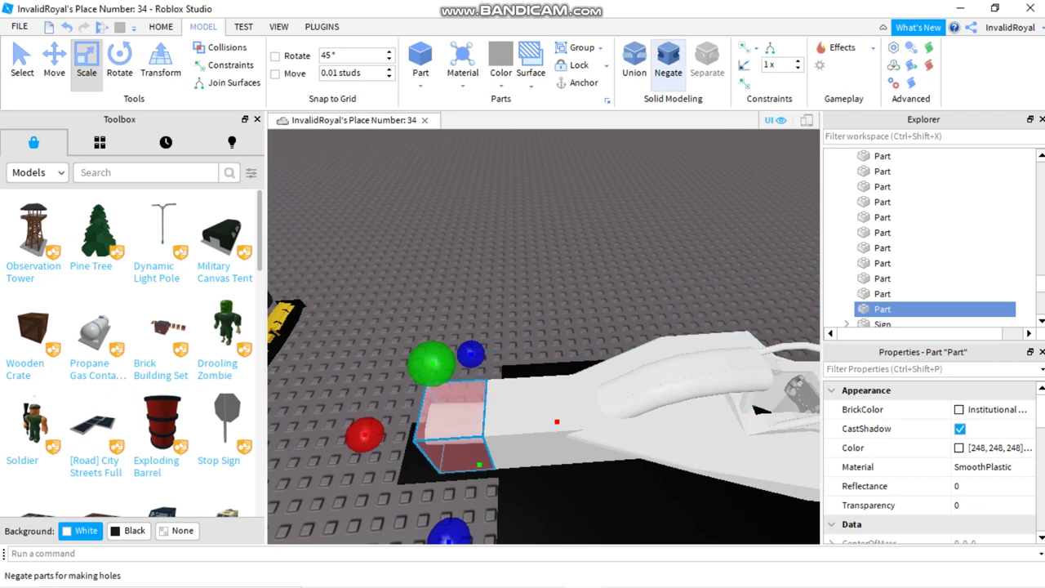
Step: Union the negated block with the two curved tube unions to cut off their protruding ends
left_click(759, 407, "ctrl")
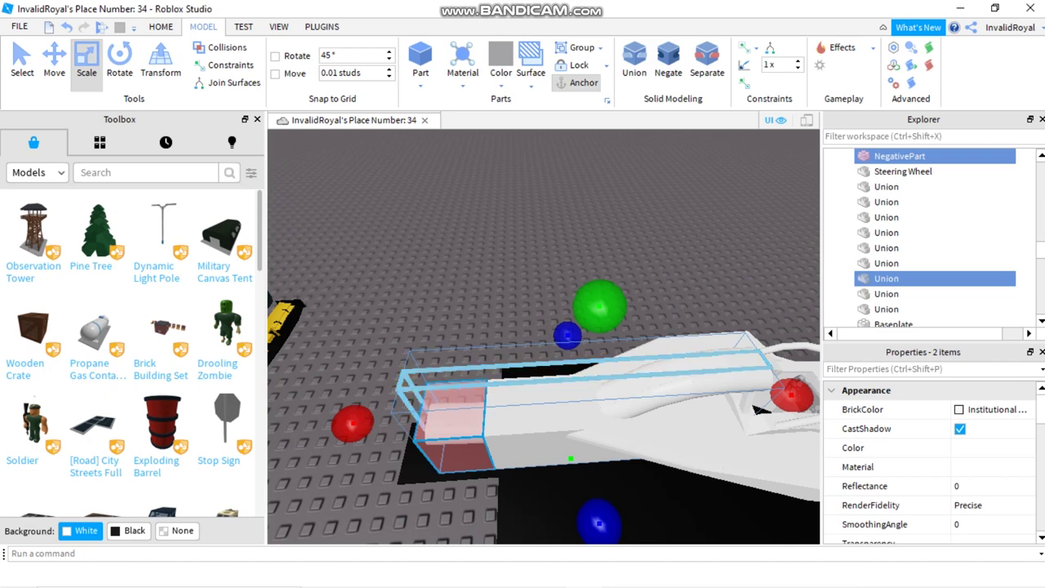
key("ctrl+shift+g")
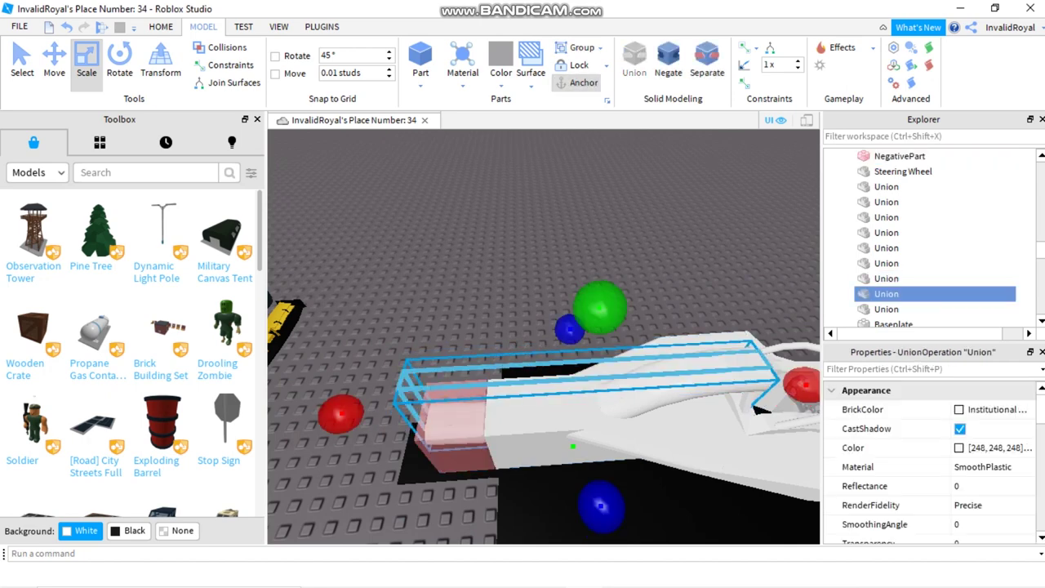
left_click(886, 279, "ctrl")
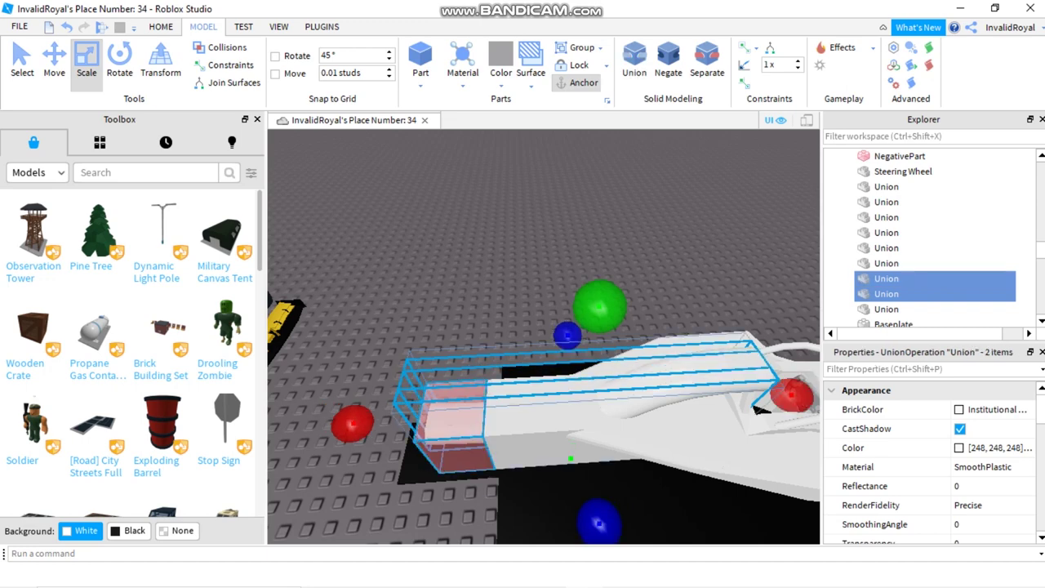
left_click(899, 156, "ctrl")
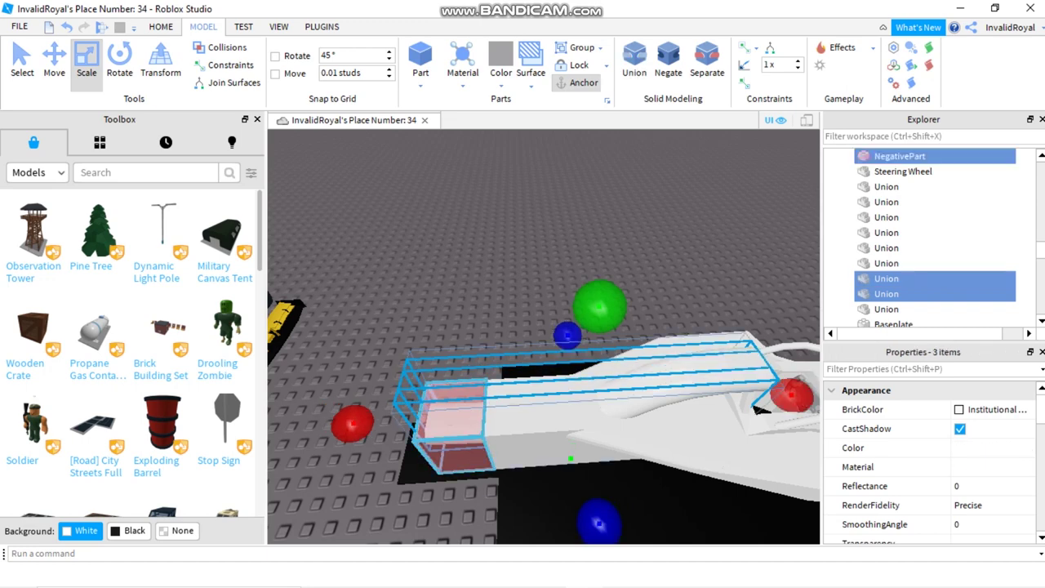
left_click(634, 61)
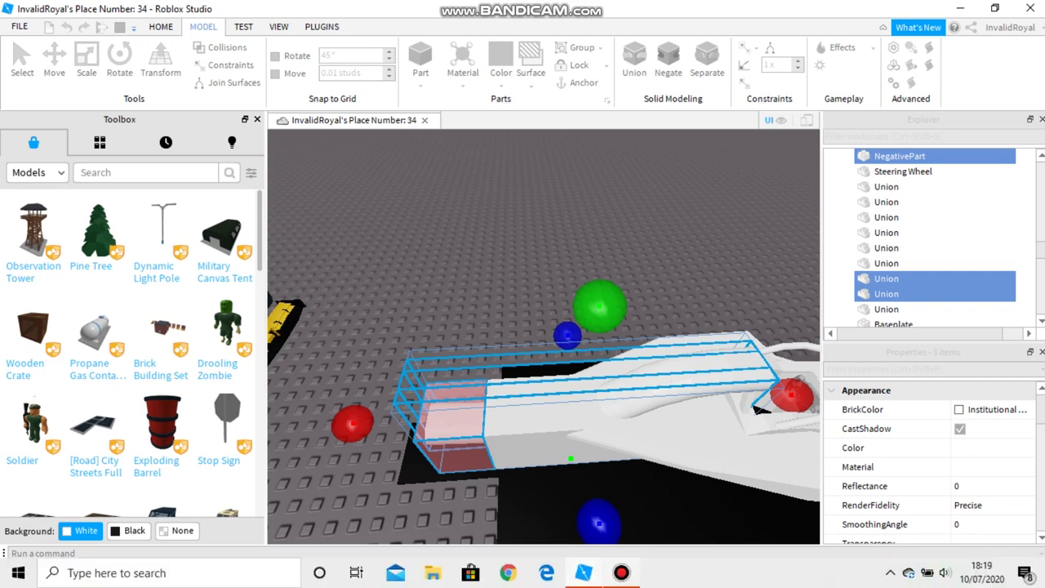
key("F12")
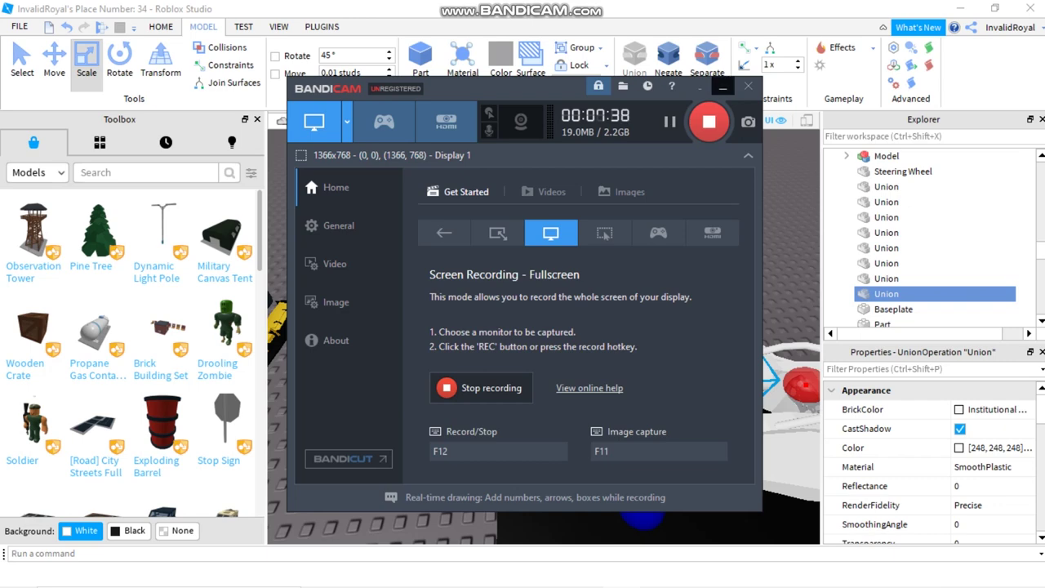
left_click(723, 86)
Step: Shorten the rear body block from its outer end so that the trimmed tubes extend past it
key("f")
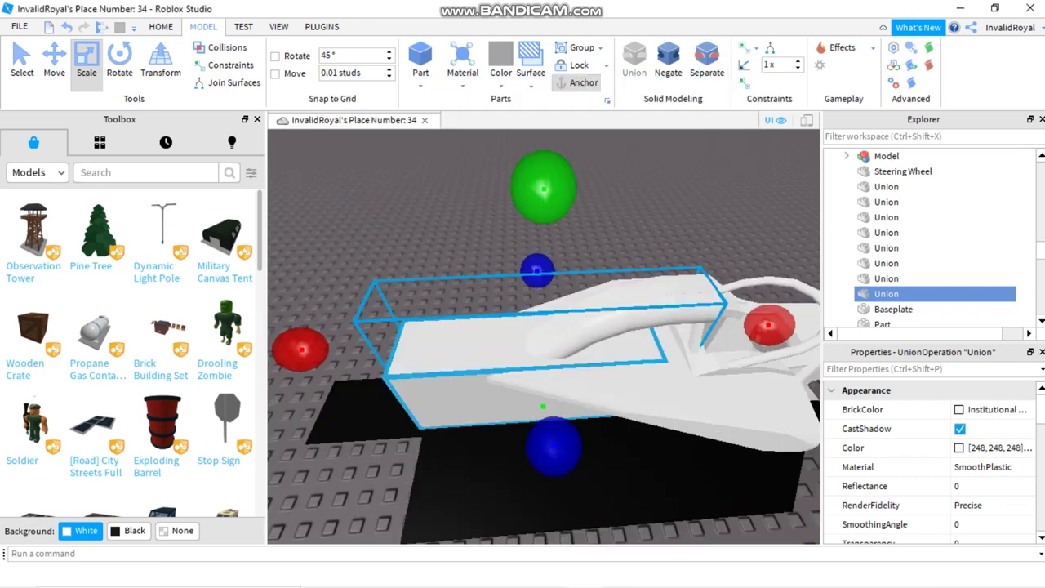
right_click_drag(543, 343, 490, 327)
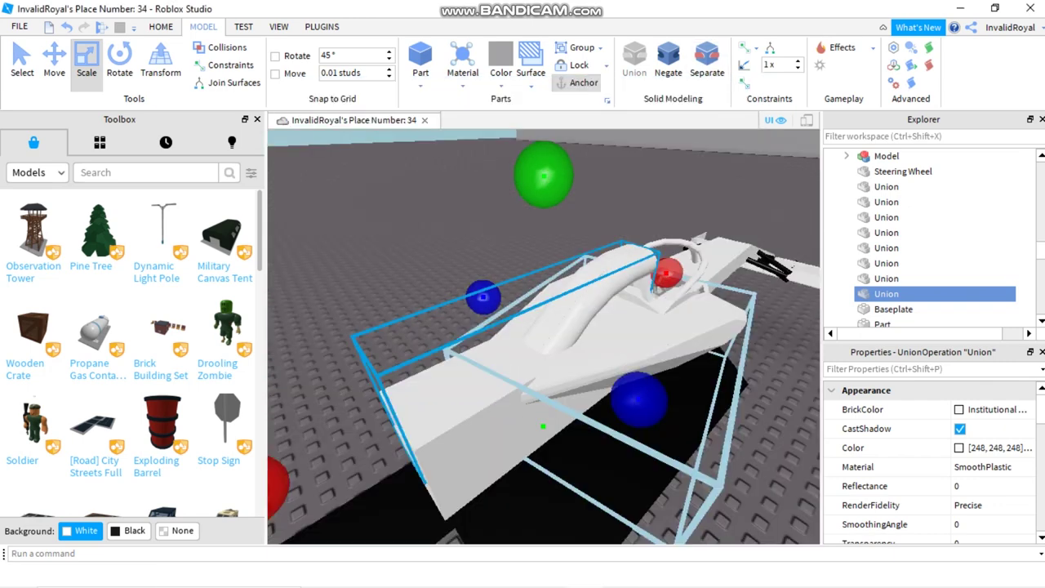
right_click_drag(543, 343, 514, 311)
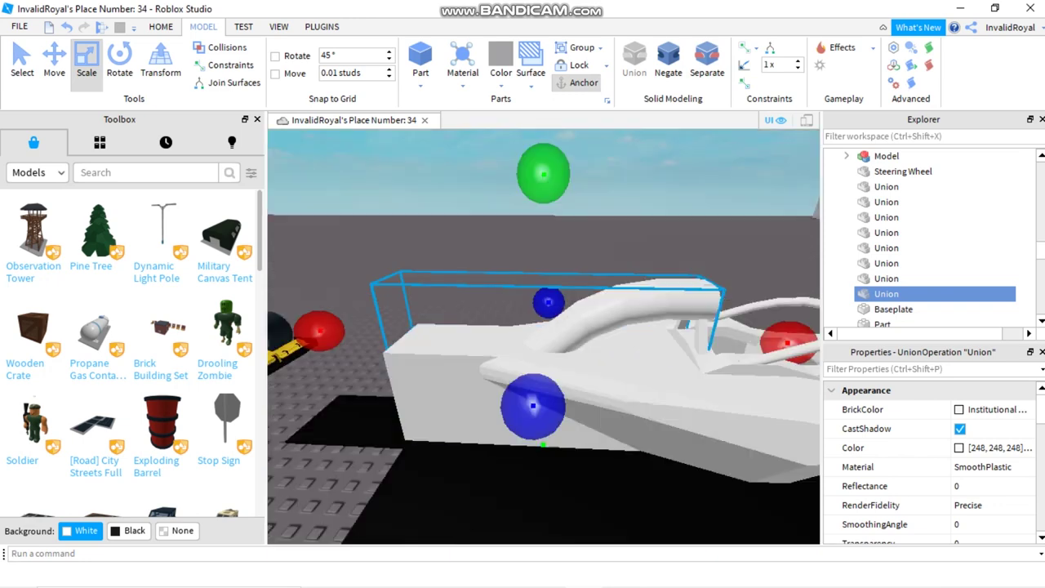
left_click(653, 180)
scroll(543, 335, "down", 5)
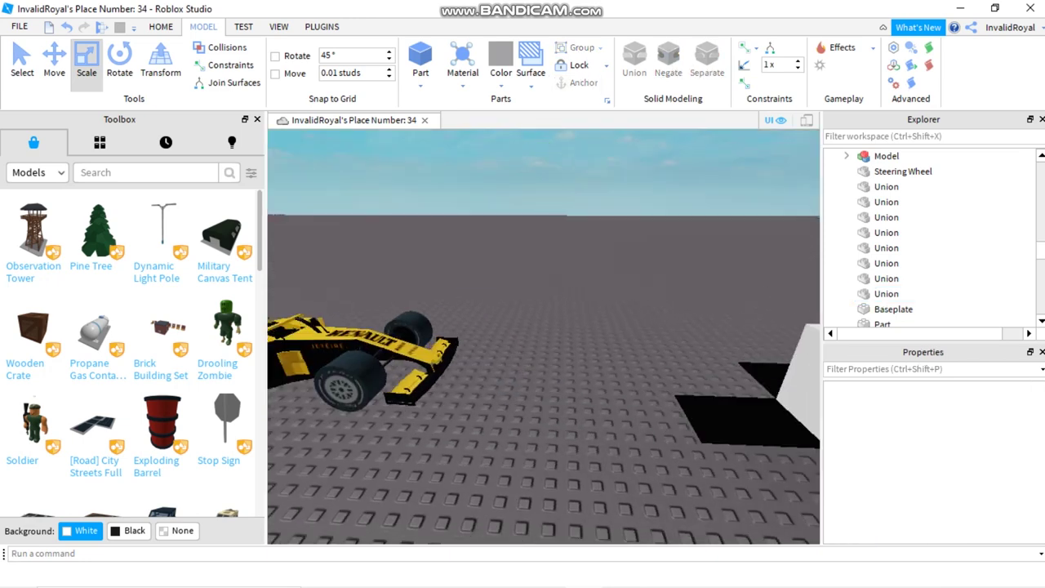
right_click_drag(543, 343, 629, 341)
scroll(628, 341, "up", 2)
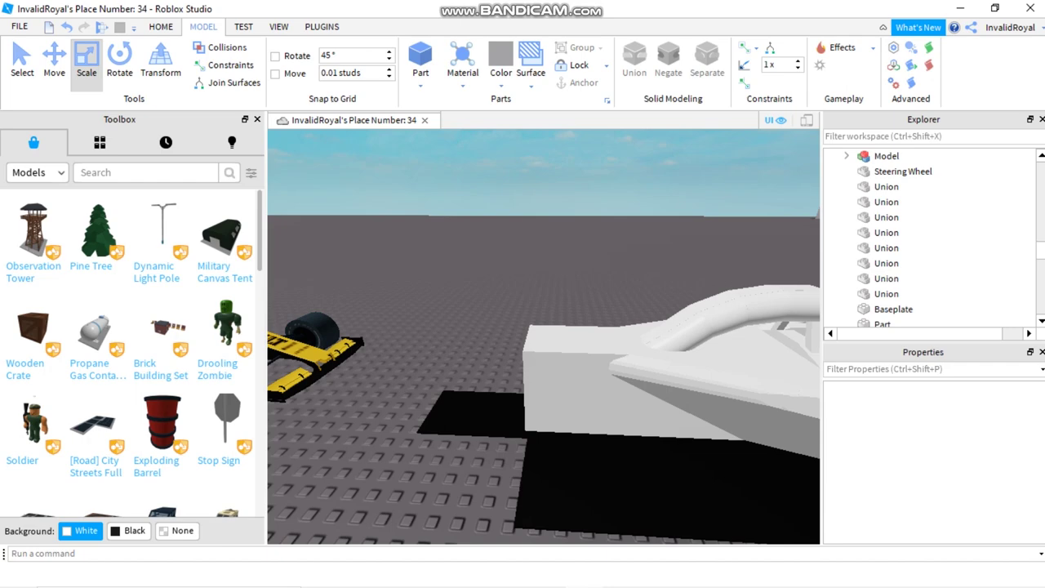
left_click(572, 376)
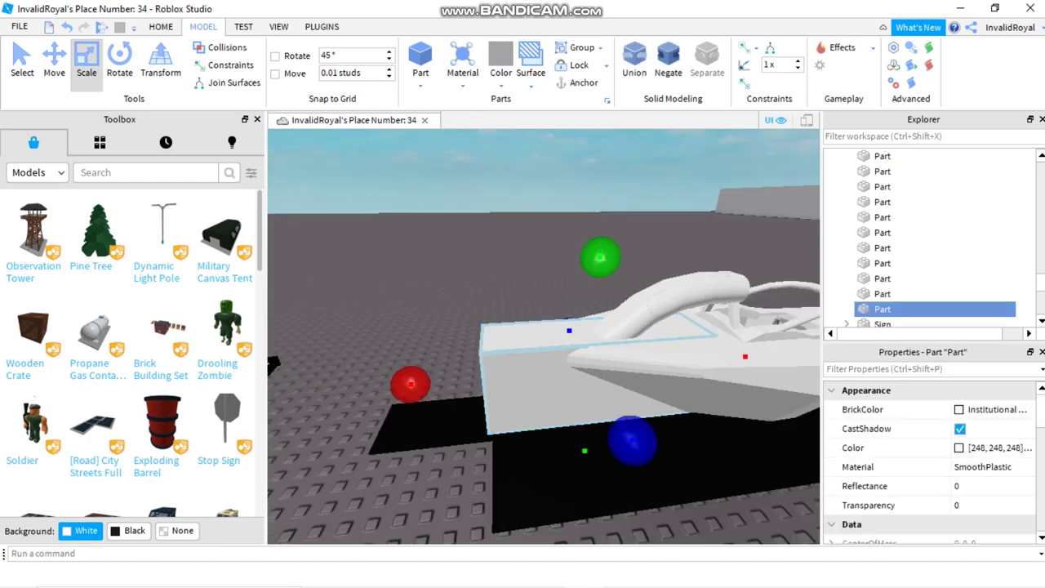
left_click_drag(410, 382, 490, 379)
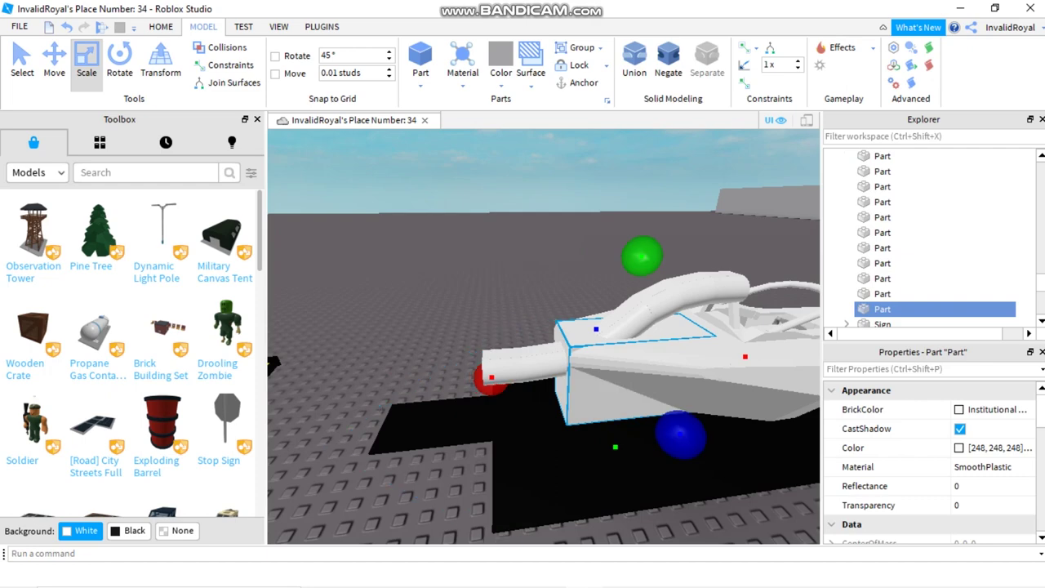
Step: Examine the shortened rear body block and the trimmed tube end on the white car from several angles
scroll(490, 380, "up", 5)
right_click_drag(490, 380, 572, 372)
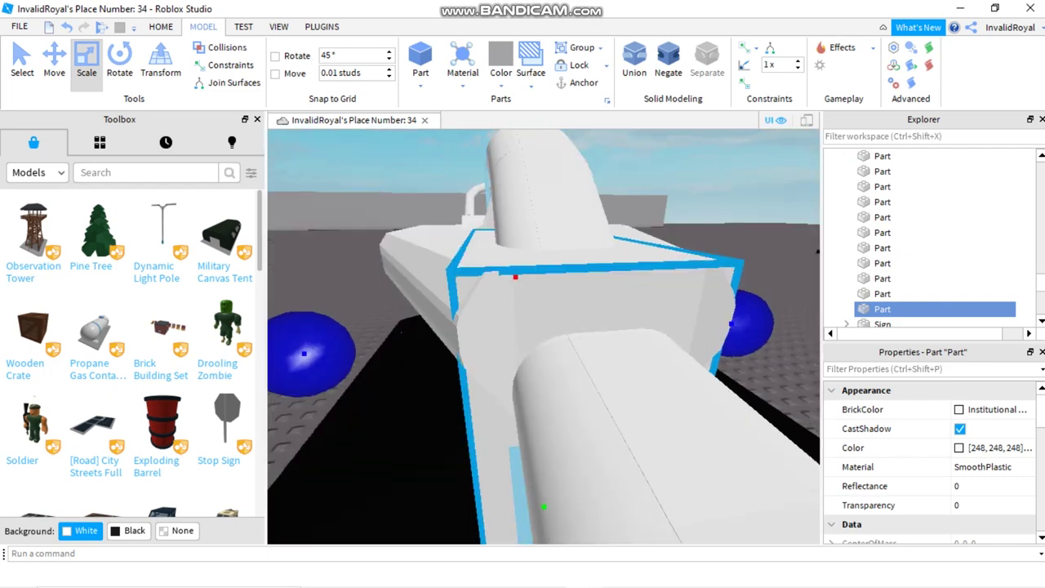
scroll(572, 372, "down", 5)
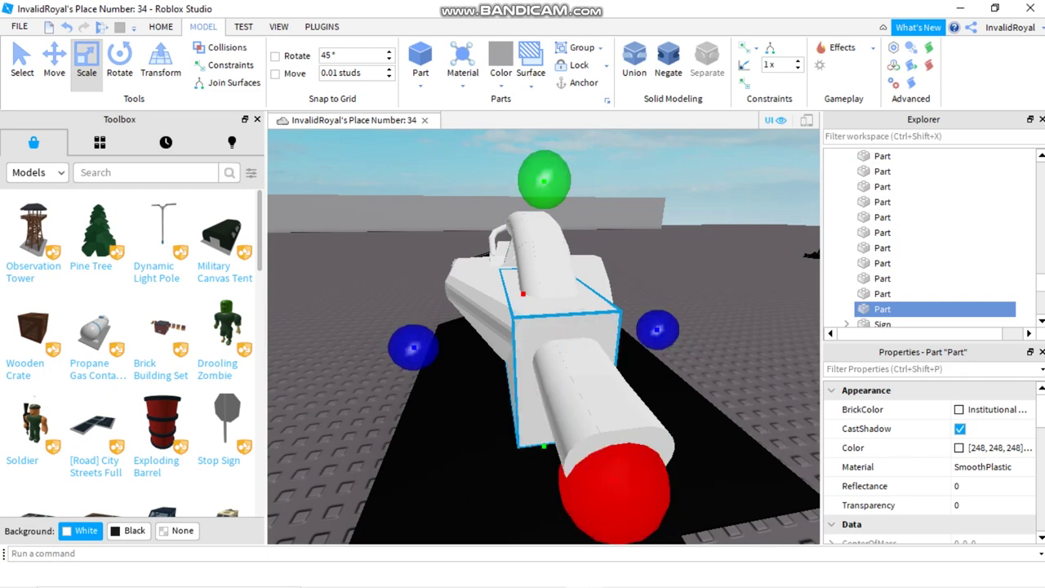
key("Escape")
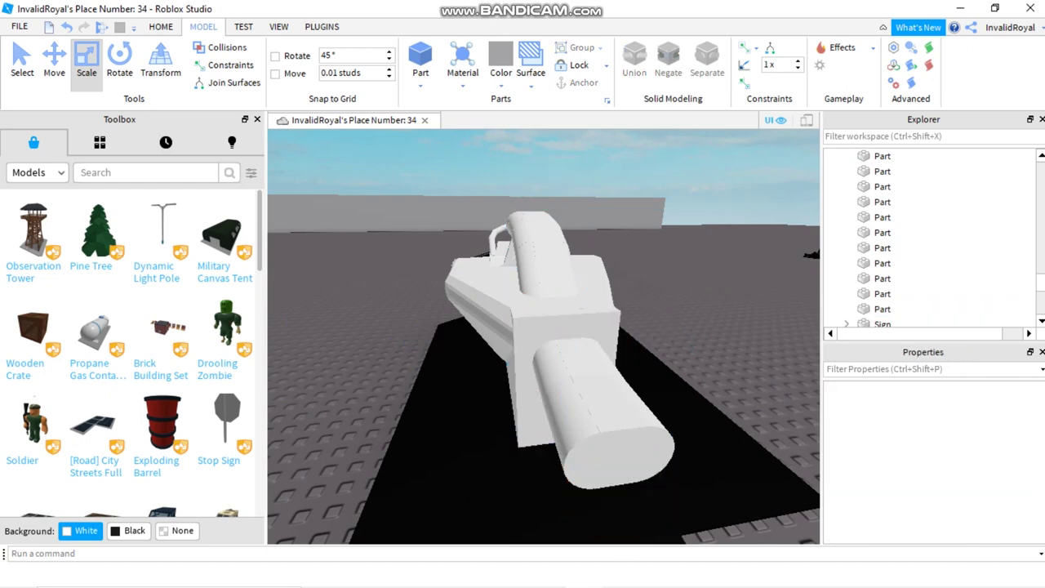
key("w")
key("s")
key("a")
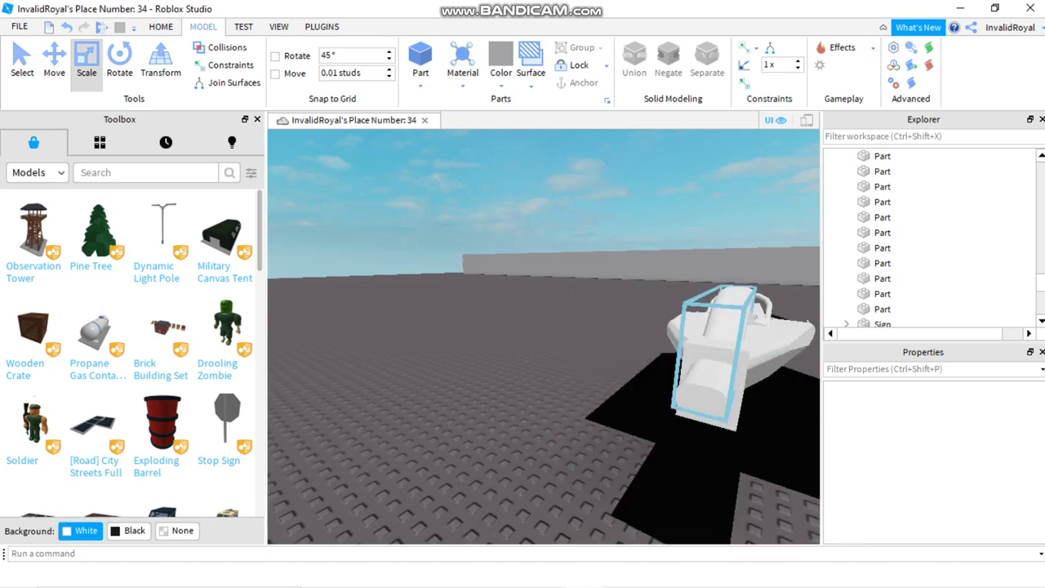
key("d")
key("w")
key("s")
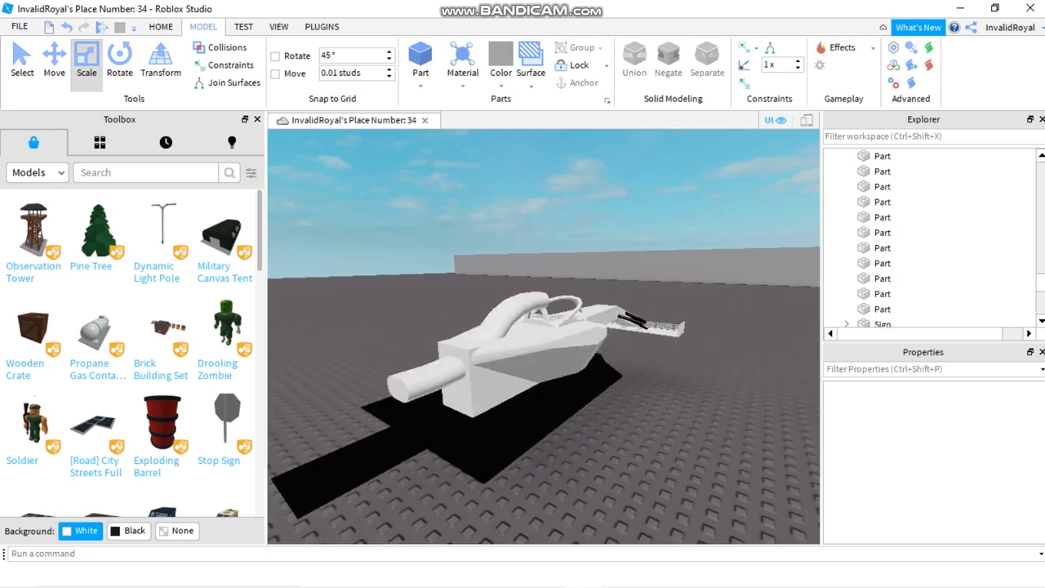
Step: Compare the white car's rear with the yellow reference car's rear bodywork and exhaust pipe
key("a")
key("w")
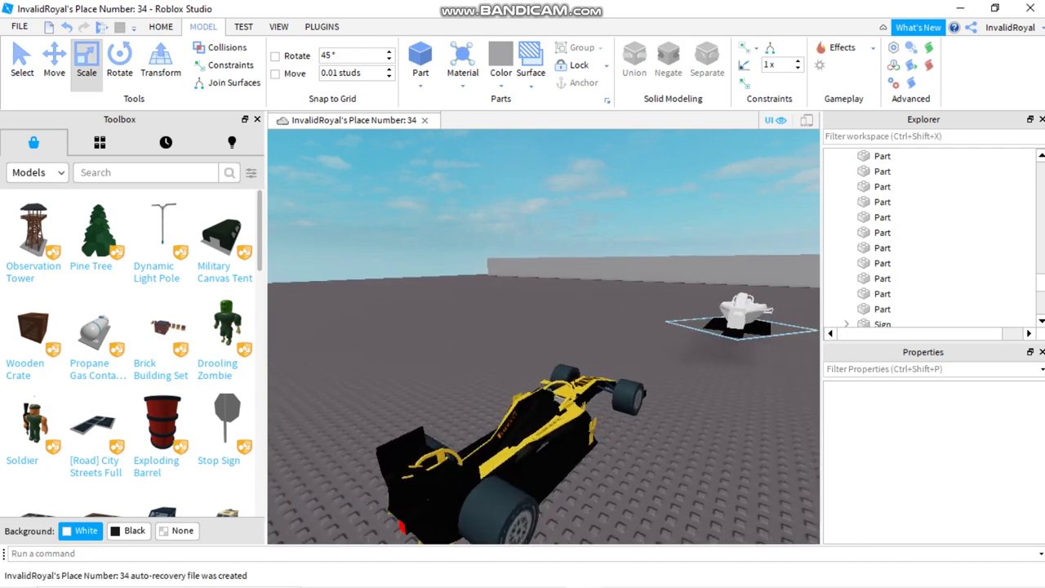
key("w")
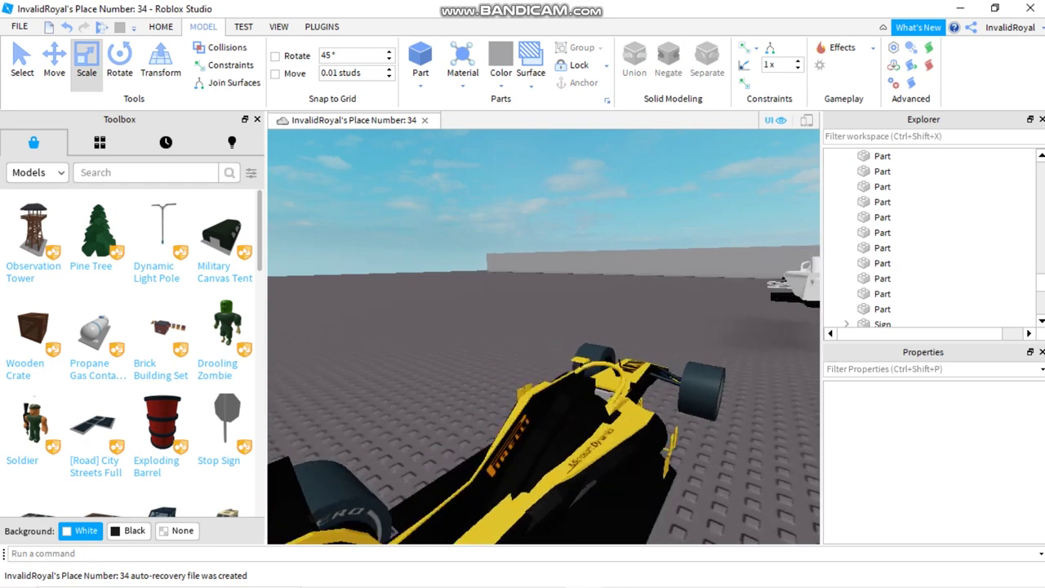
key("w")
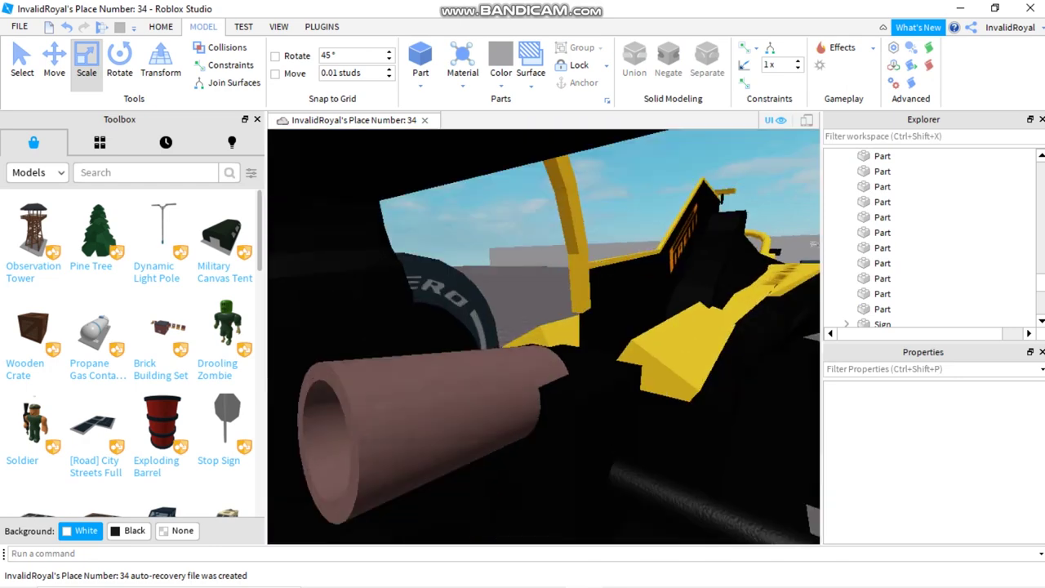
key("s")
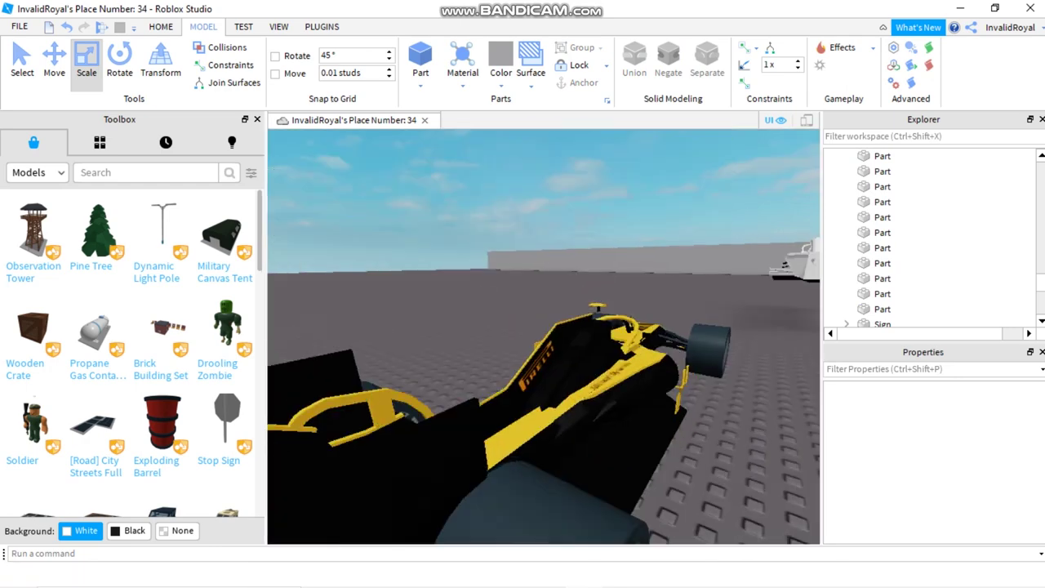
key("f")
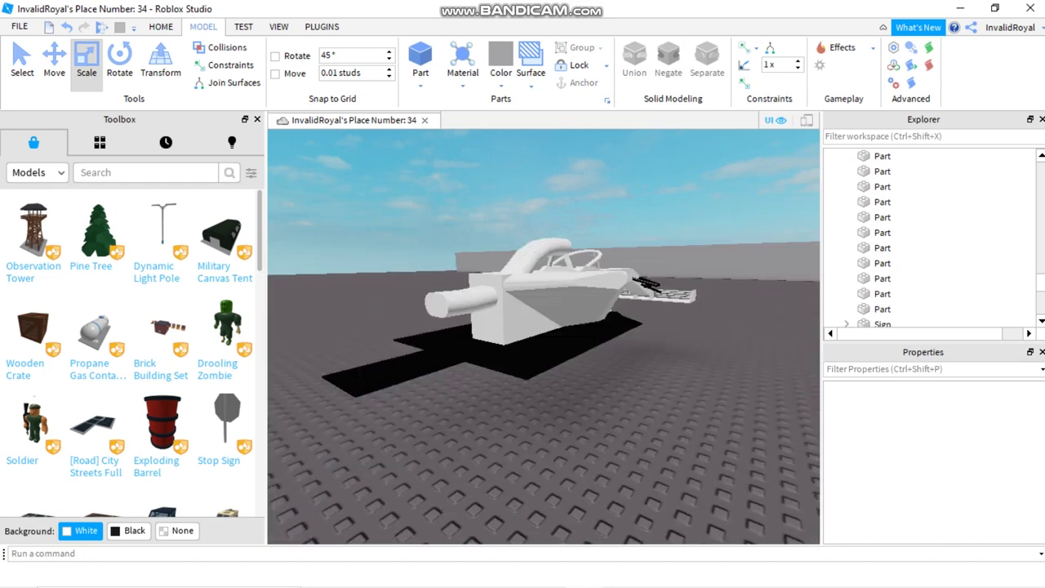
Step: Inspect the white car's exterior, covering the air intakes, nose, front wing, suspension arms and underside
key("w")
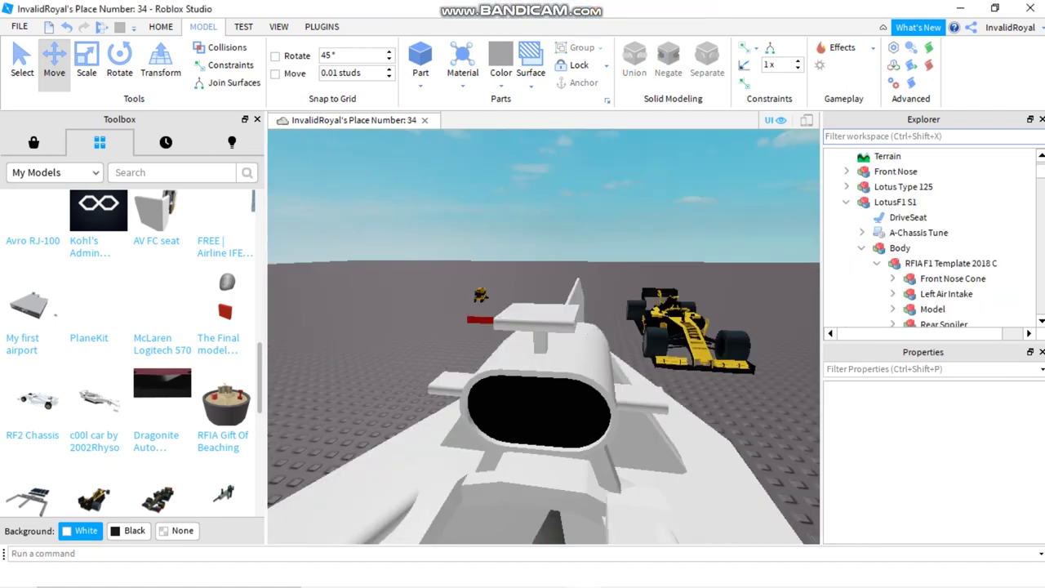
key("d")
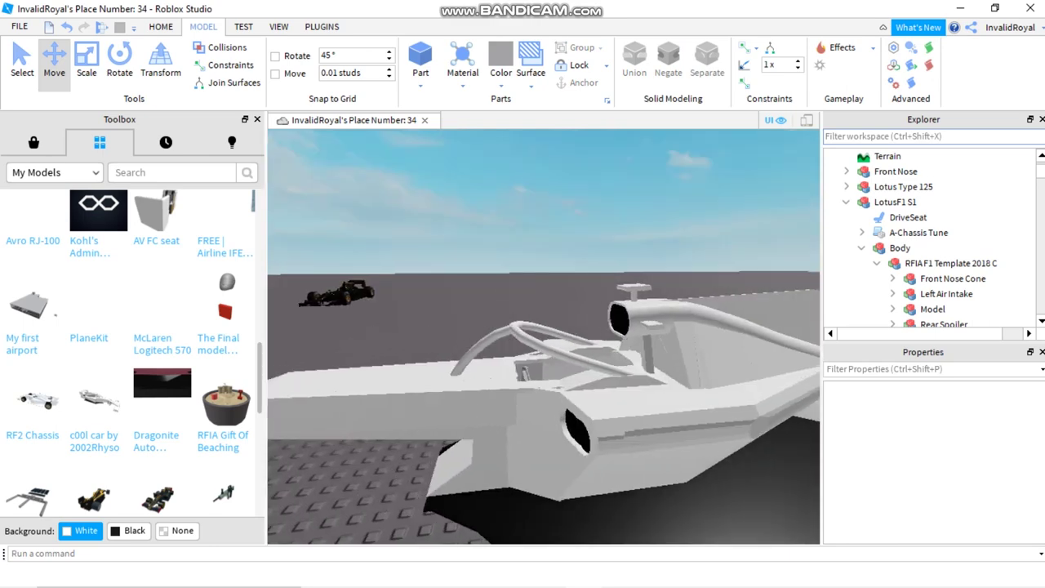
key("w")
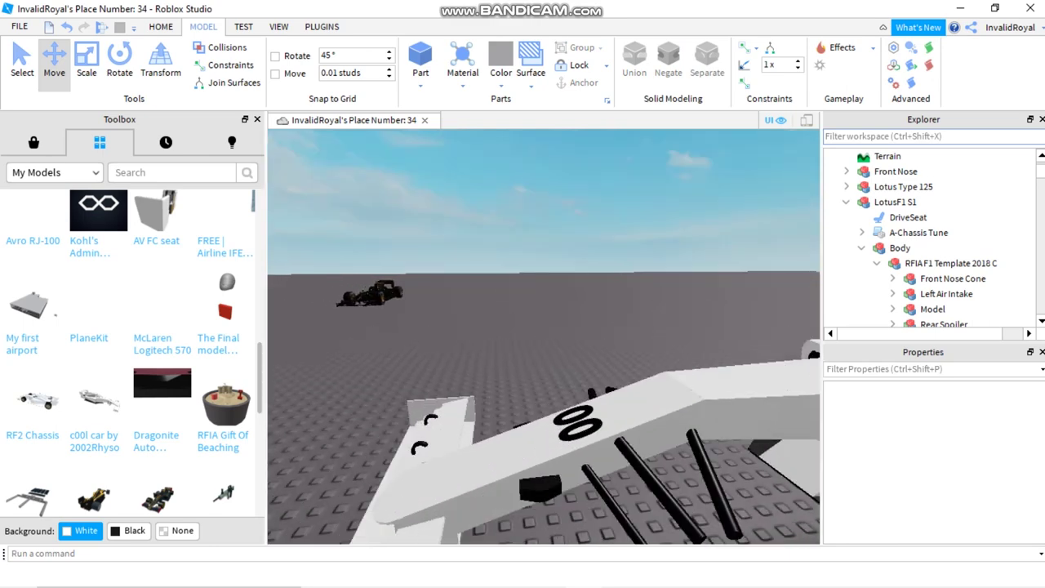
key("s")
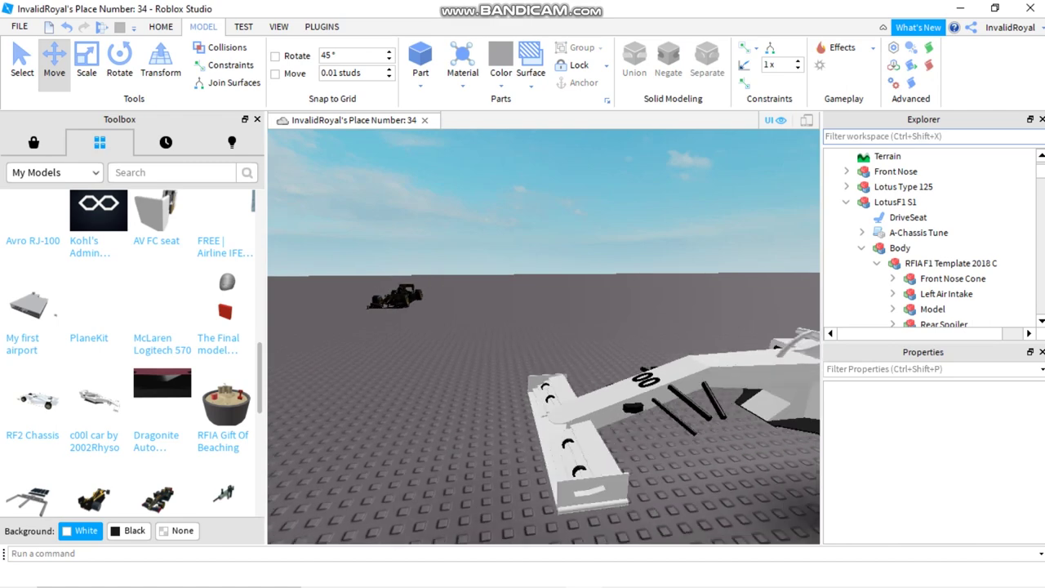
key("d")
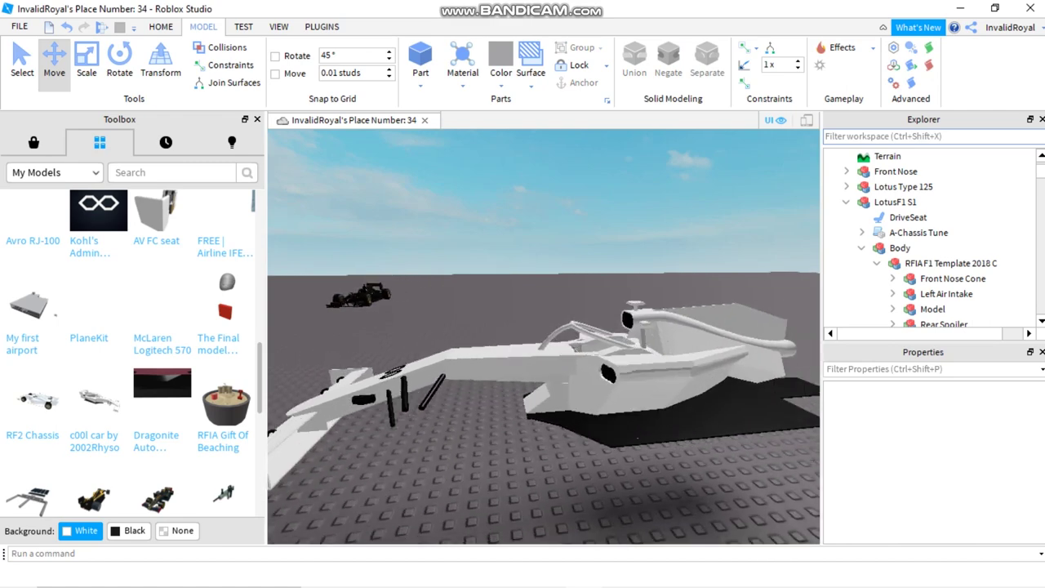
key("w")
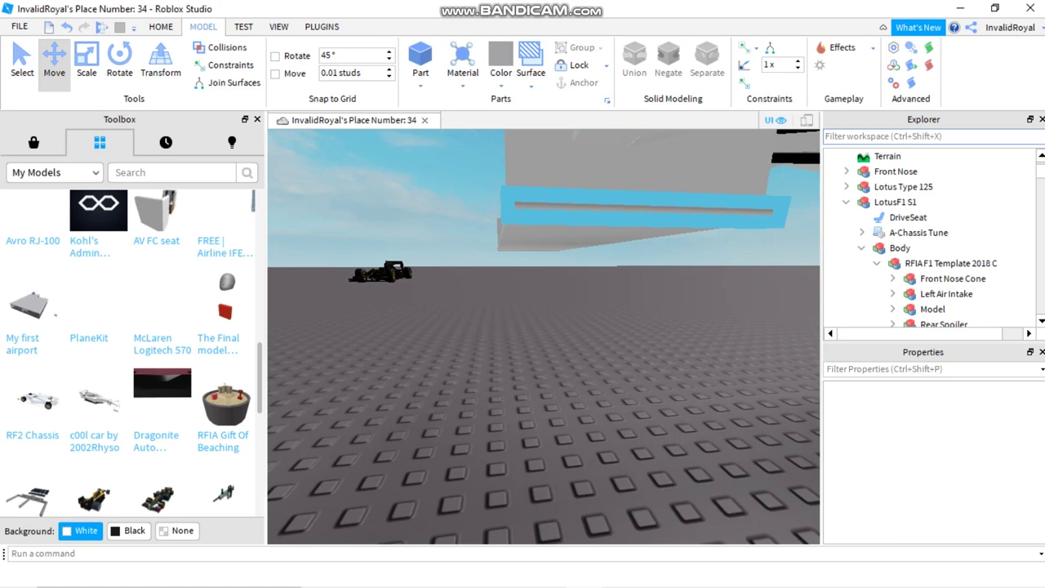
key("w")
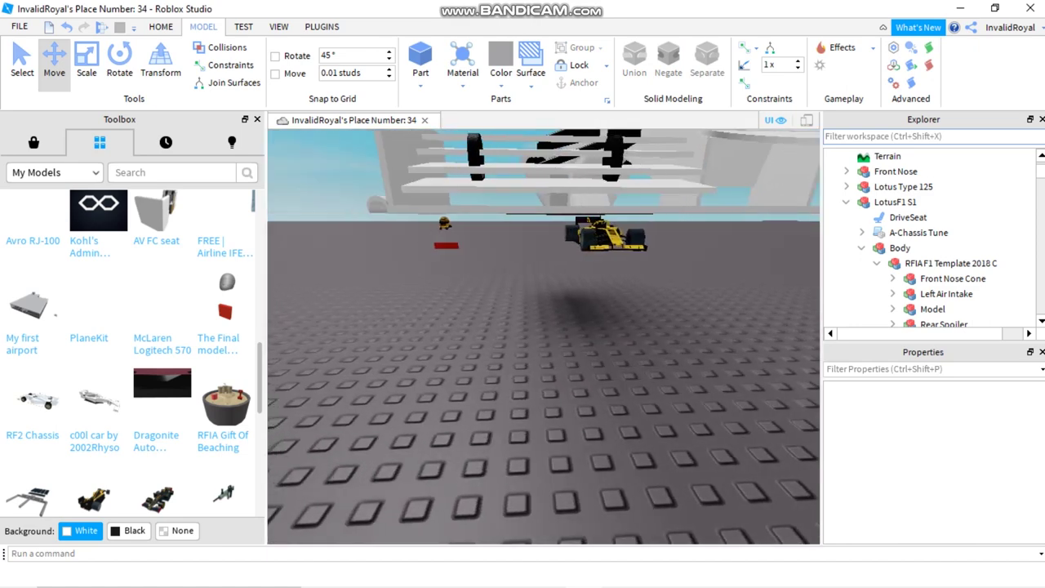
key("s")
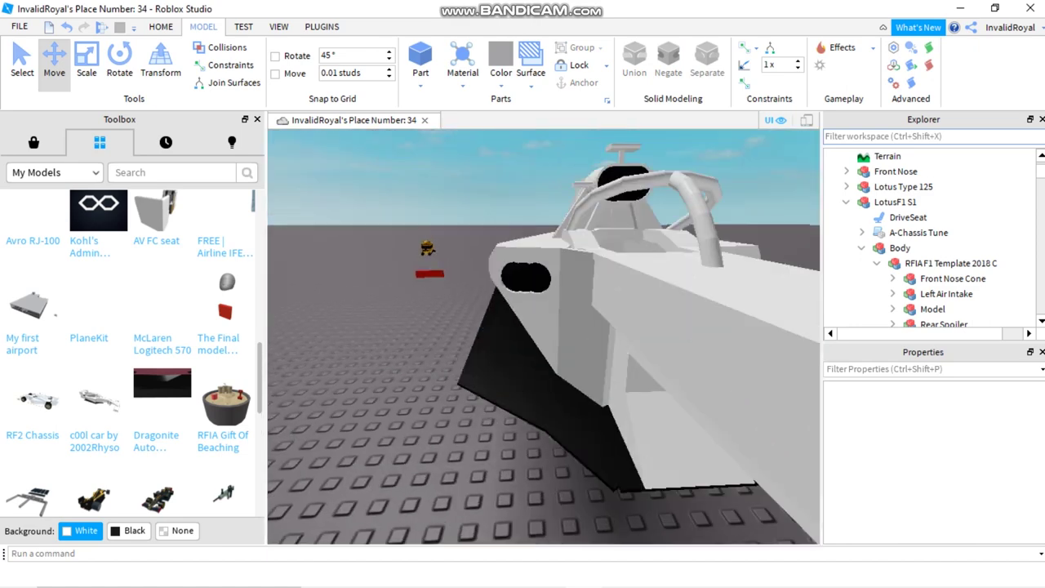
Step: Inspect the engine cover, roof air intake and cockpit interior up to the steering wheel
key("w")
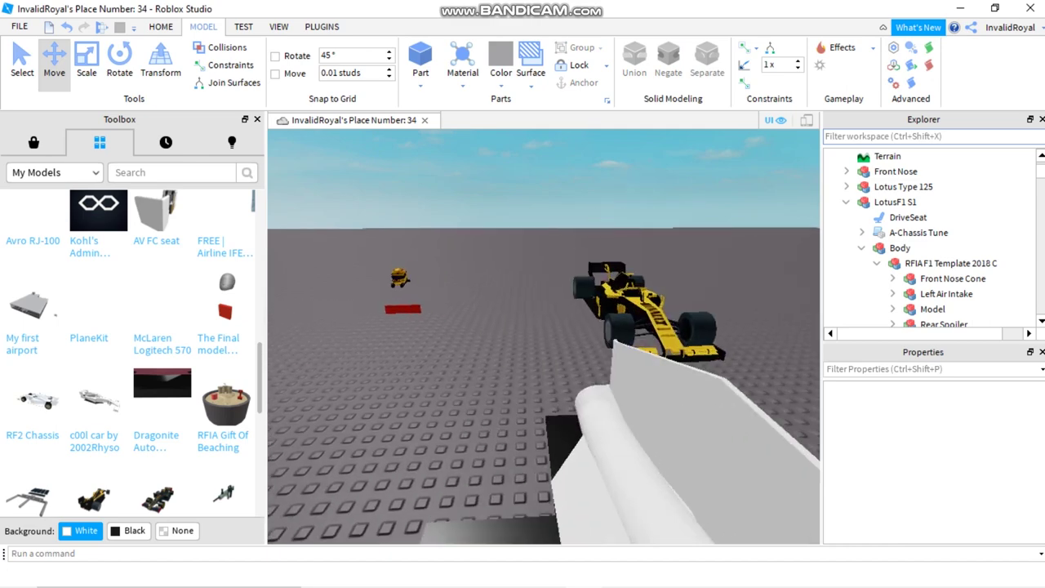
key("s")
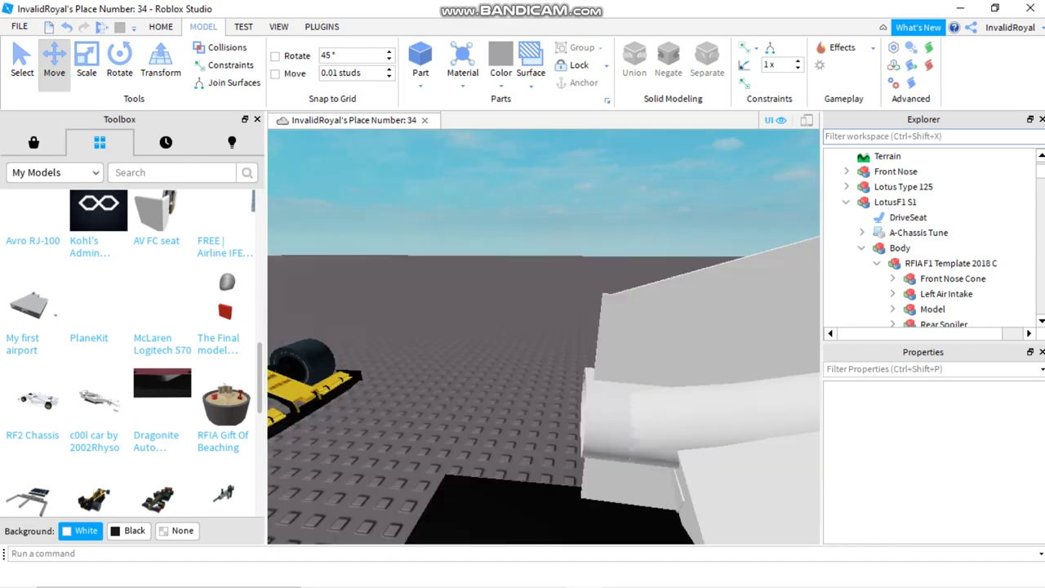
key("w")
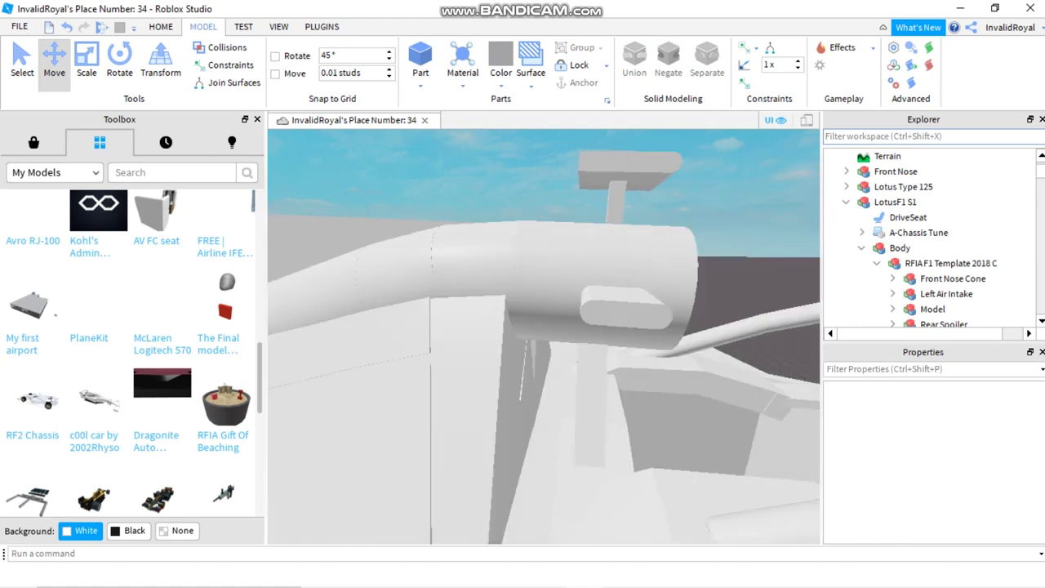
key("w")
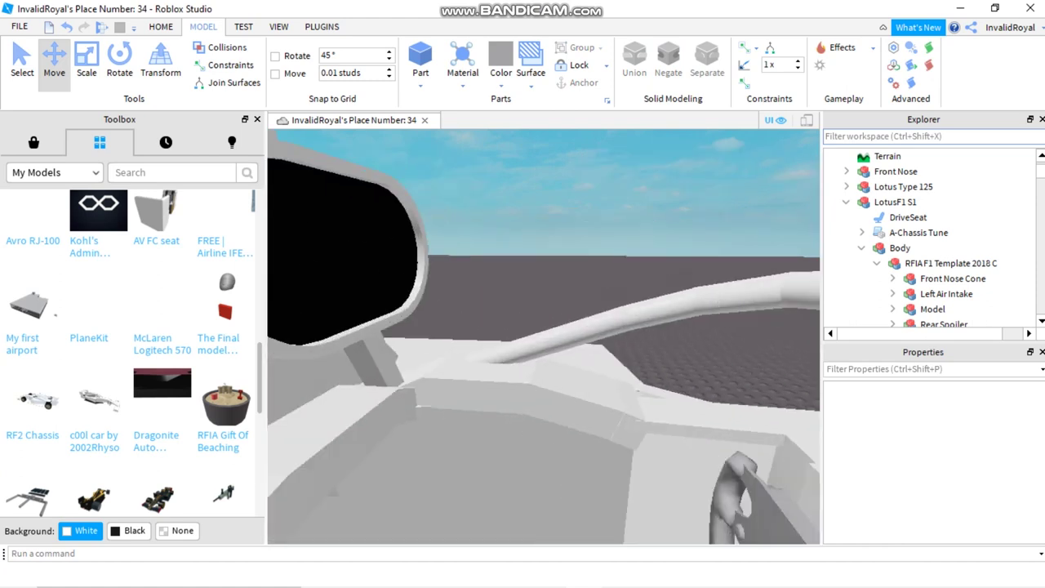
key("w")
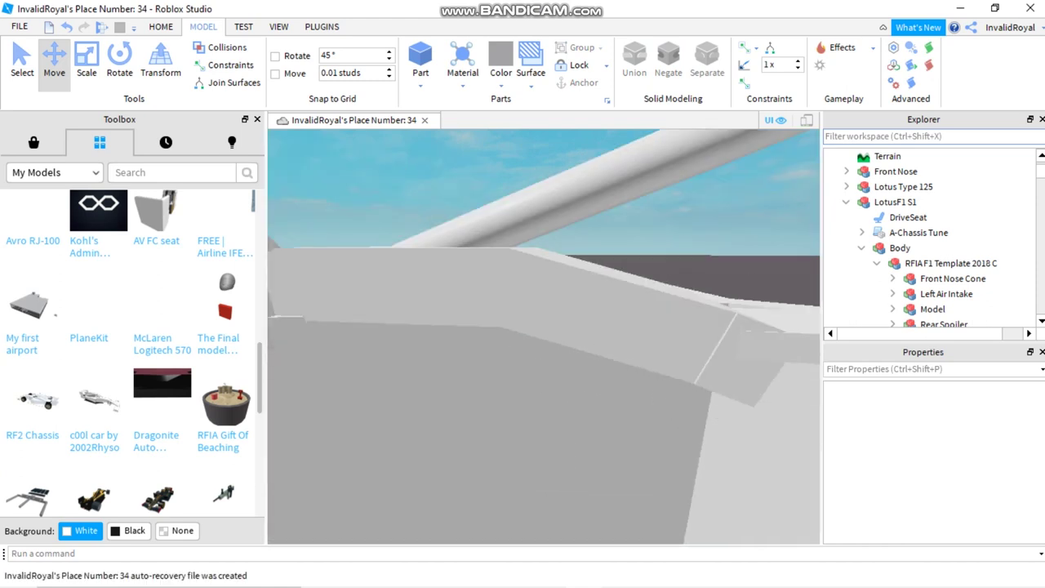
key("w")
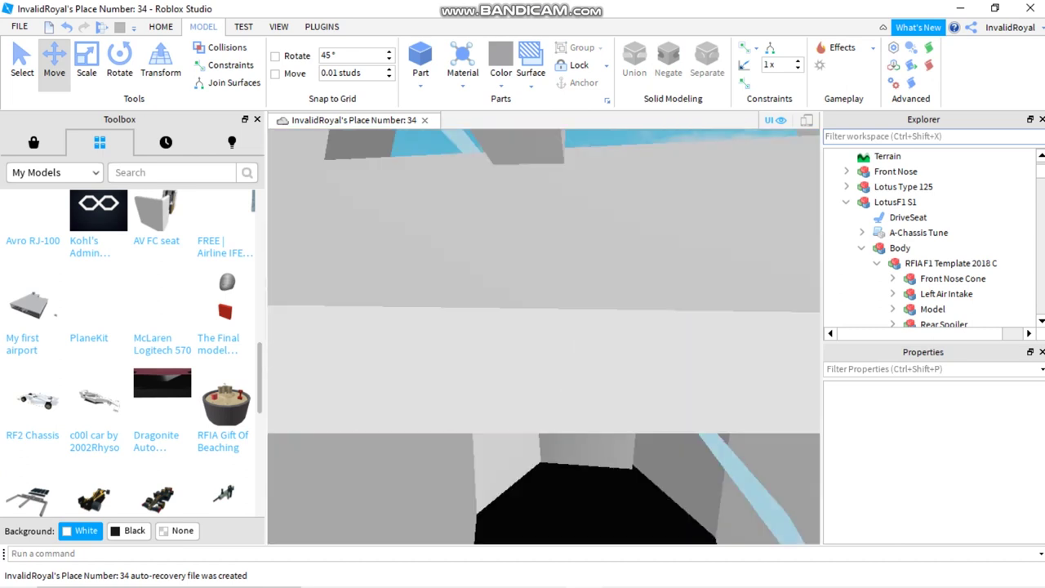
key("s")
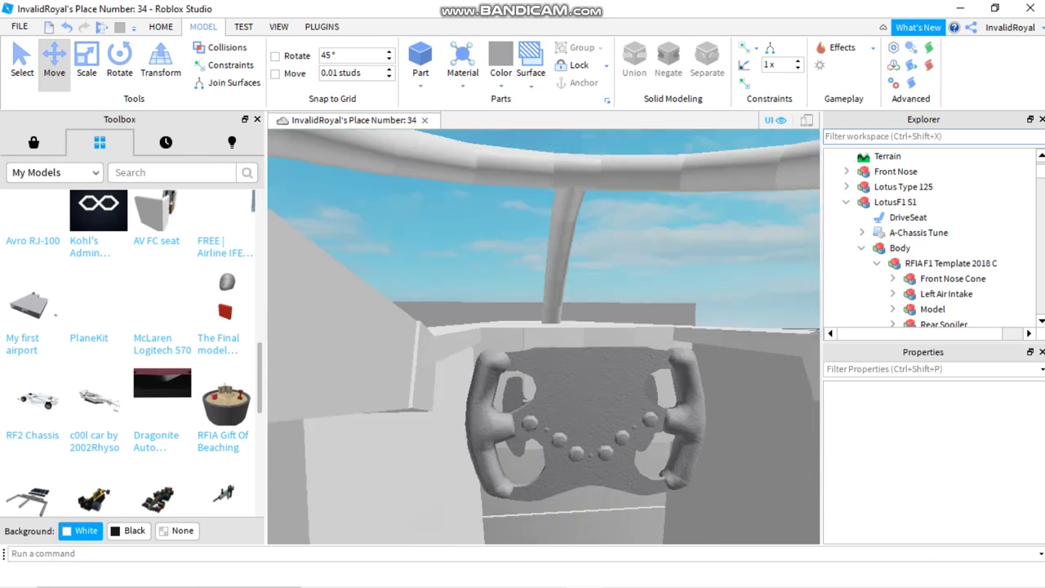
Step: Try to rotate the halo union above the cockpit, and undo the attempt
left_click(554, 304)
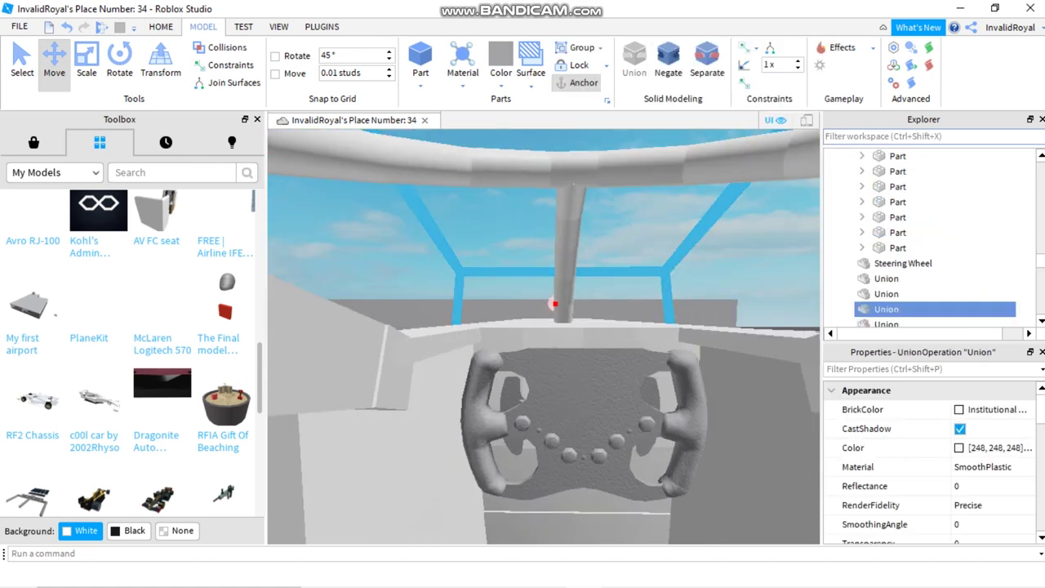
left_click(119, 61)
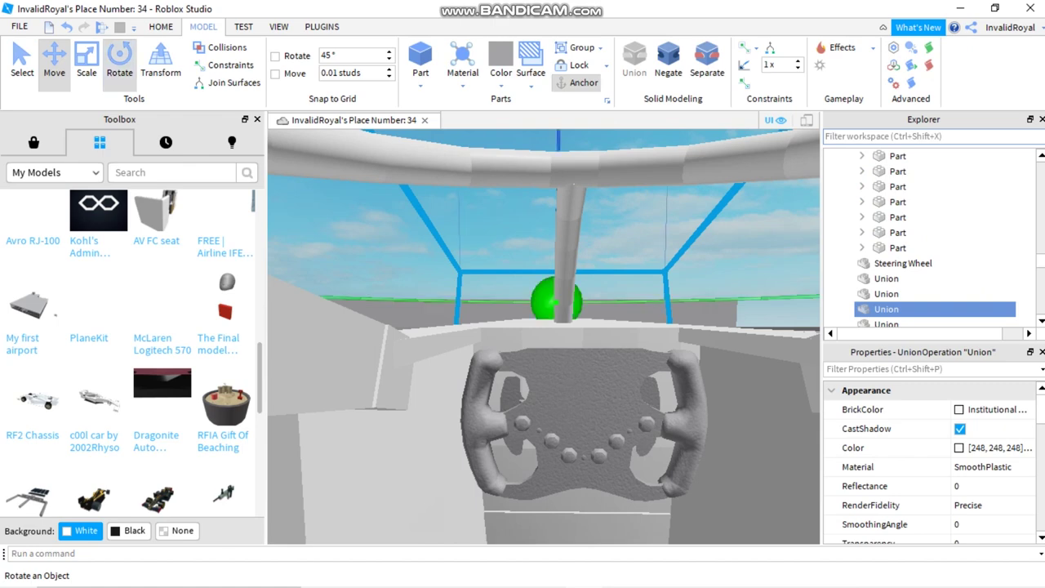
key("Escape")
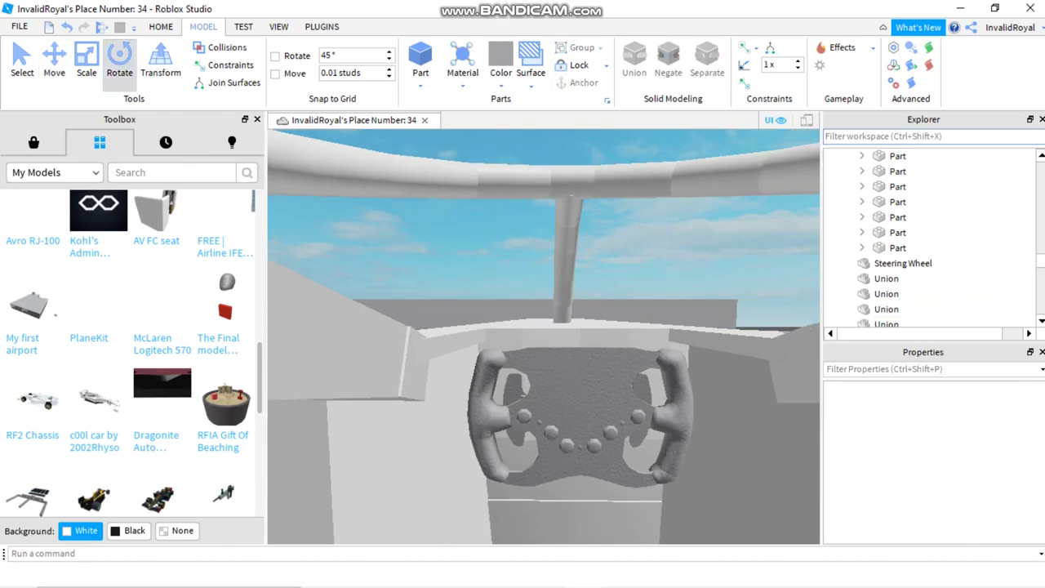
left_click(886, 308)
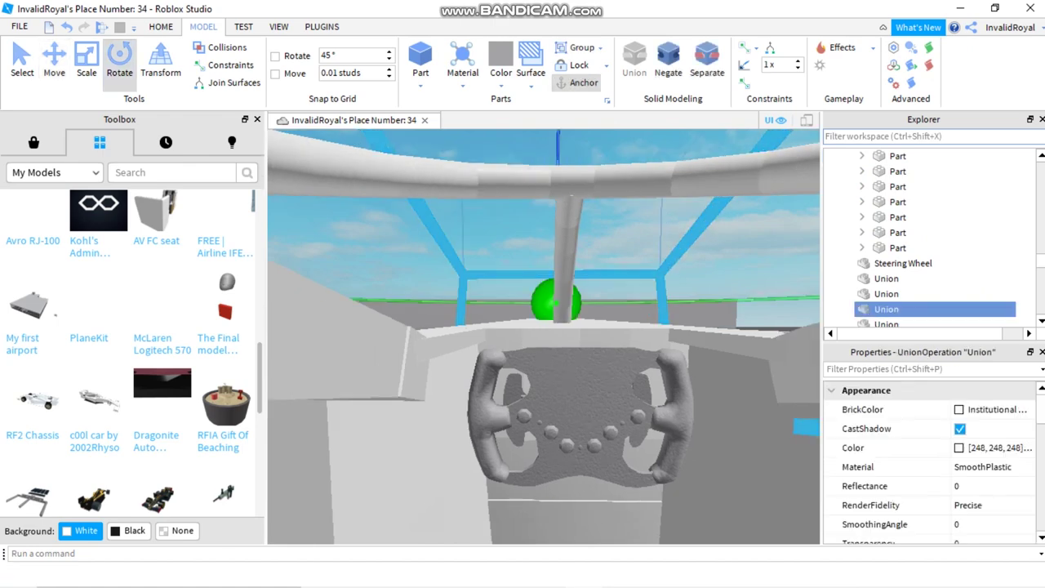
key("f")
scroll(543, 337, "down", 10)
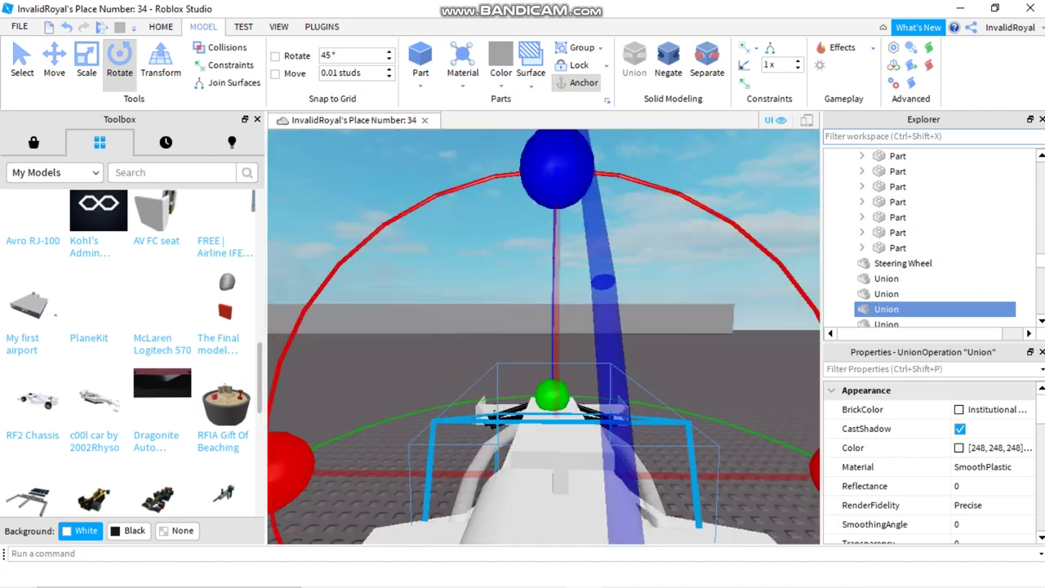
left_click_drag(621, 178, 620, 178)
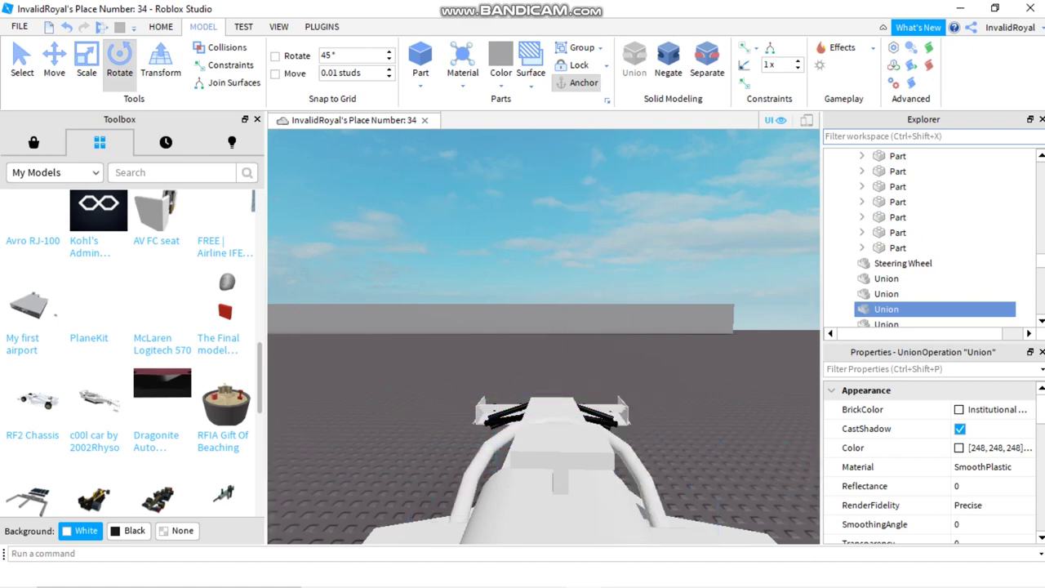
key("ctrl+z")
key("ctrl+z")
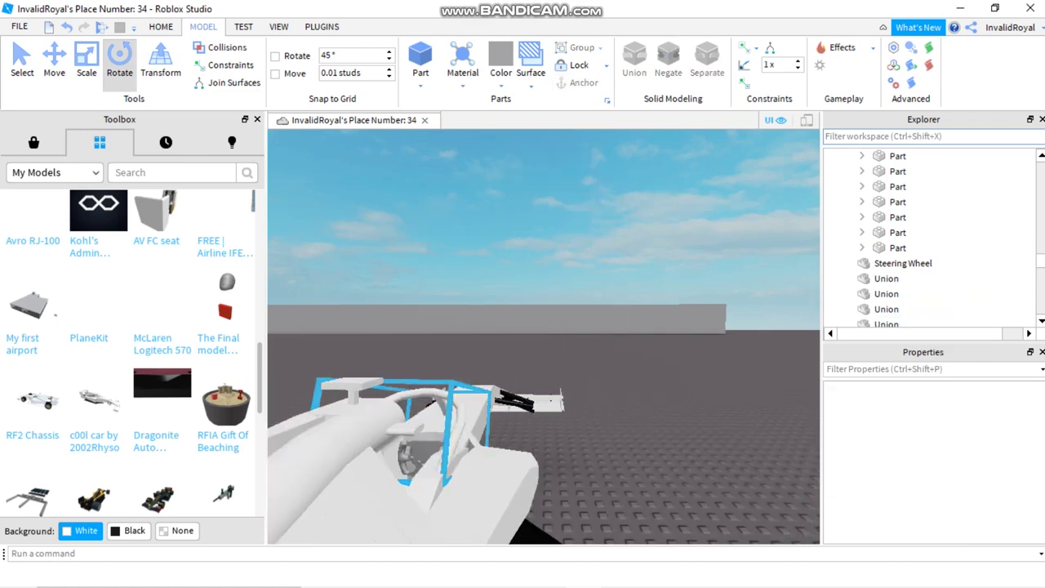
key("ctrl+z")
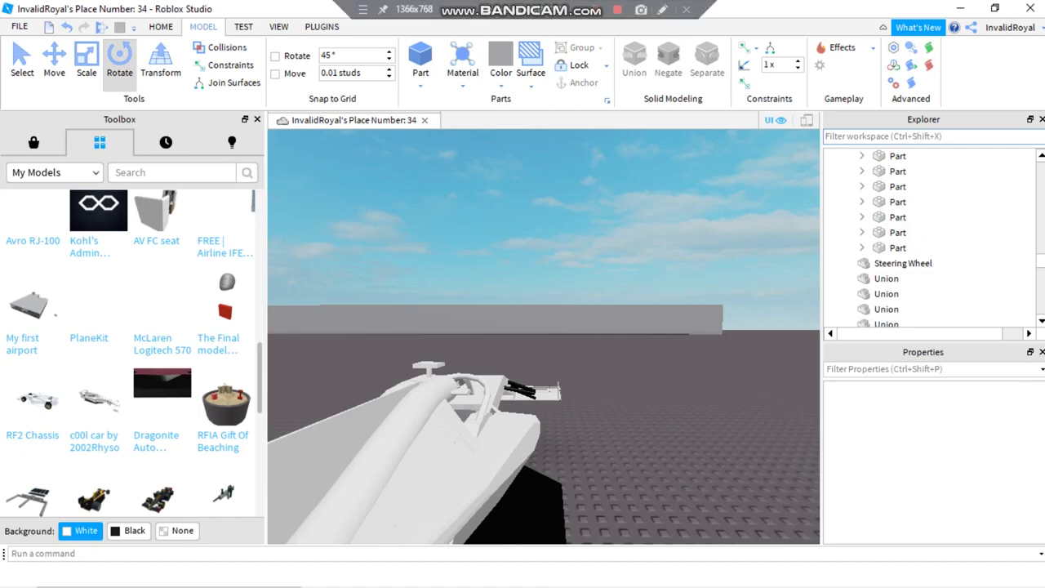